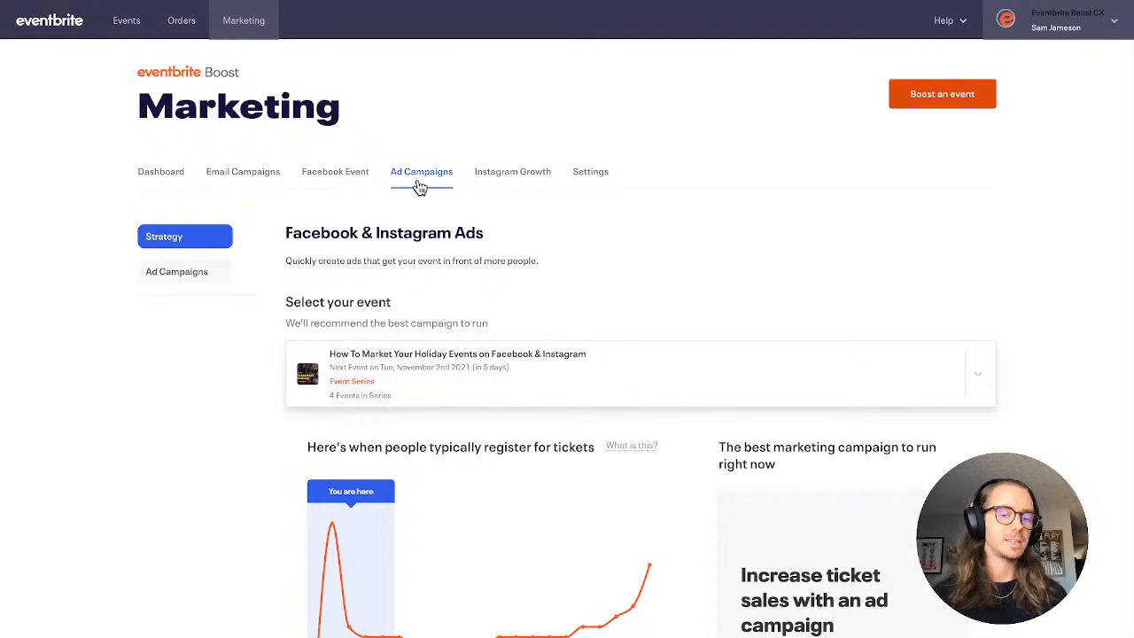
Review the typical ticket registration timeline and the events available for a recommended Facebook & Instagram ad campaign
scroll(223, 440, down, 2)
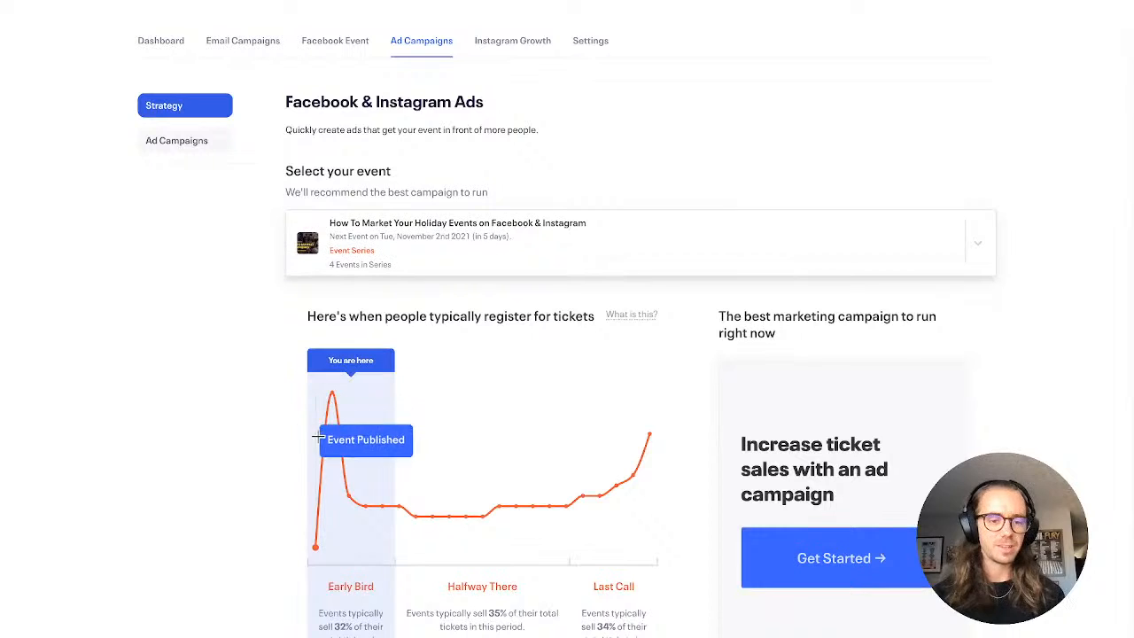
mouse_move(369, 442)
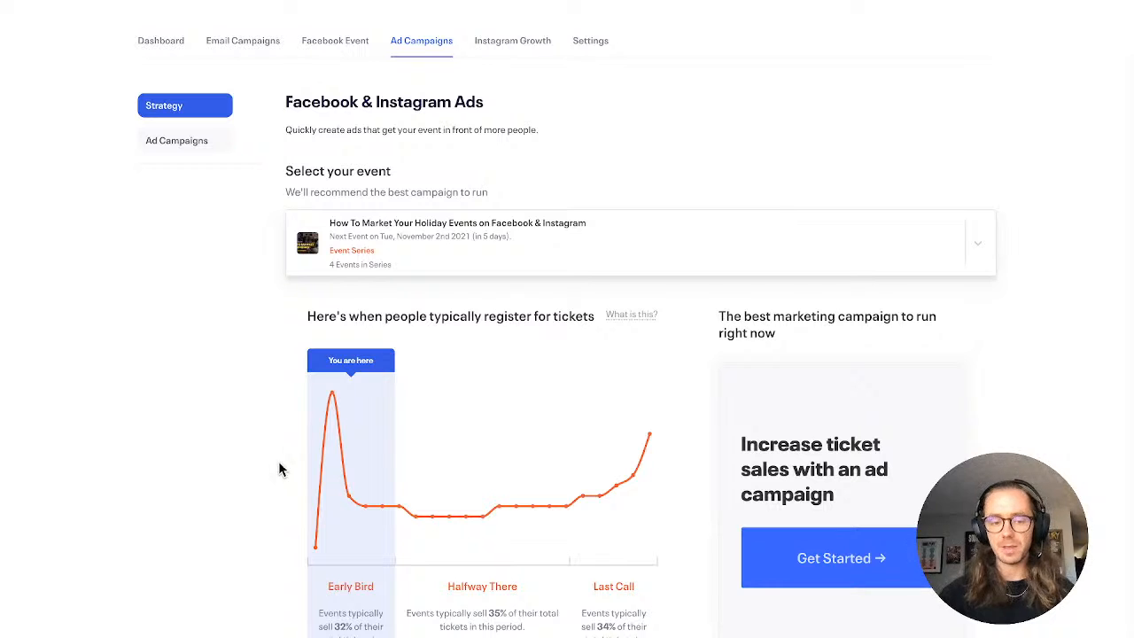
mouse_move(326, 483)
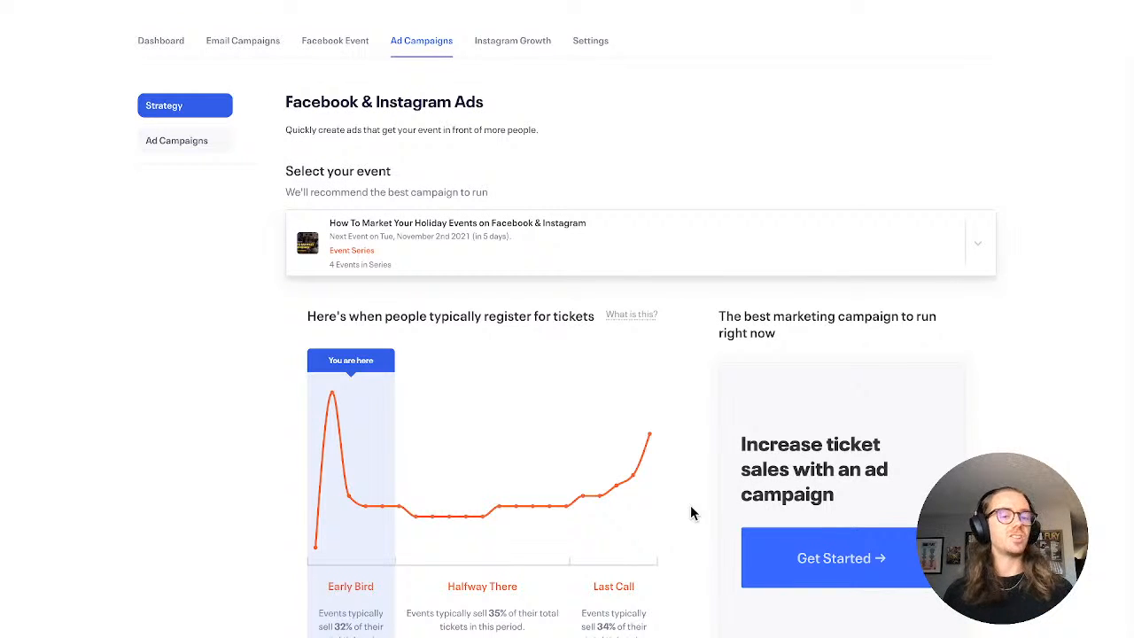
mouse_move(316, 526)
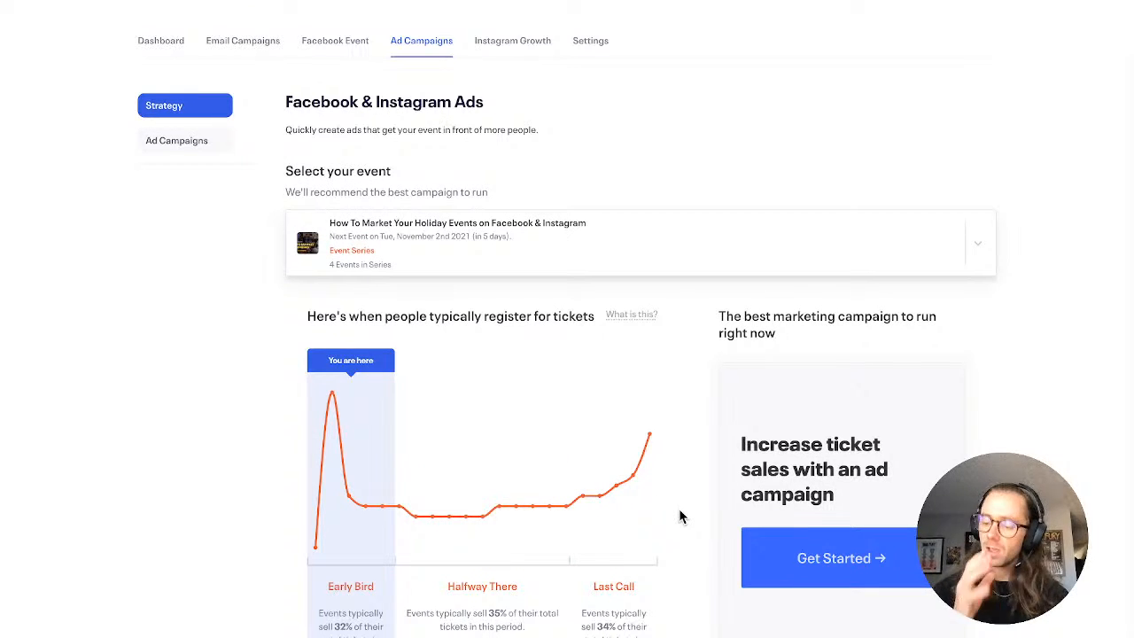
click(727, 269)
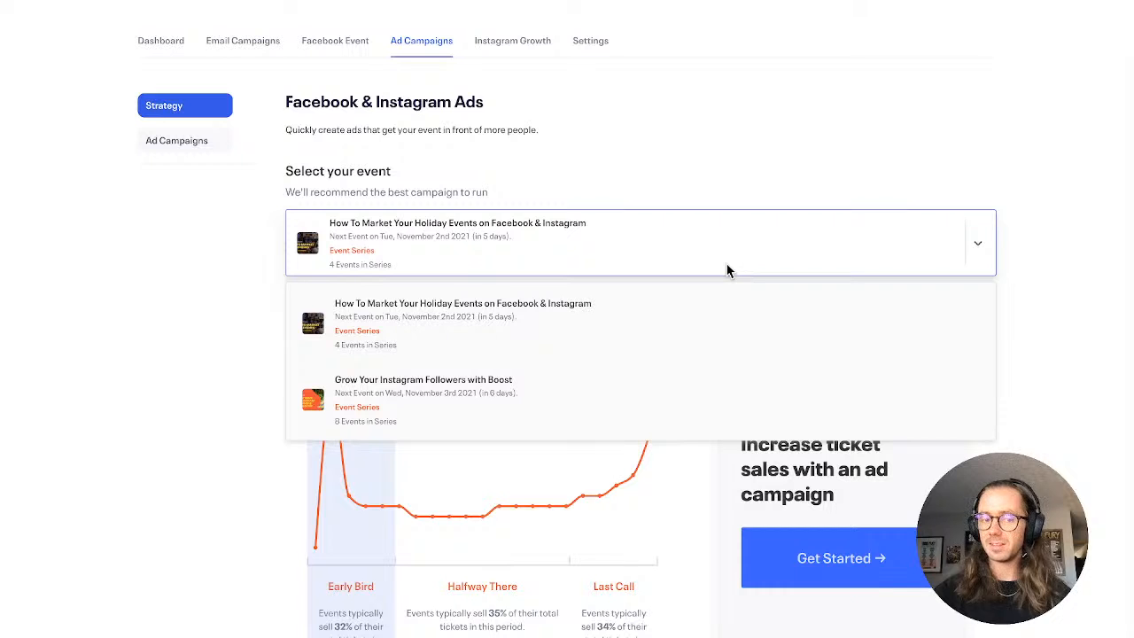
click(727, 269)
click(727, 269)
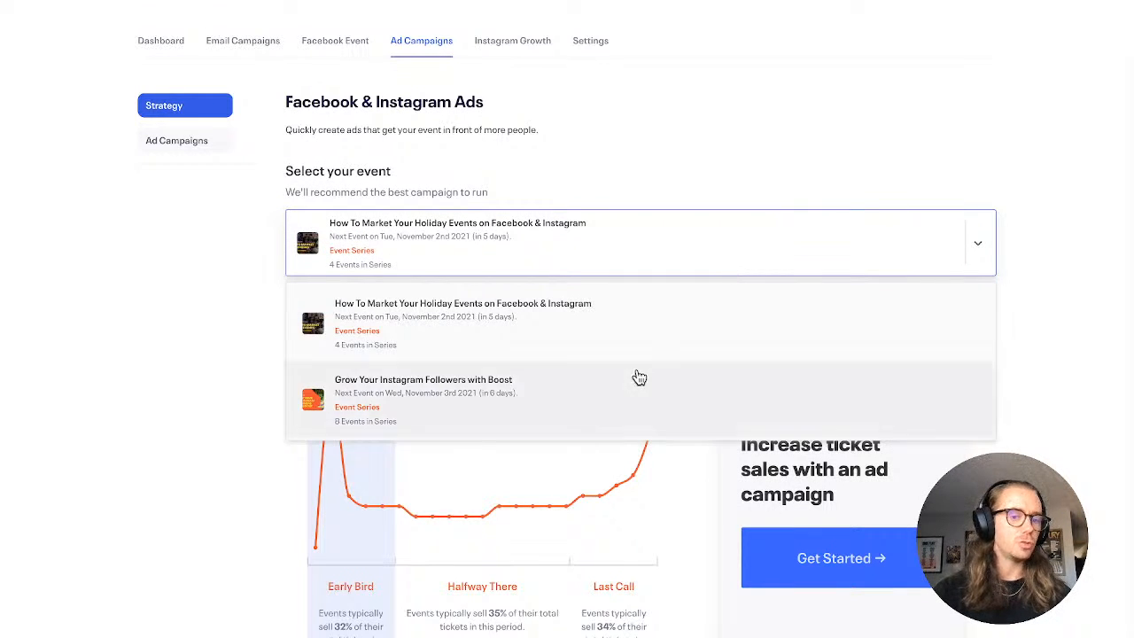
click(798, 144)
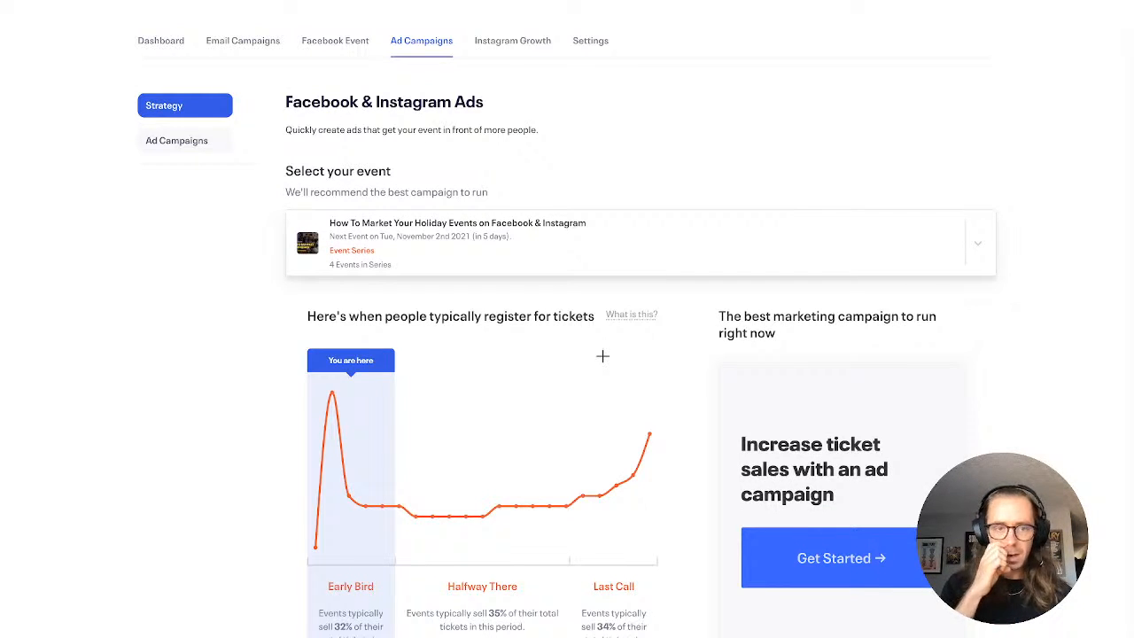
scroll(603, 355, up, 3)
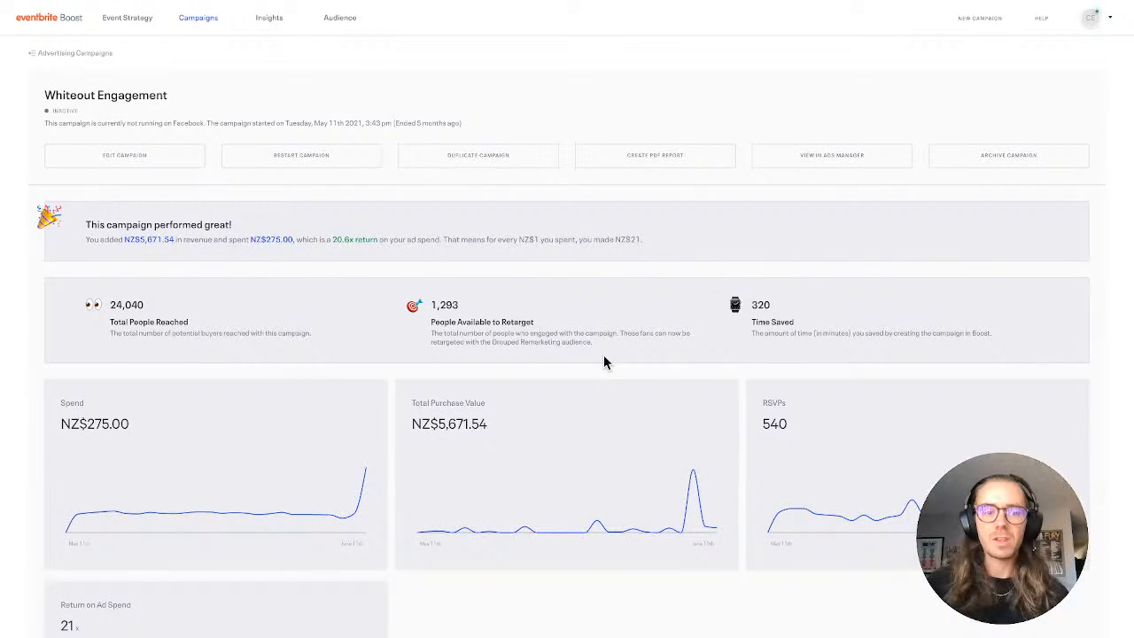
Review the Whiteout Engagement campaign's return summary, reach figures, and spend, purchase value and RSVP graphs
scroll(605, 361, down, 1)
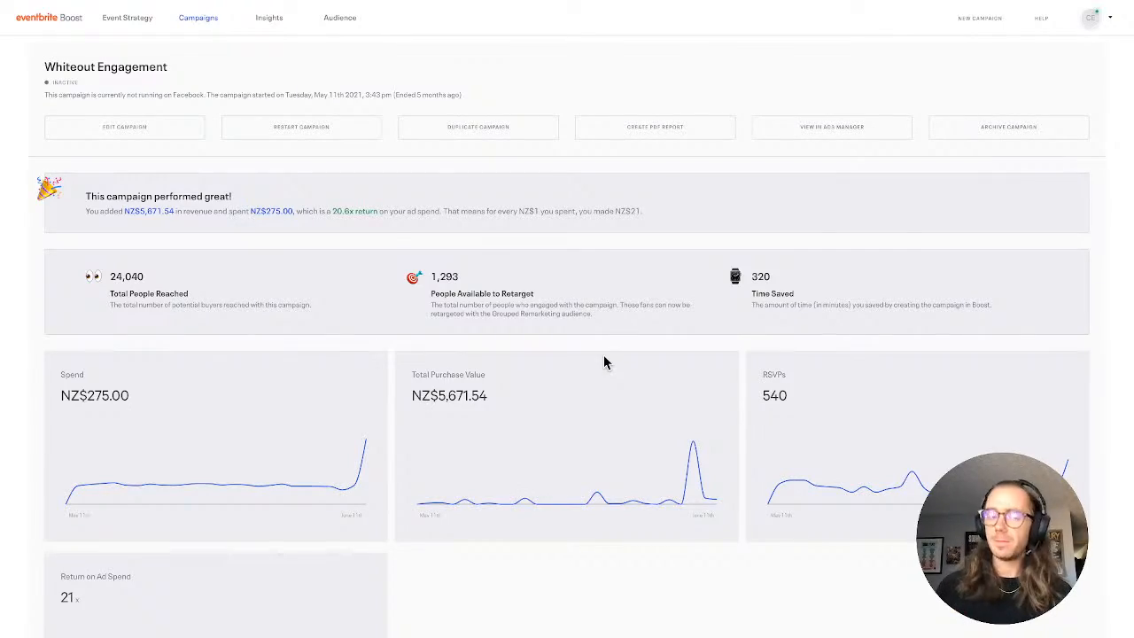
scroll(603, 355, down, 7)
scroll(605, 361, down, 5)
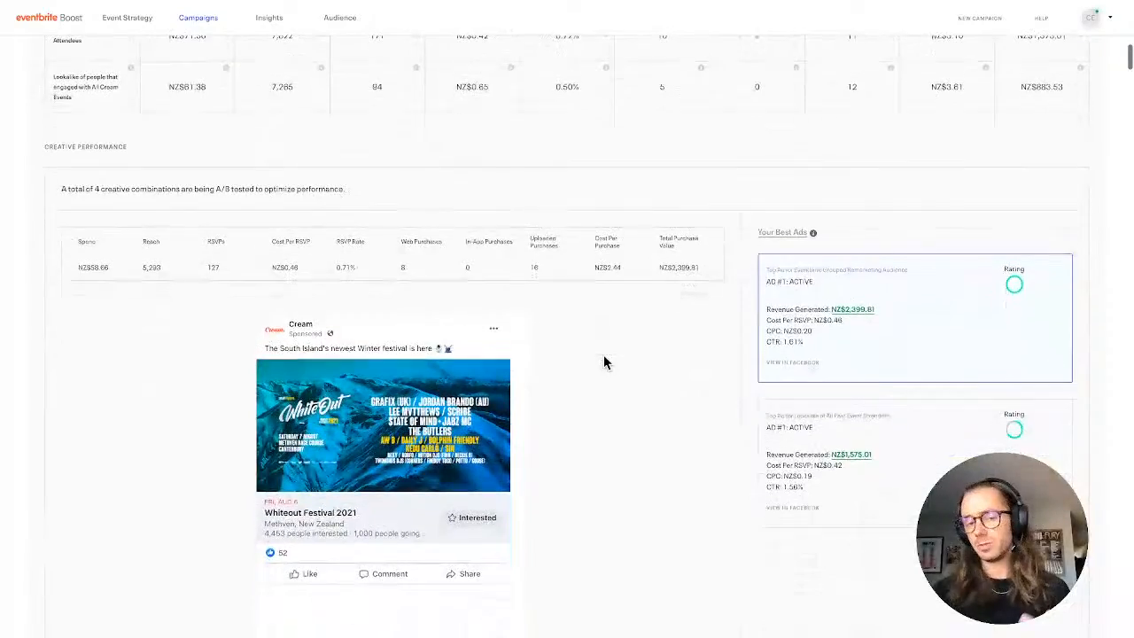
scroll(603, 357, down, 2)
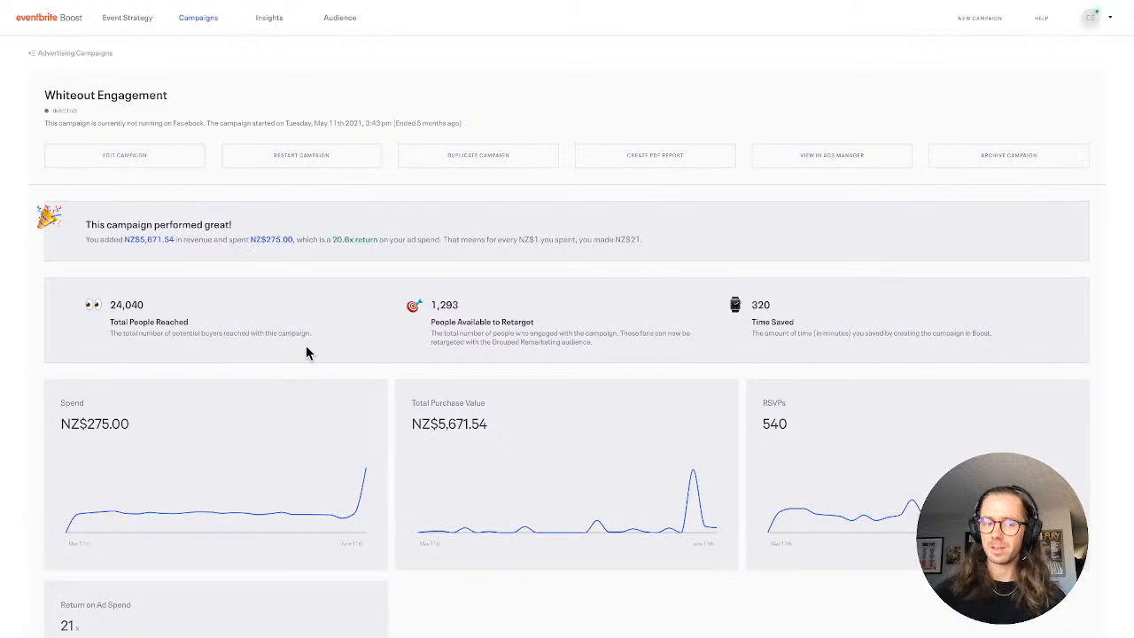
scroll(306, 346, down, 1)
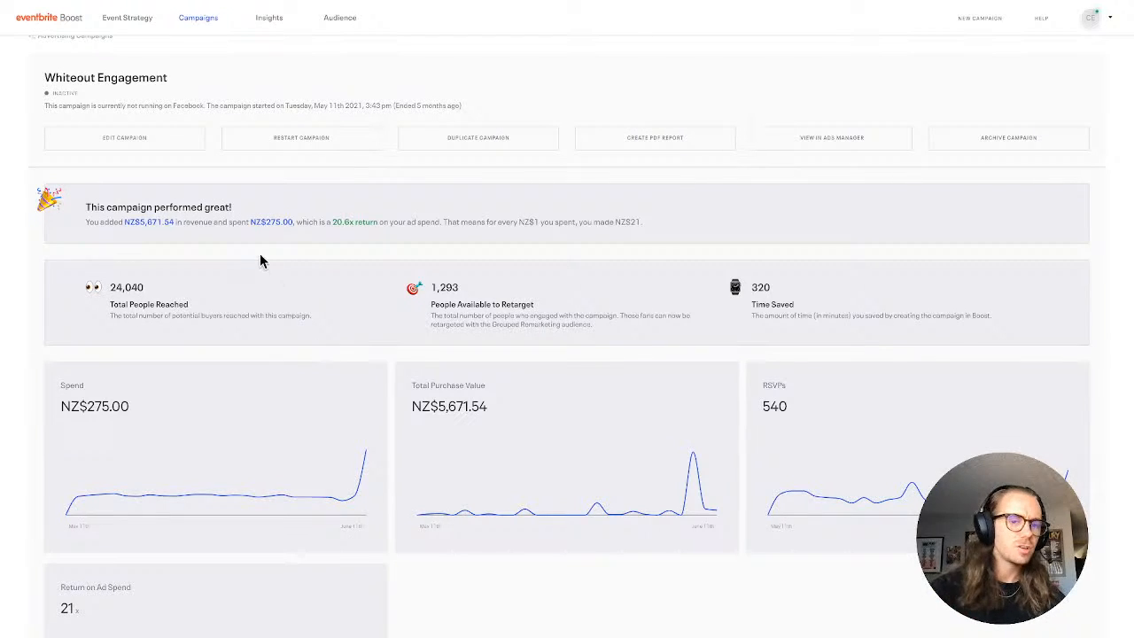
scroll(260, 256, down, 1)
scroll(259, 260, down, 1)
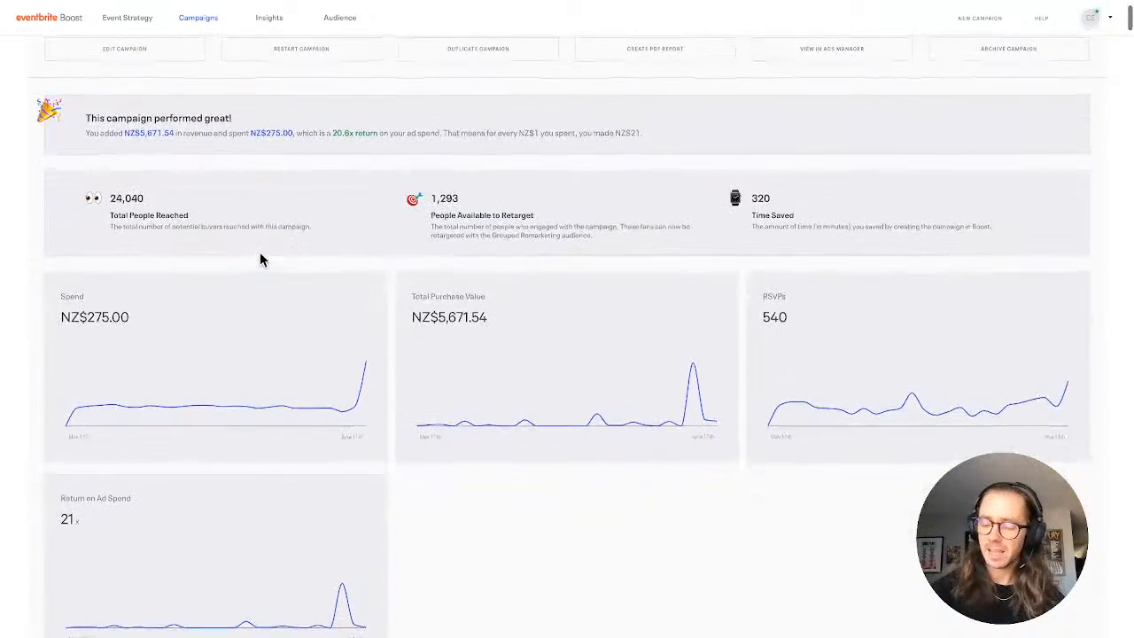
scroll(259, 260, up, 1)
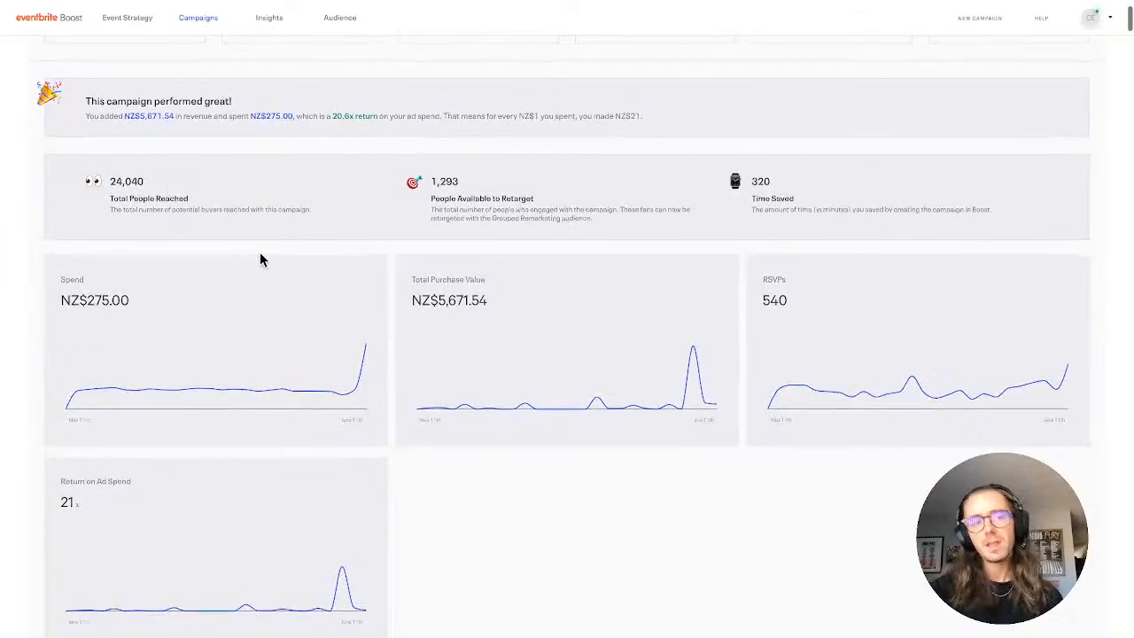
scroll(260, 253, up, 1)
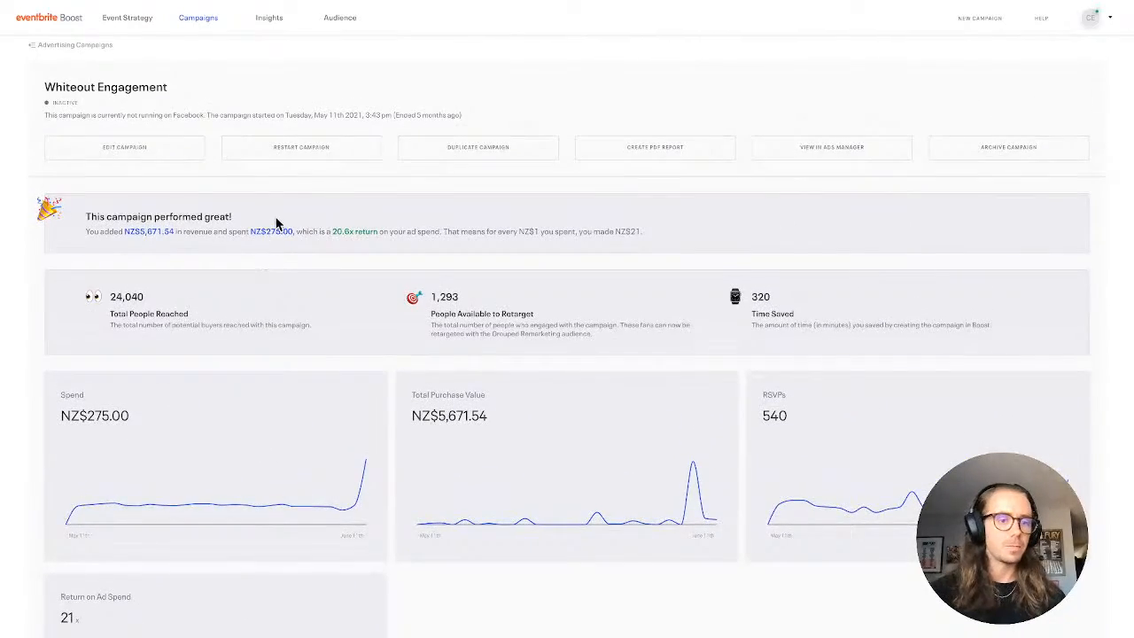
scroll(275, 218, up, 5)
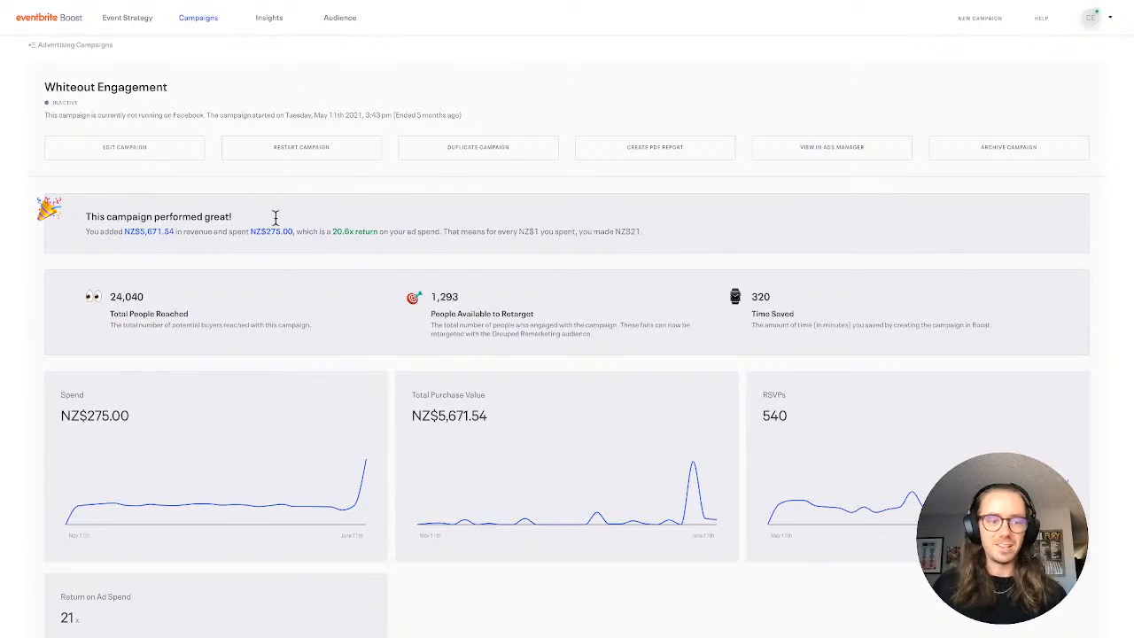
scroll(276, 221, down, 2)
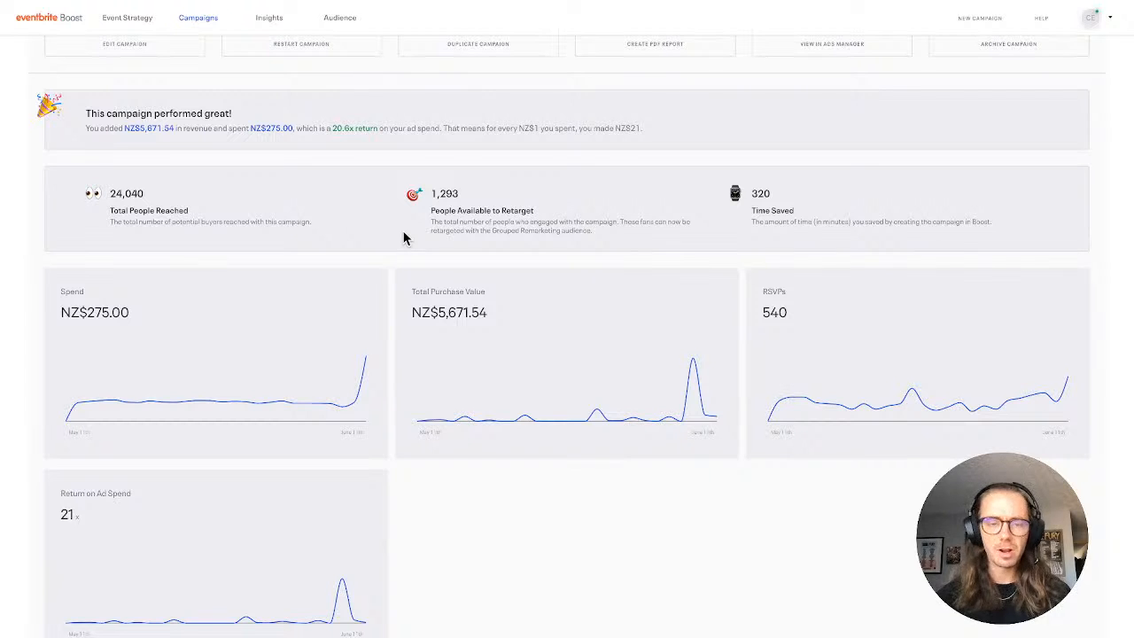
scroll(403, 237, down, 2)
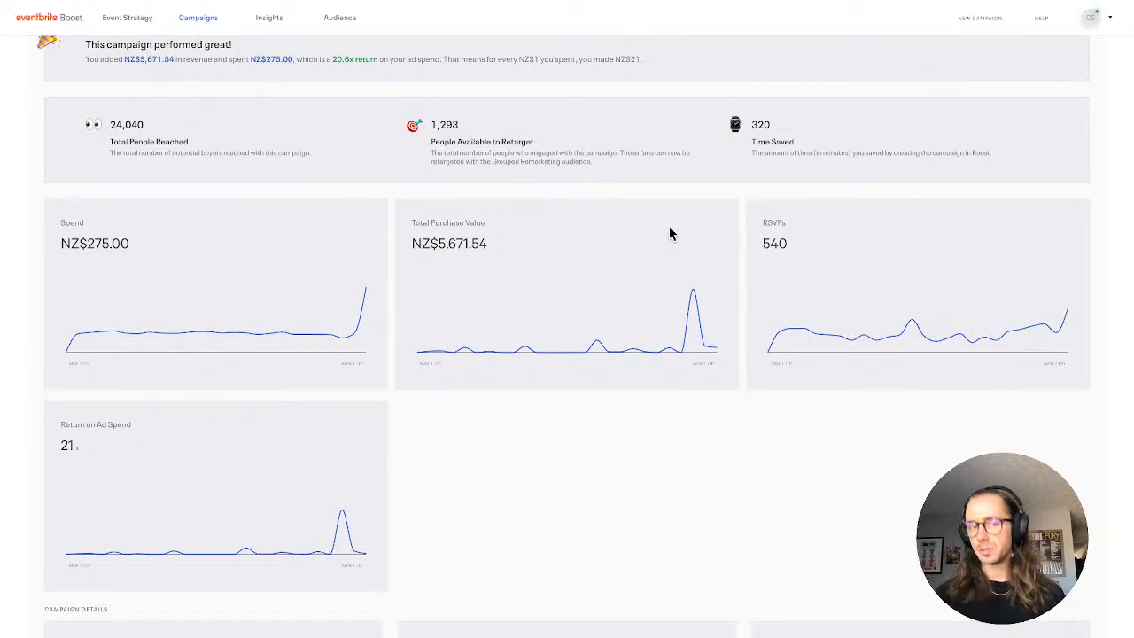
scroll(670, 233, down, 2)
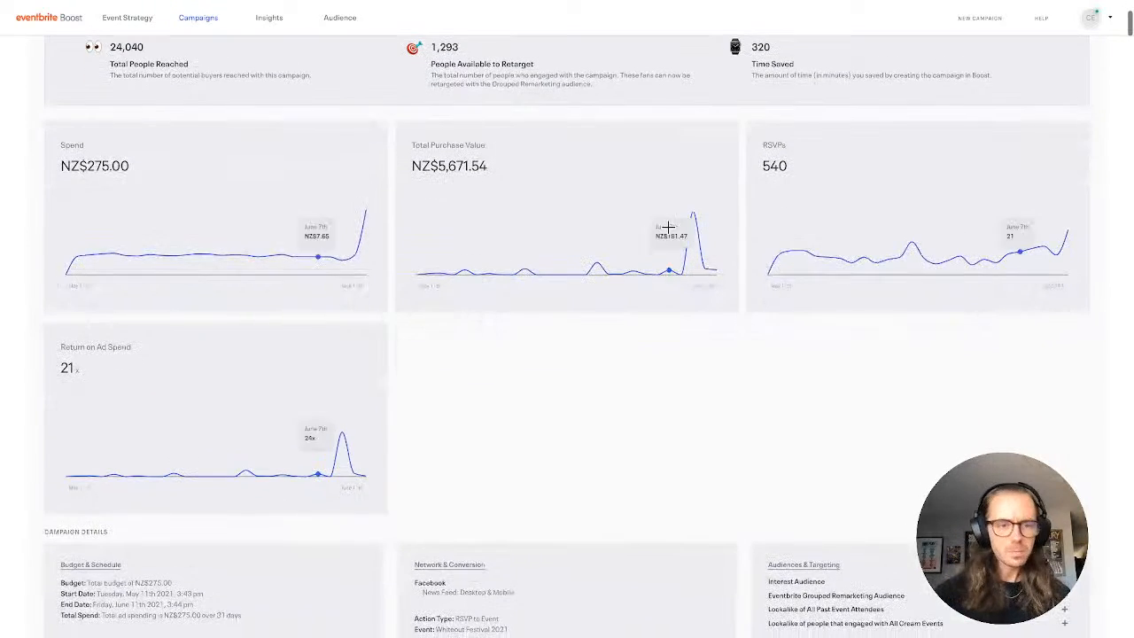
scroll(646, 324, down, 1)
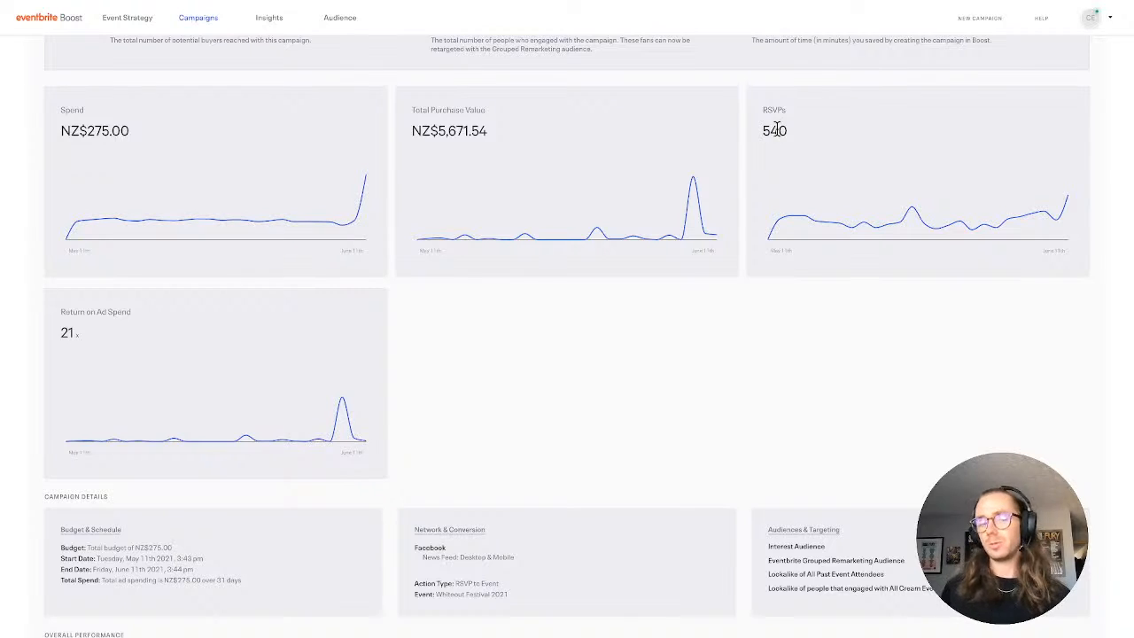
Compare the Whiteout Engagement audiences' performance and targeting details, and check the creative performance of its ads
scroll(776, 130, down, 5)
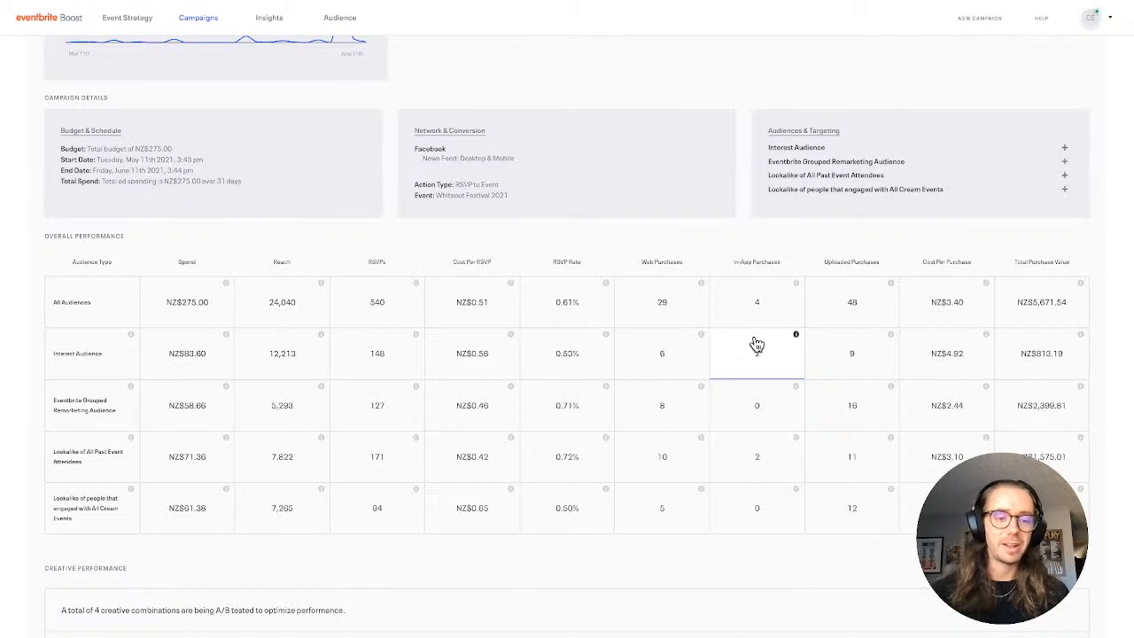
mouse_move(93, 345)
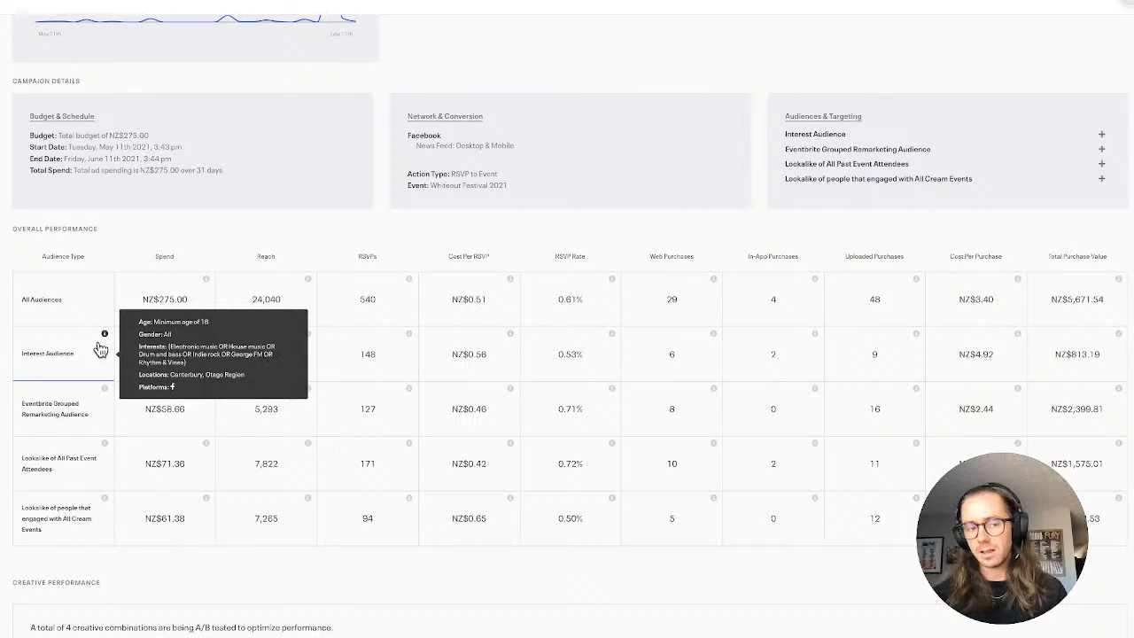
mouse_move(96, 407)
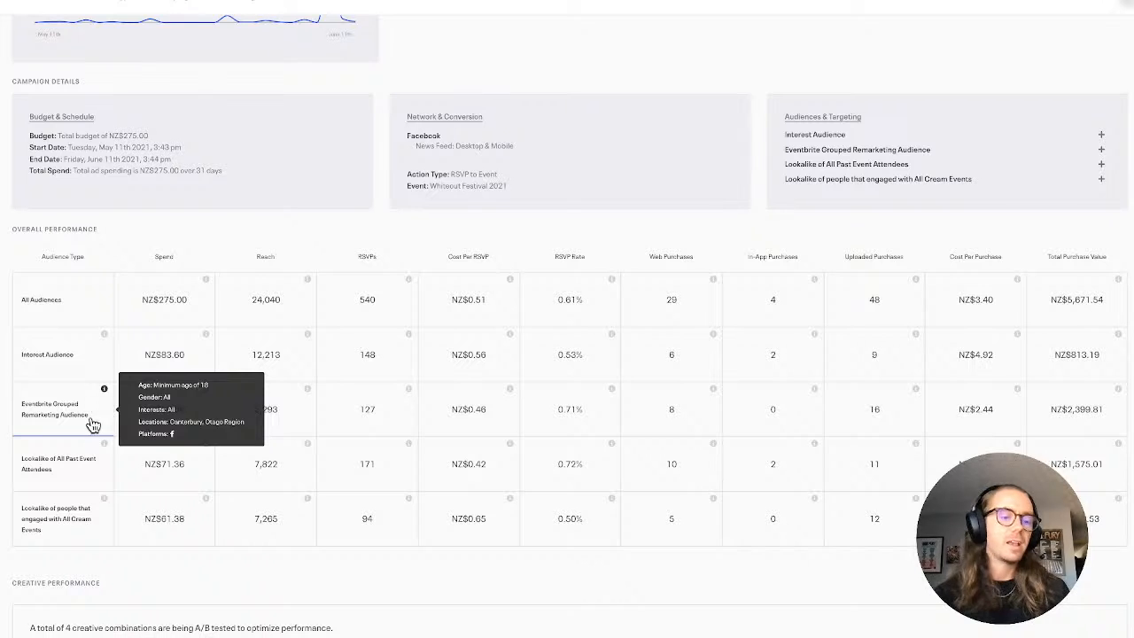
mouse_move(86, 465)
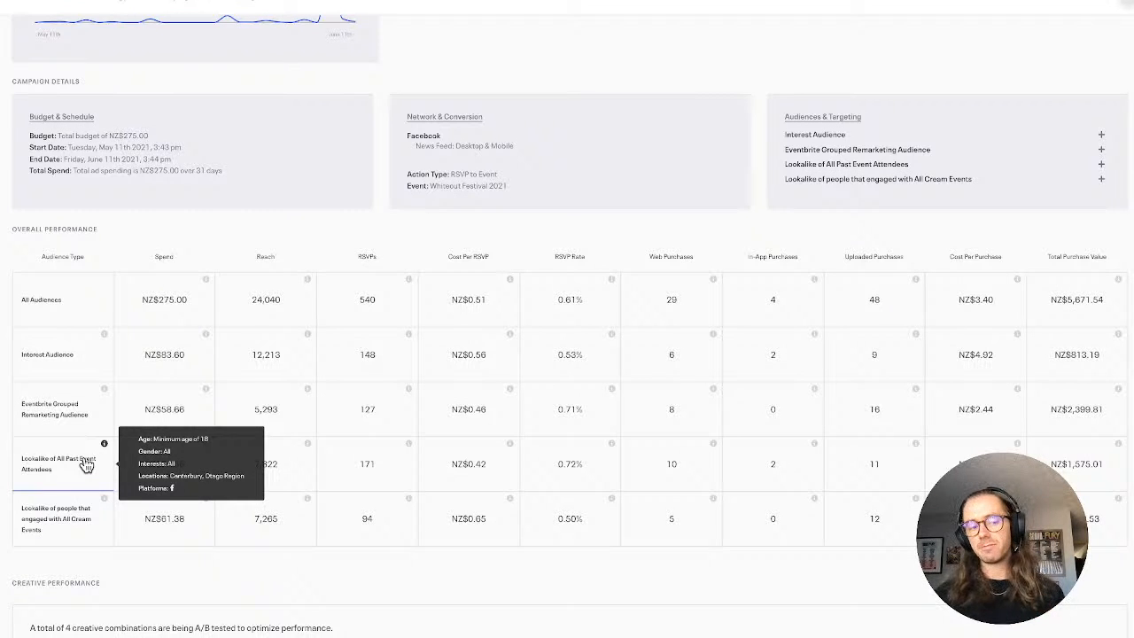
mouse_move(81, 525)
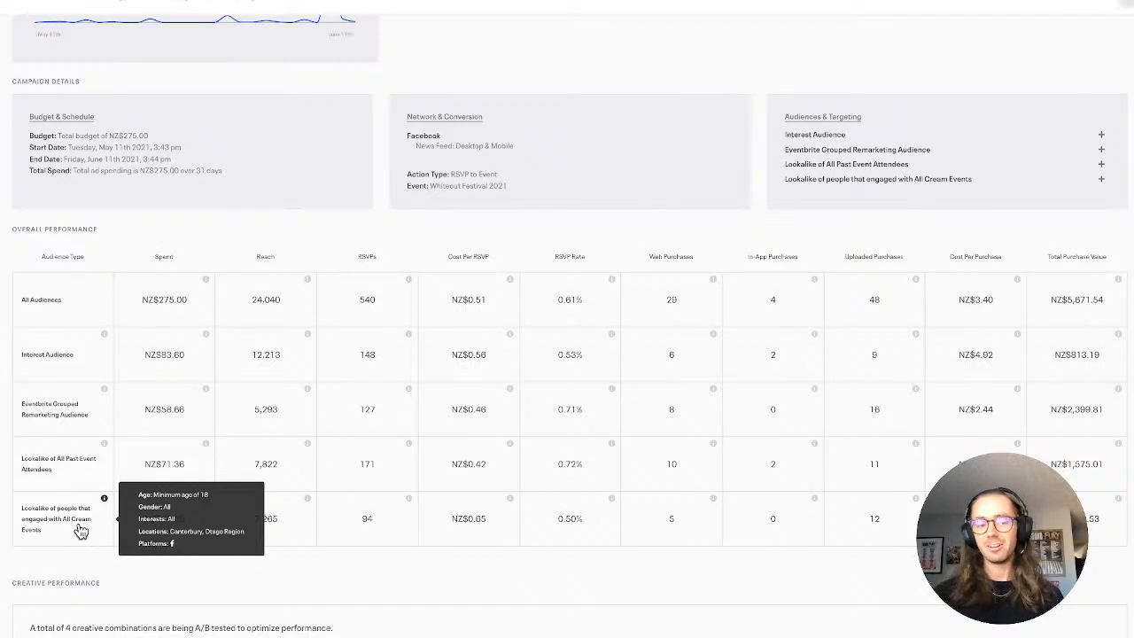
scroll(79, 530, down, 5)
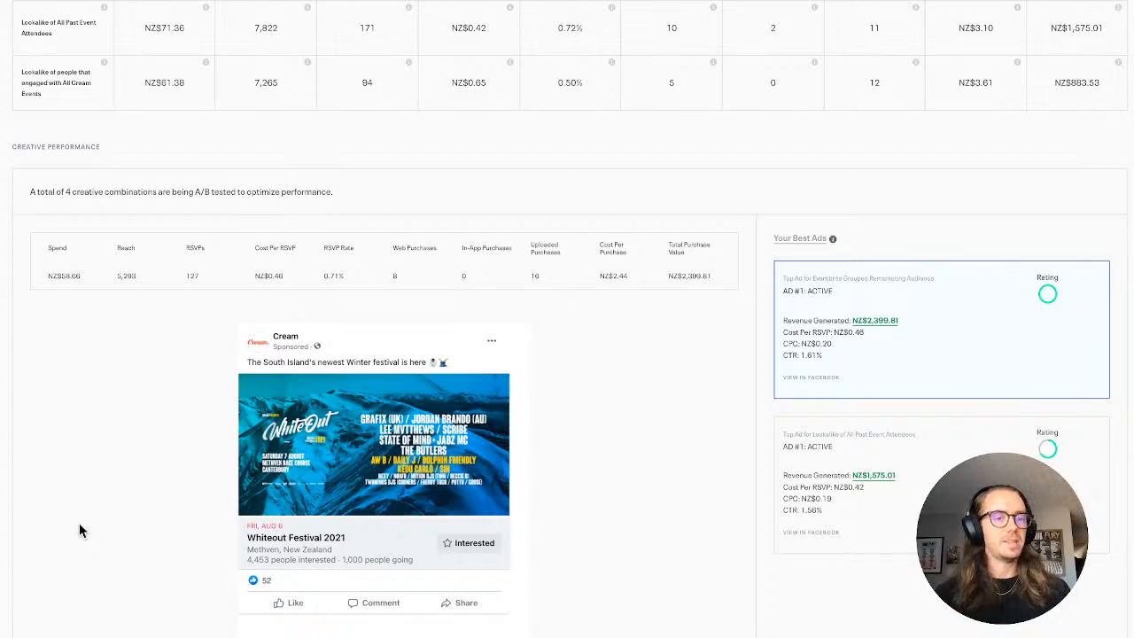
scroll(79, 525, up, 3)
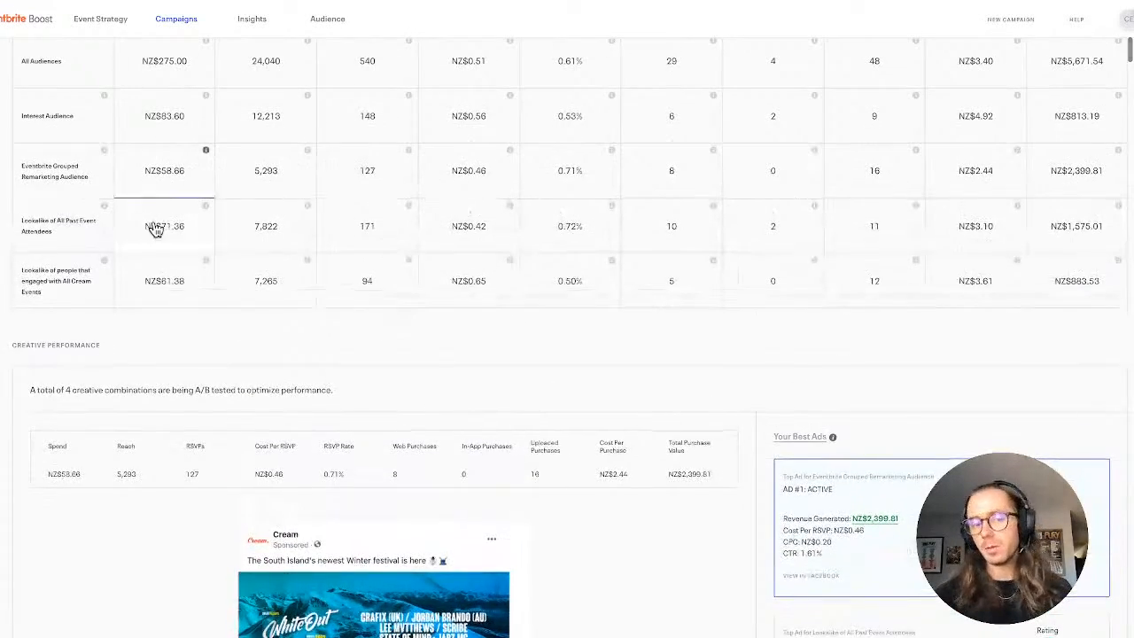
scroll(194, 462, up, 2)
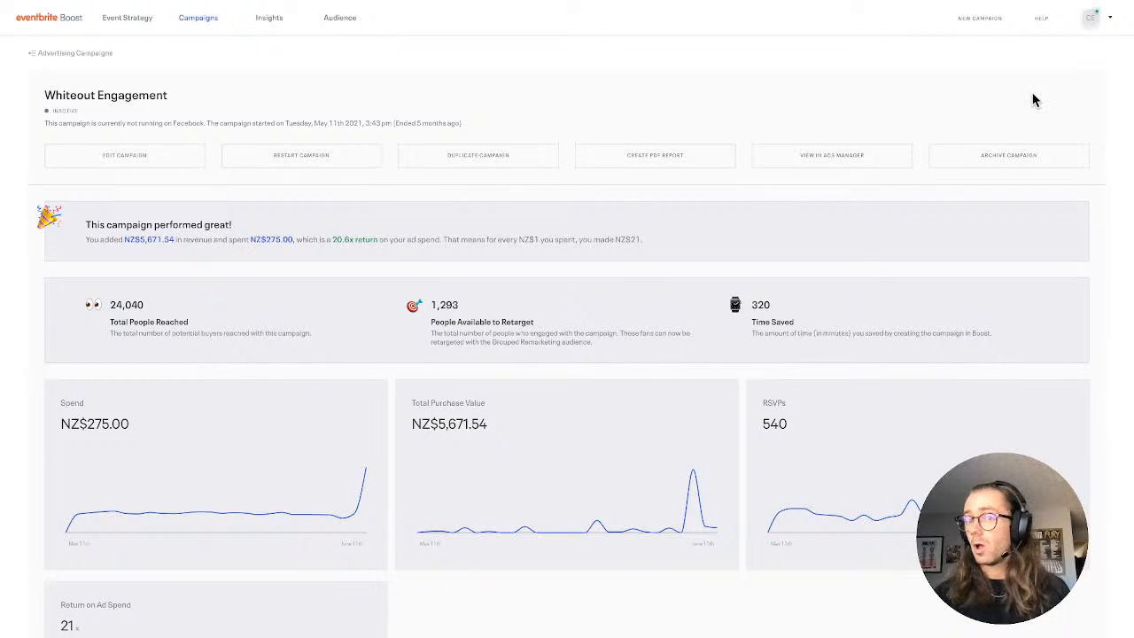
Switch to the Boost CX profile and start the ad campaign recommended in Event Strategy for the Instagram following event
click(1090, 18)
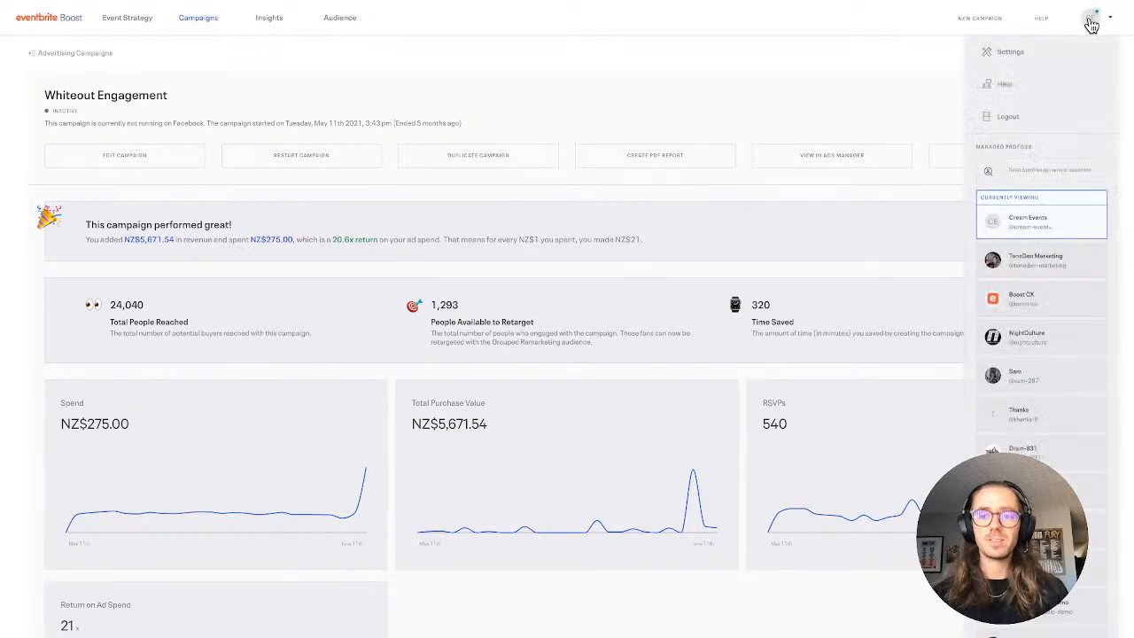
click(1034, 311)
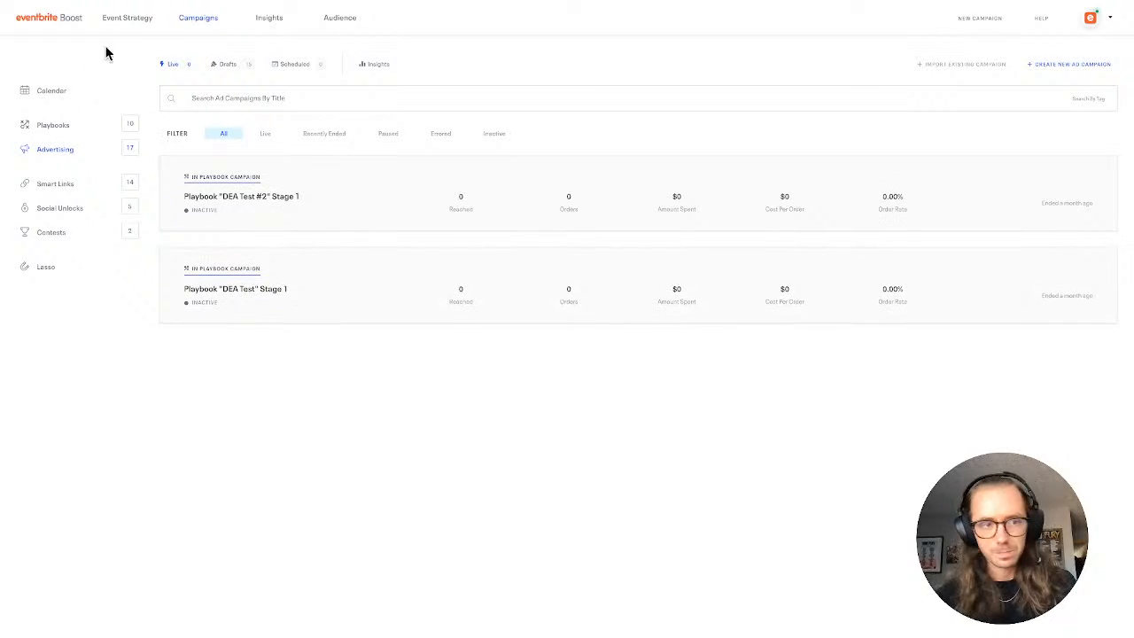
click(131, 21)
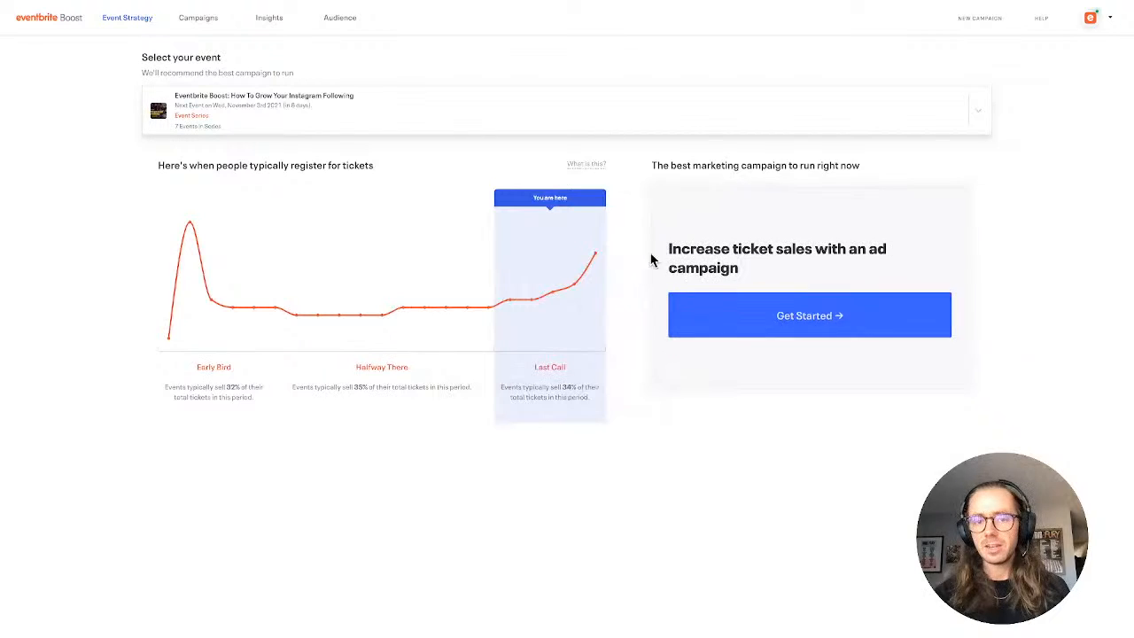
click(740, 327)
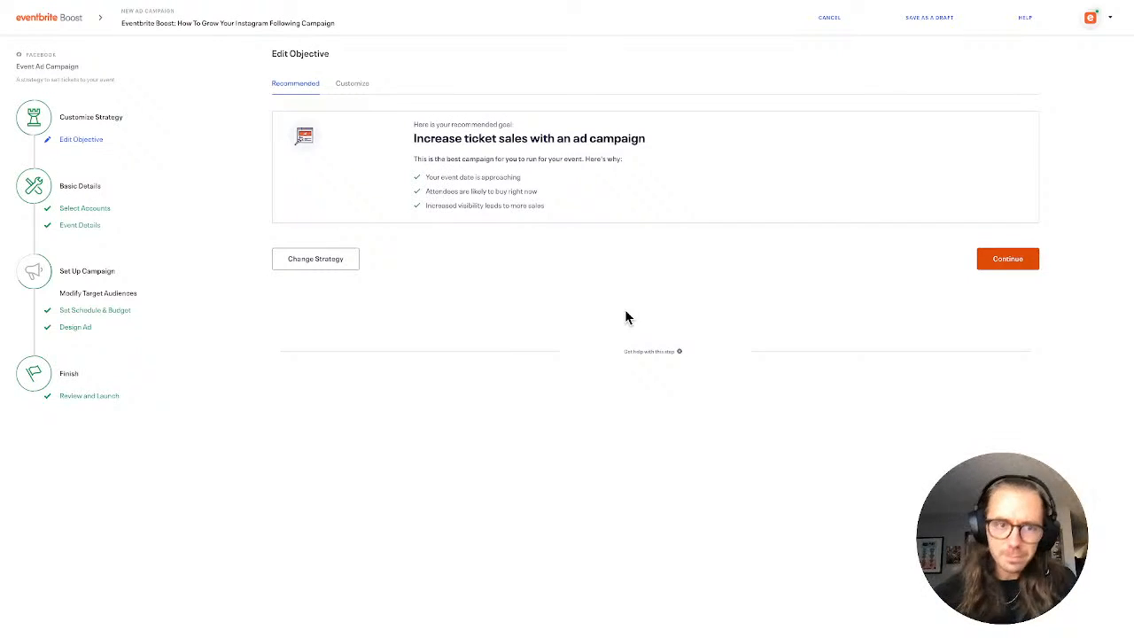
Customize the campaign objective, viewing the Facebook event RSVP option and selecting the option to get people to engage with a post or page
click(354, 85)
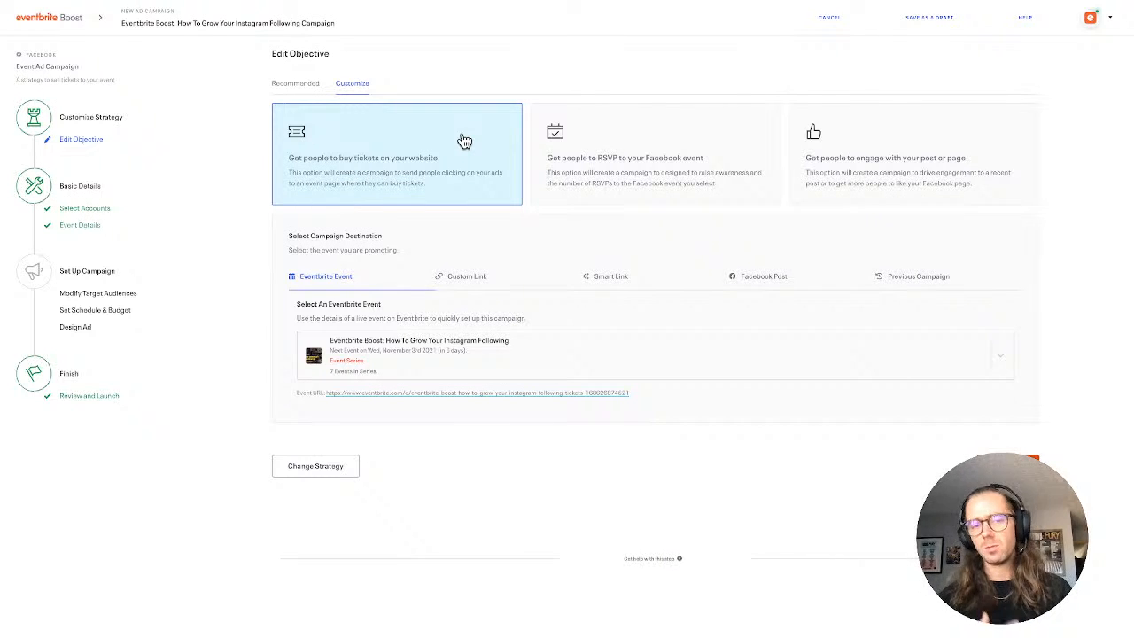
click(639, 138)
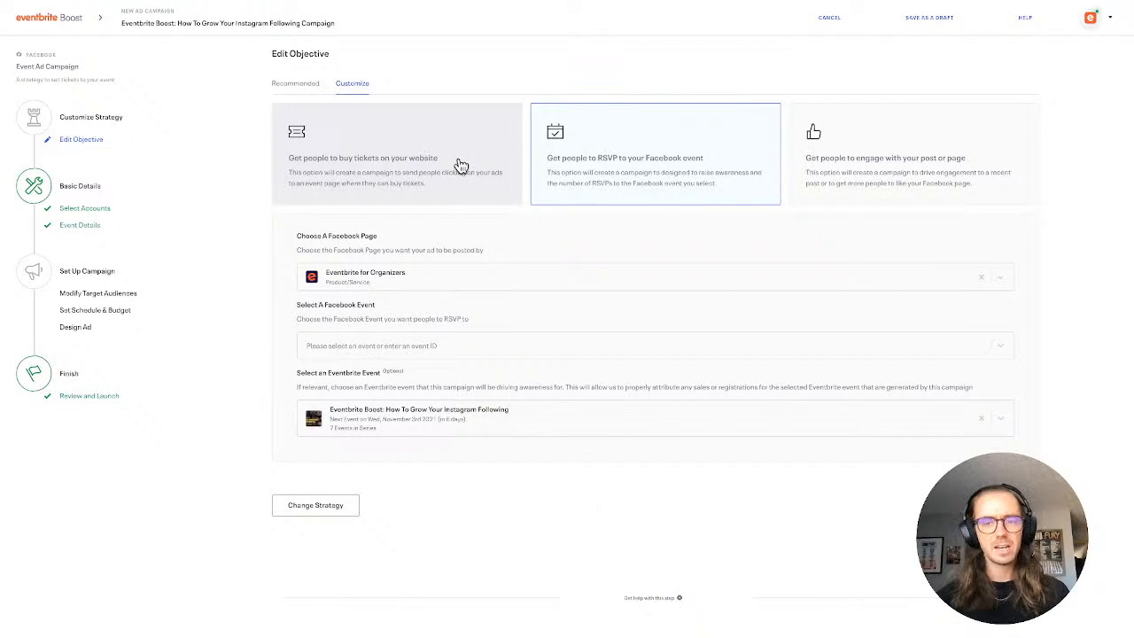
click(833, 170)
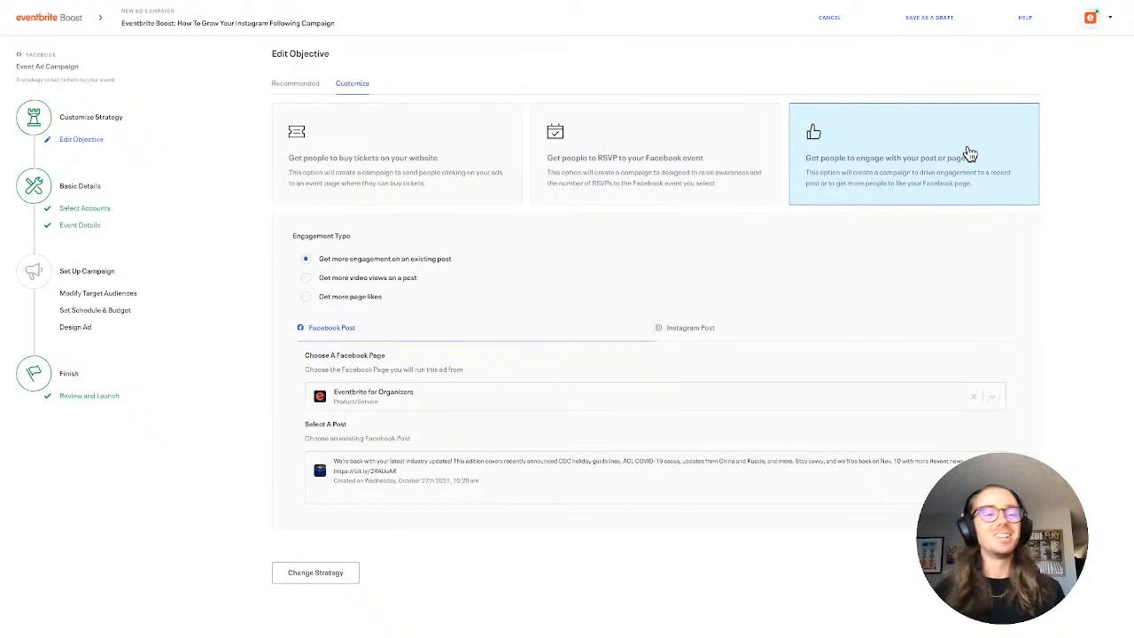
Set the campaign objective to getting people to buy tickets on the website and check the selectable Eventbrite events
click(574, 156)
click(416, 154)
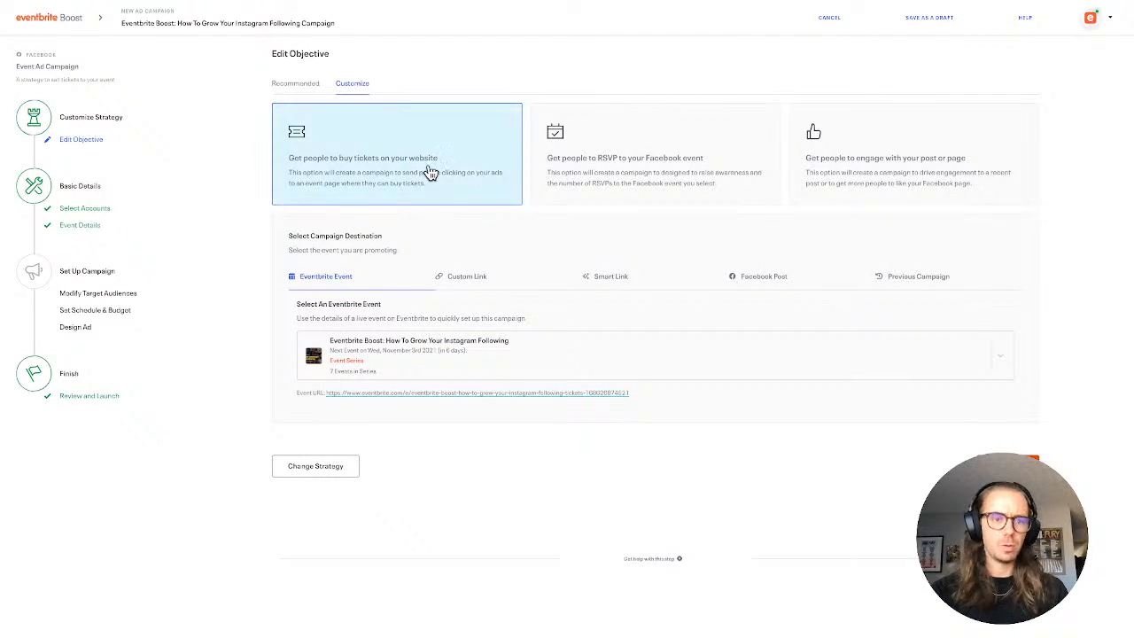
click(537, 344)
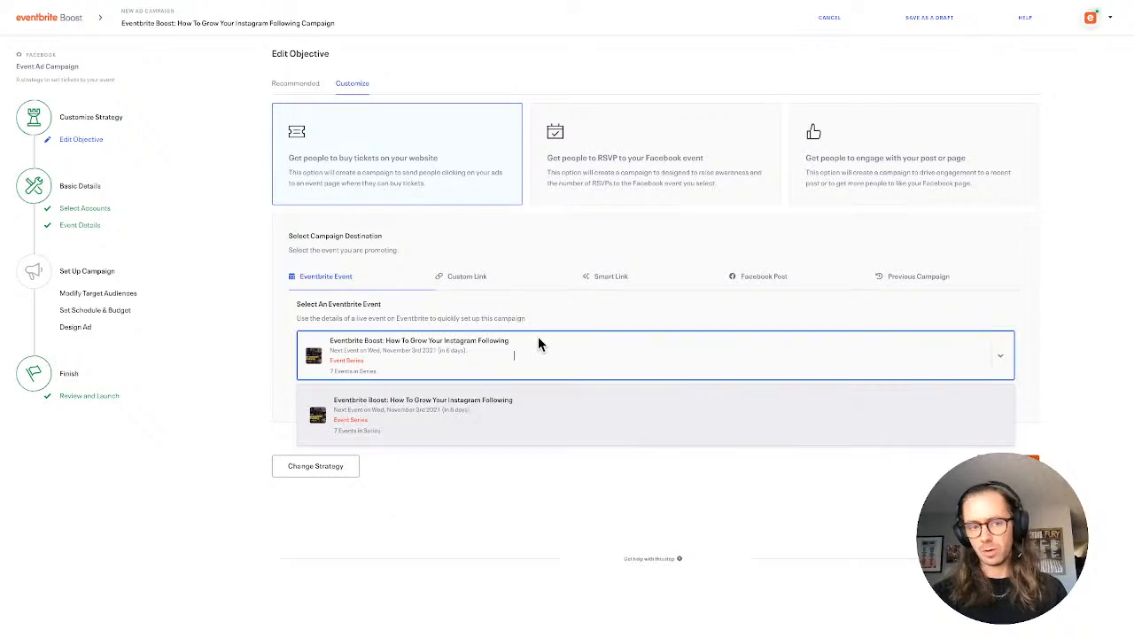
click(537, 344)
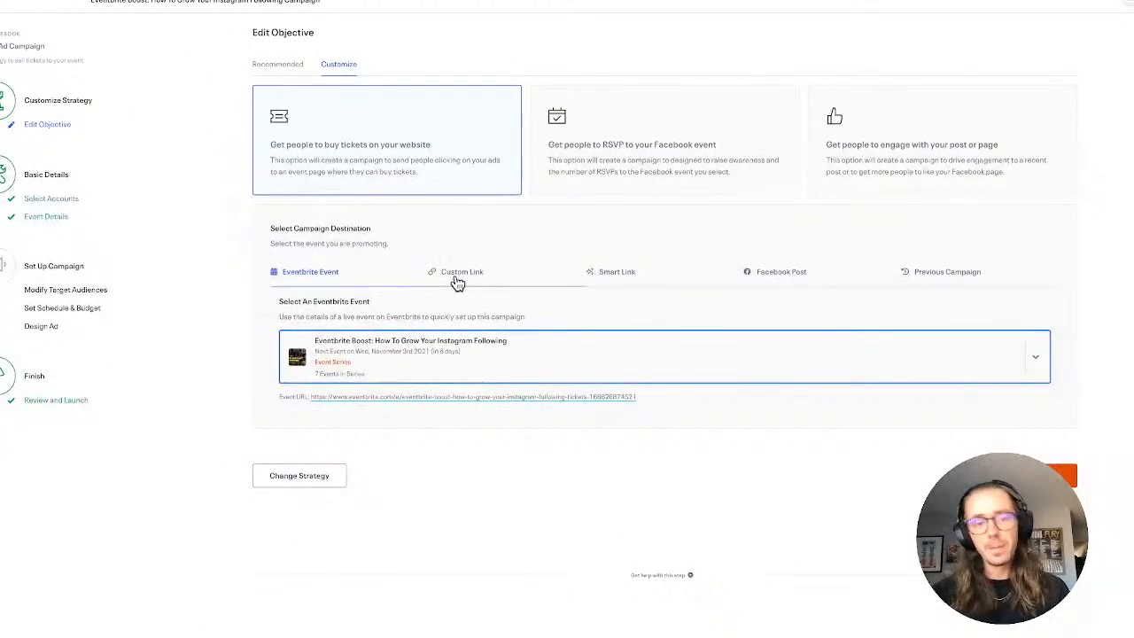
Try eventbrite.com/ur as a custom link, view the Smart Link and Facebook Post destinations, and return to the Eventbrite event destination
click(457, 275)
text(eventbr)
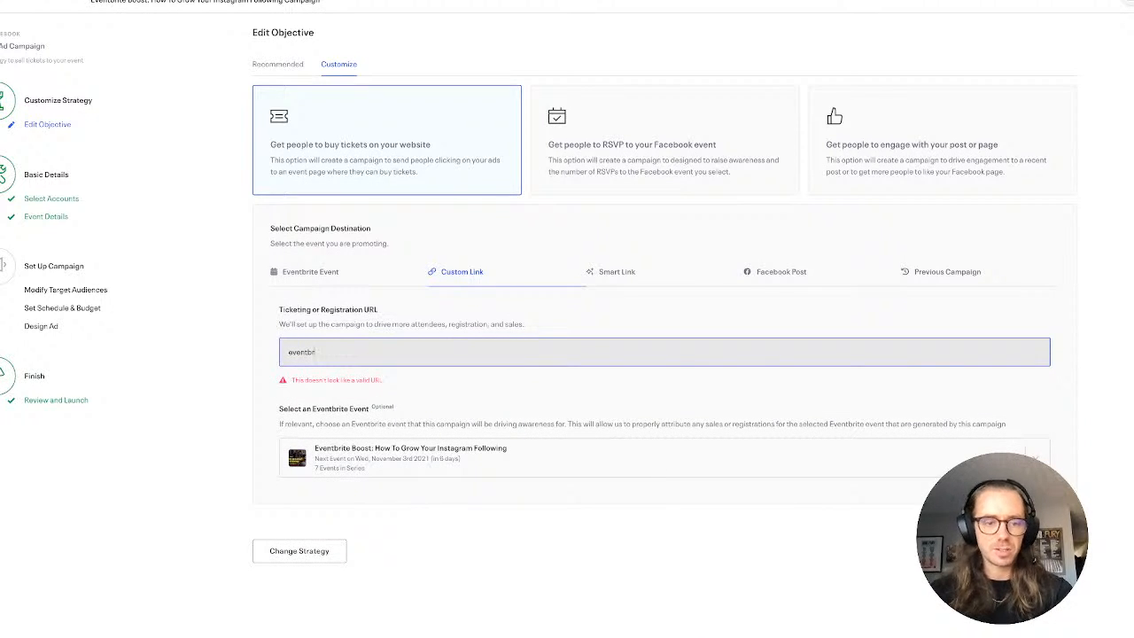
text(tite.com/url)
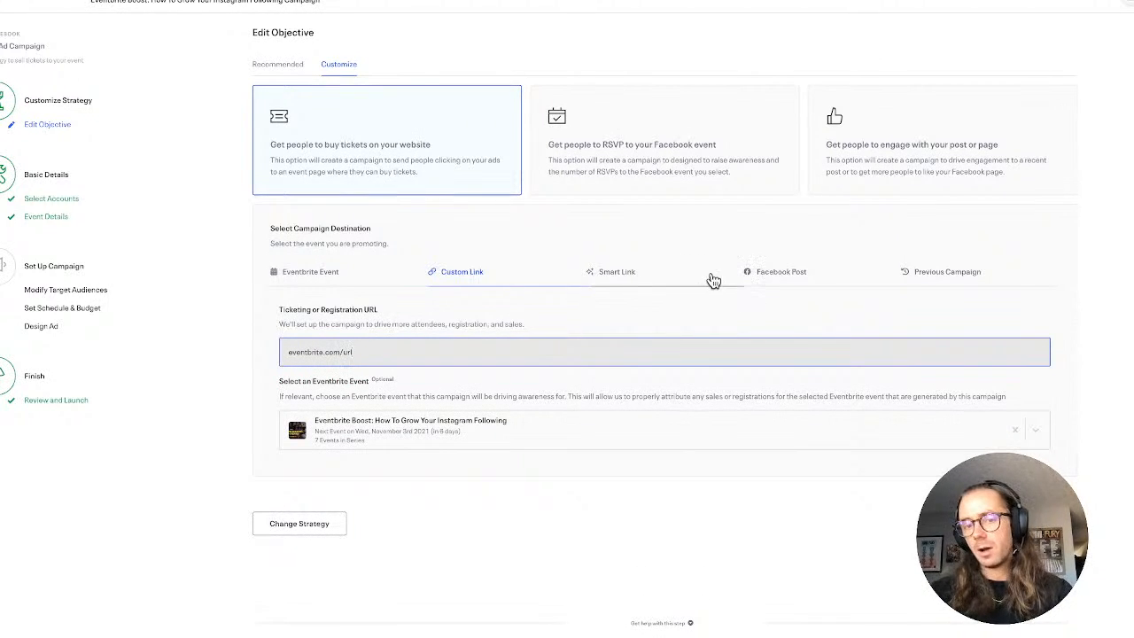
click(683, 282)
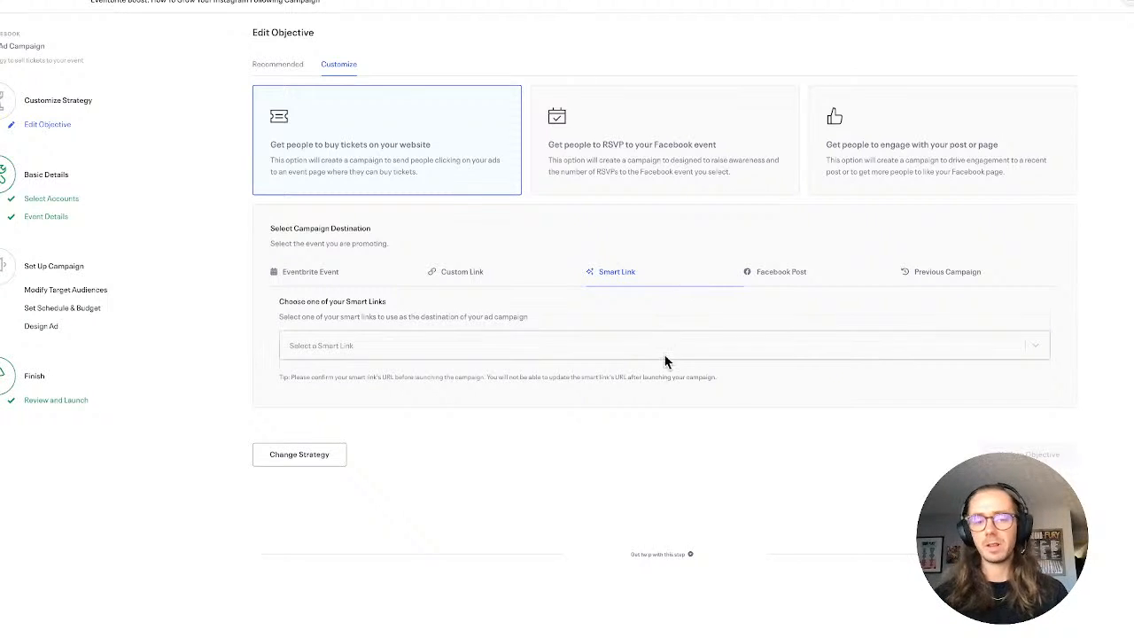
click(775, 273)
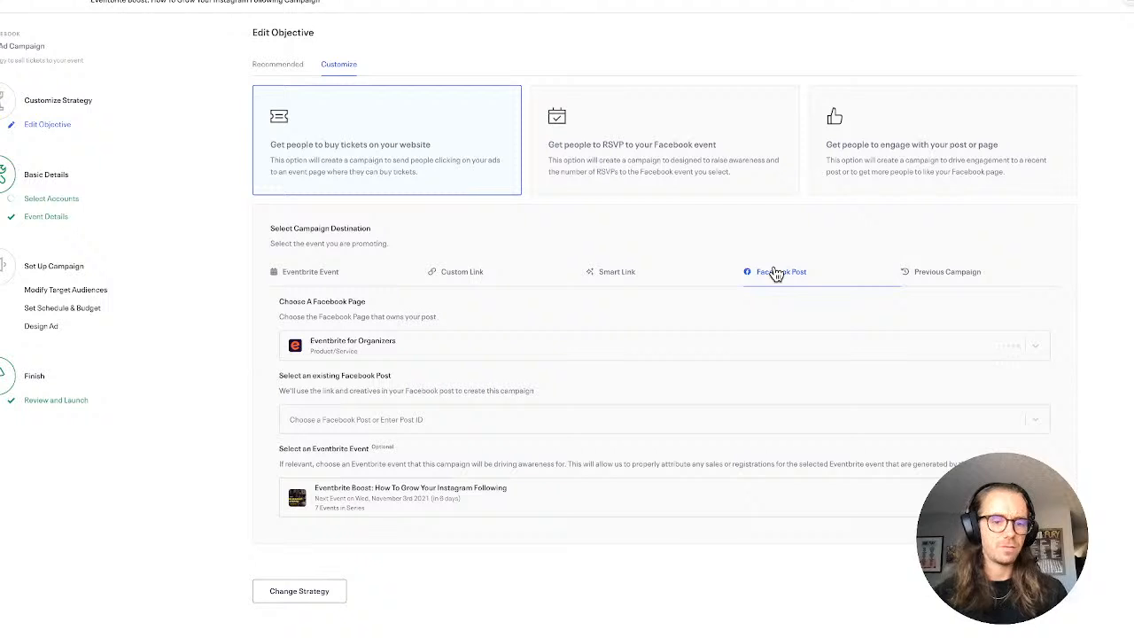
click(299, 273)
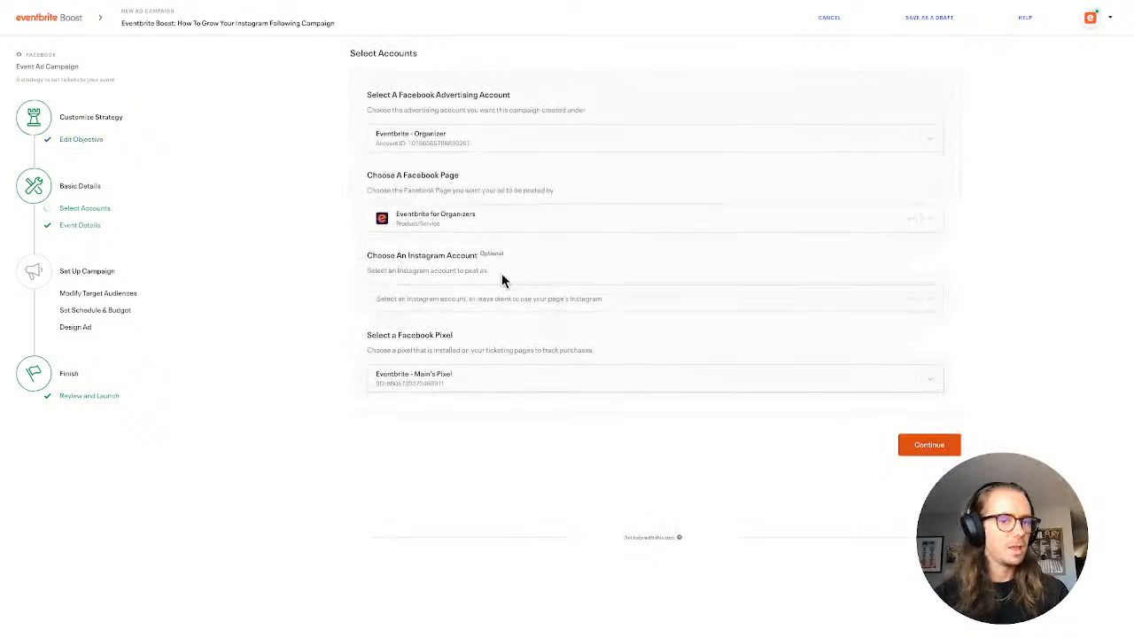
Look through the choices for the campaign's Instagram account, Facebook advertising account and Facebook page
click(485, 301)
click(313, 296)
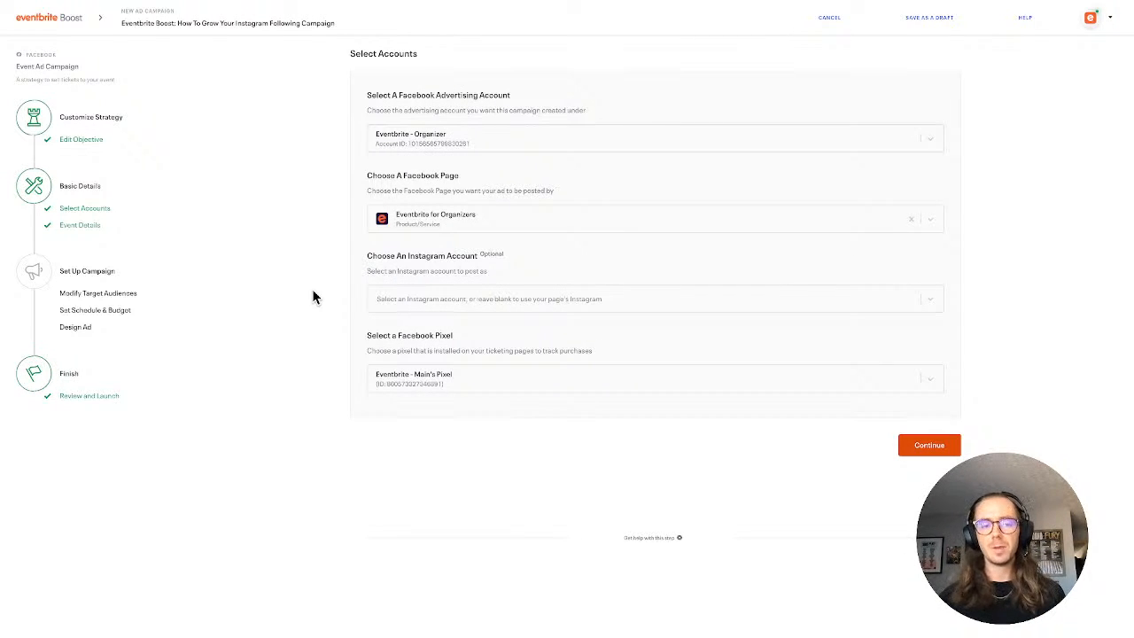
click(496, 152)
click(497, 142)
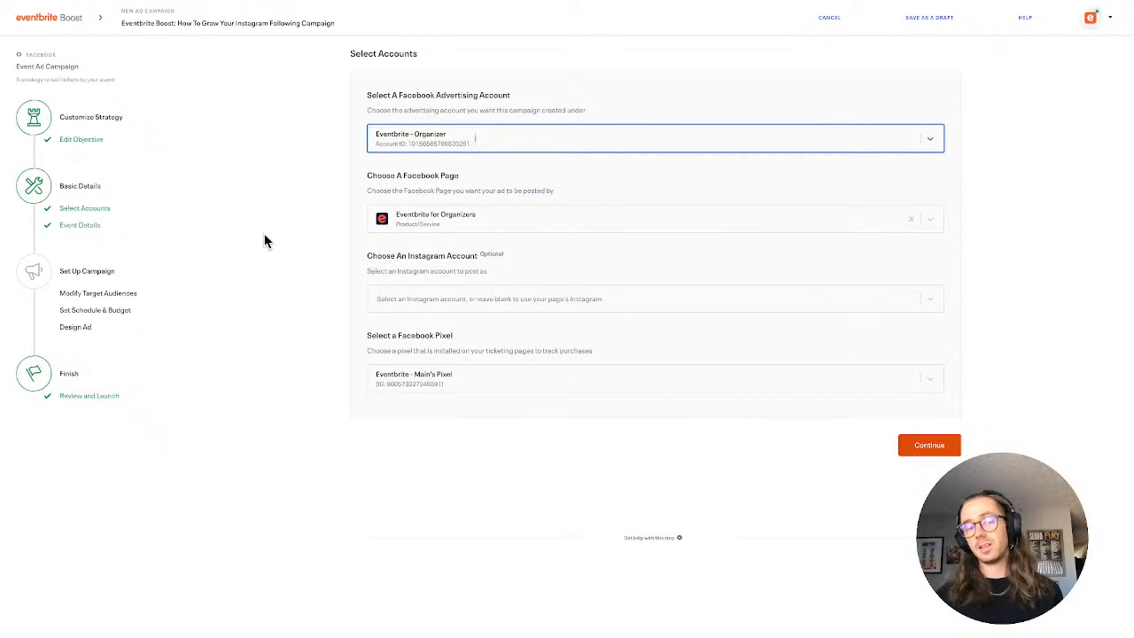
click(484, 131)
click(484, 131)
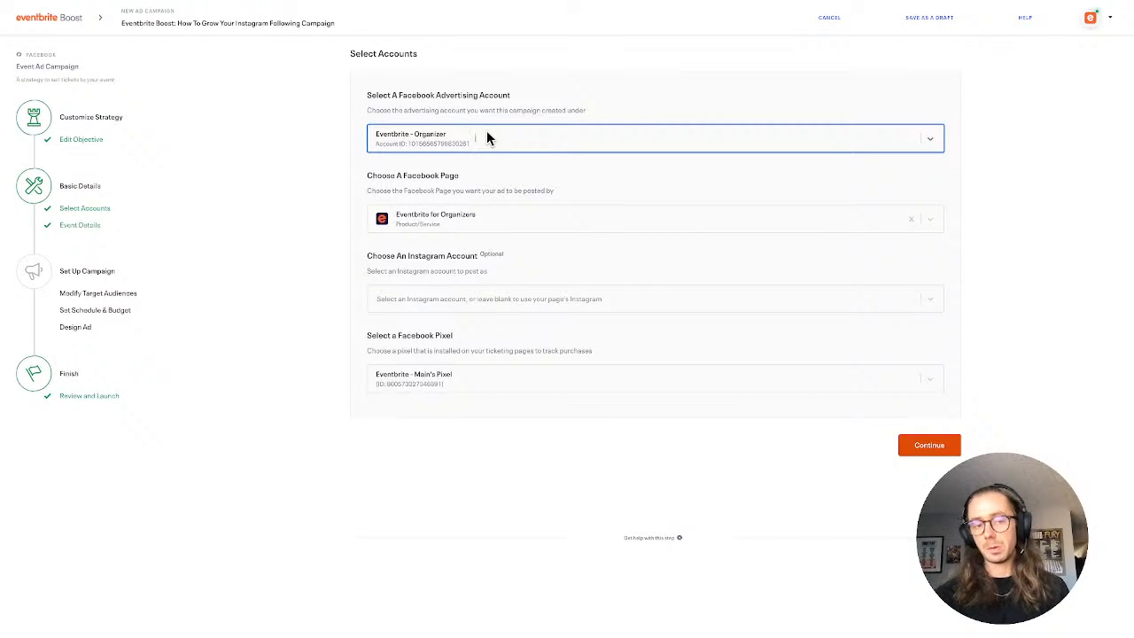
click(455, 217)
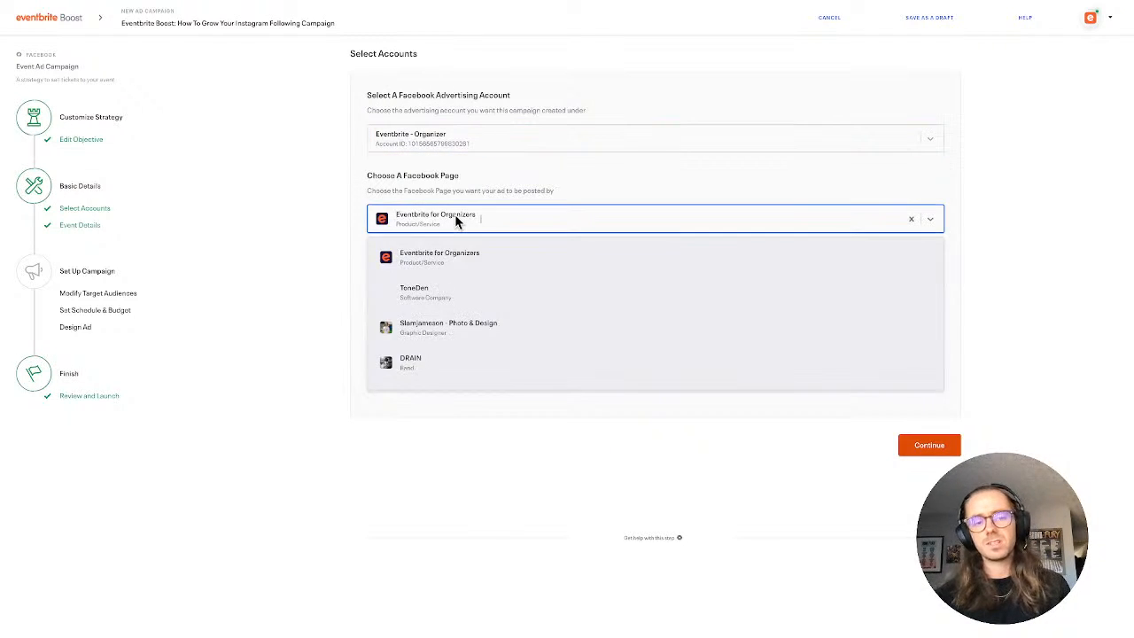
click(454, 217)
click(453, 299)
click(452, 331)
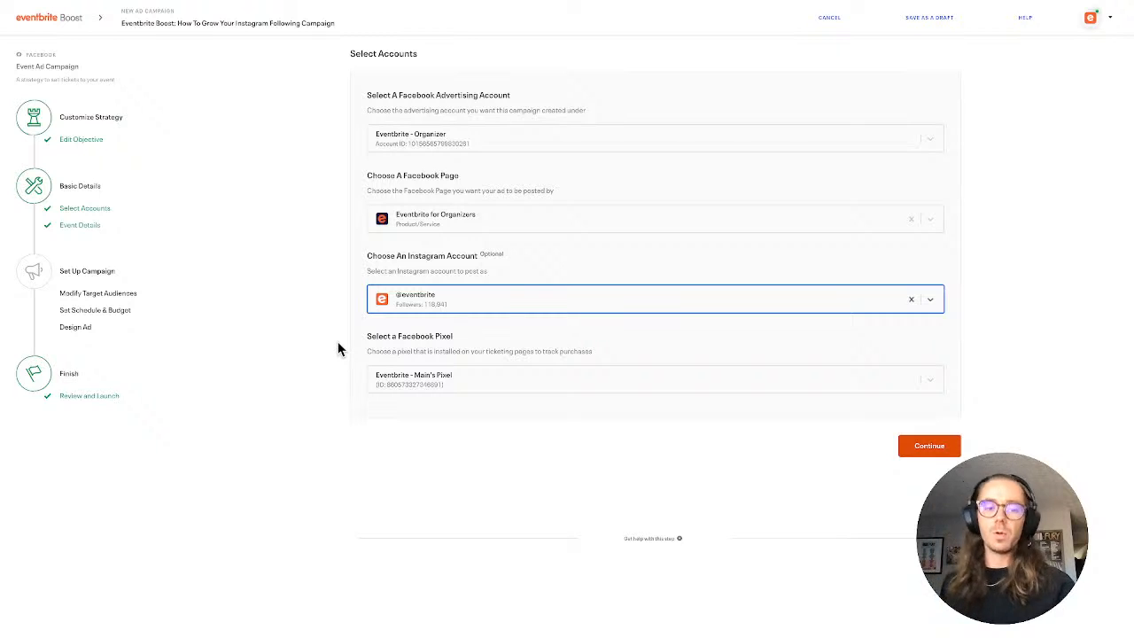
click(478, 381)
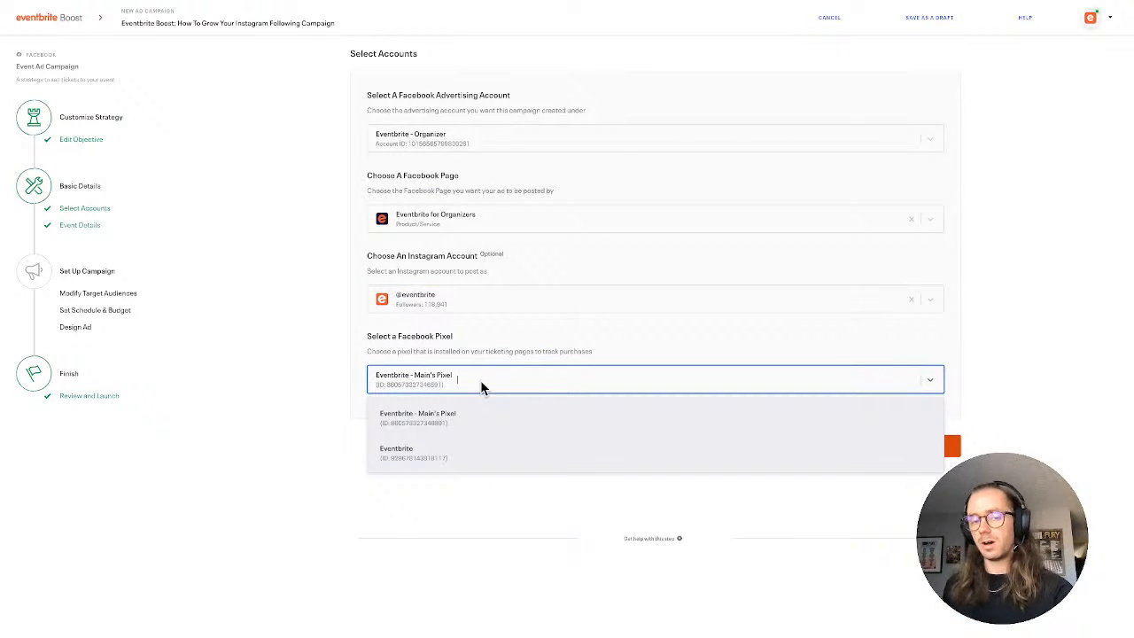
click(480, 380)
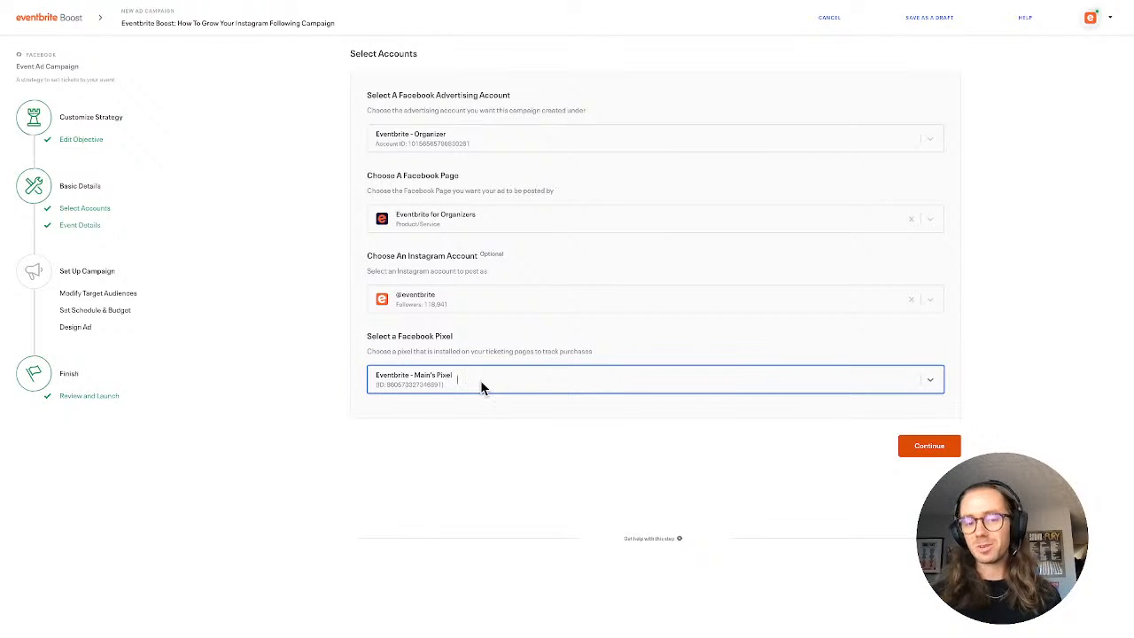
click(914, 449)
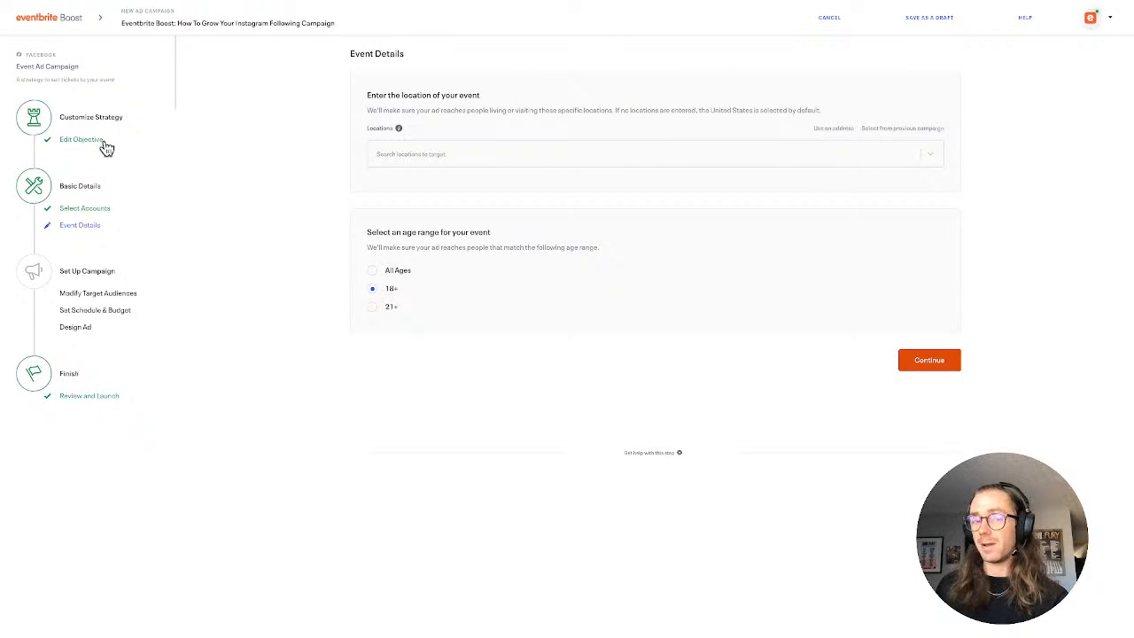
Set the event location to the New York market and the age range to 21+, and continue to the target audiences
click(468, 159)
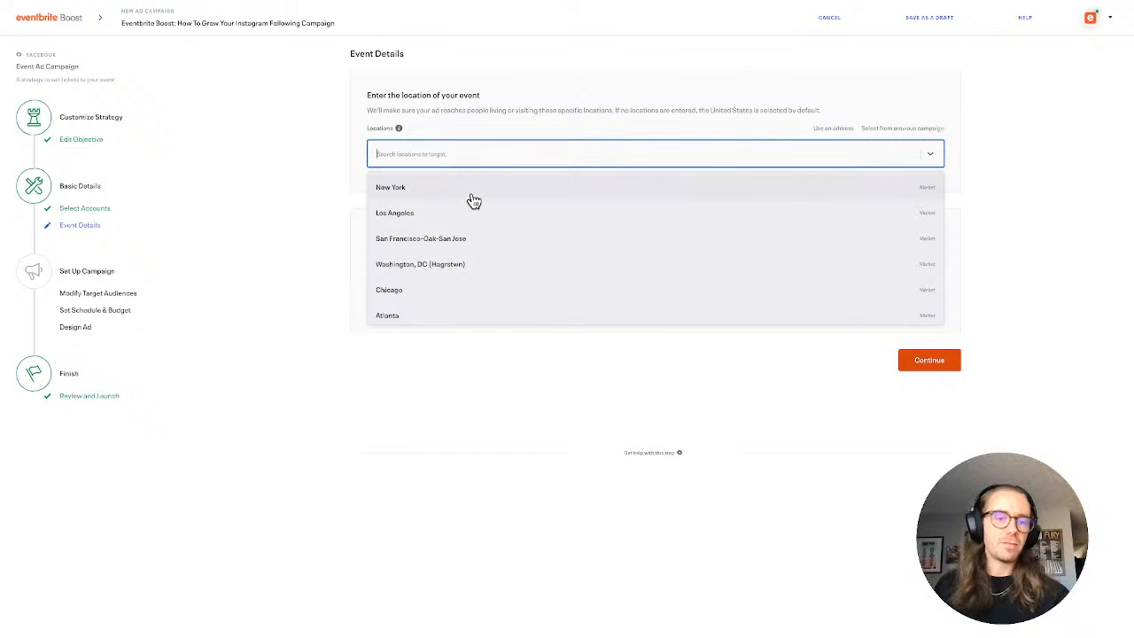
click(472, 196)
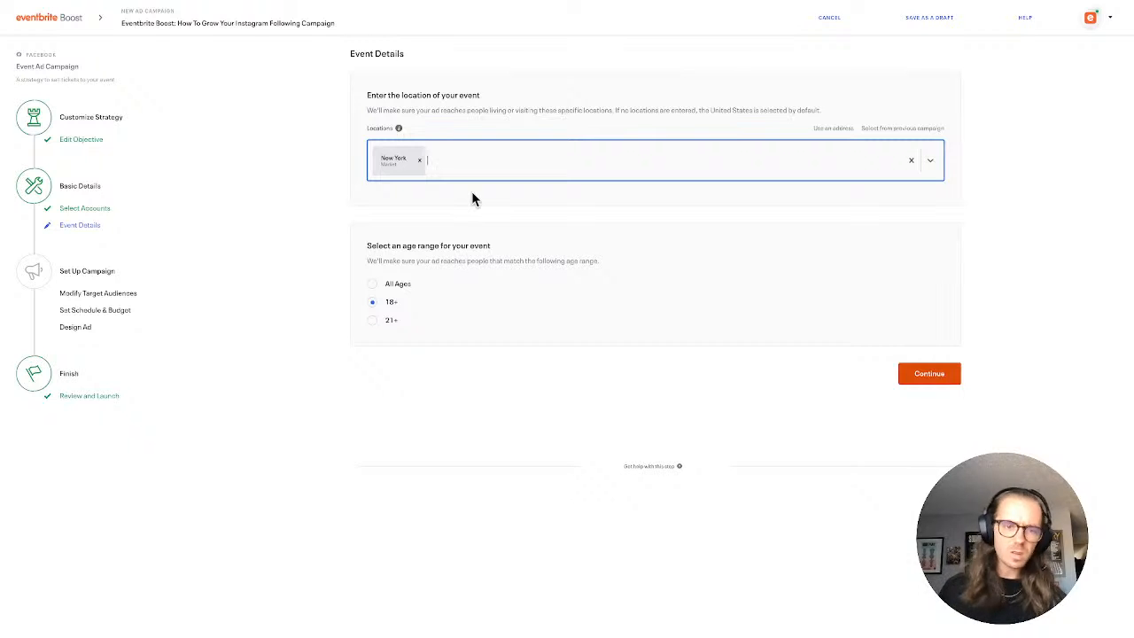
click(486, 180)
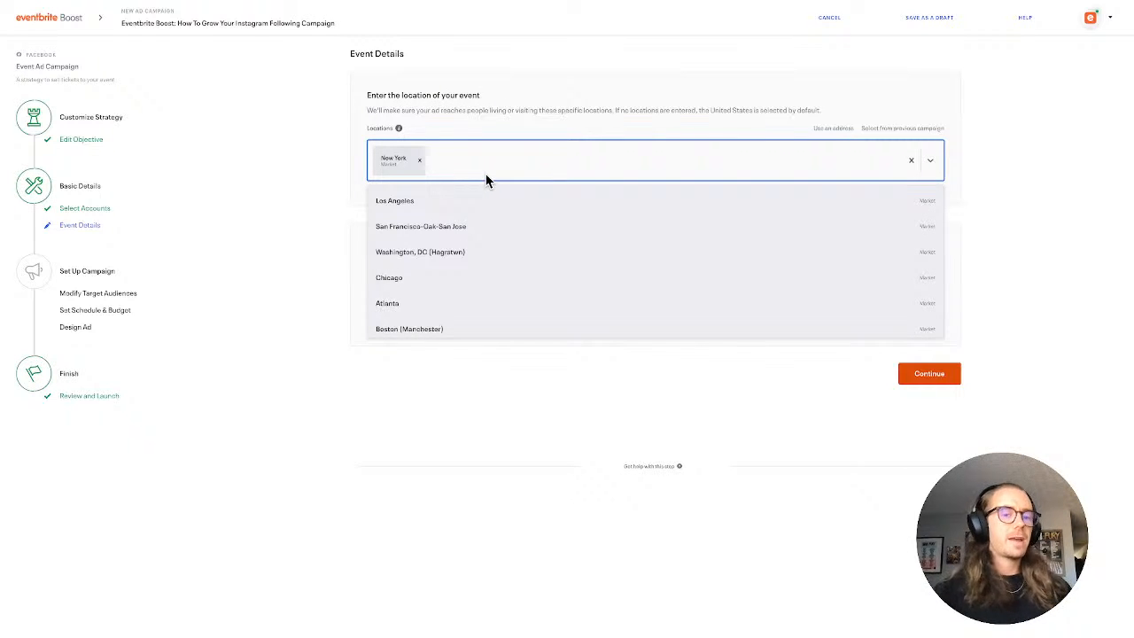
click(838, 94)
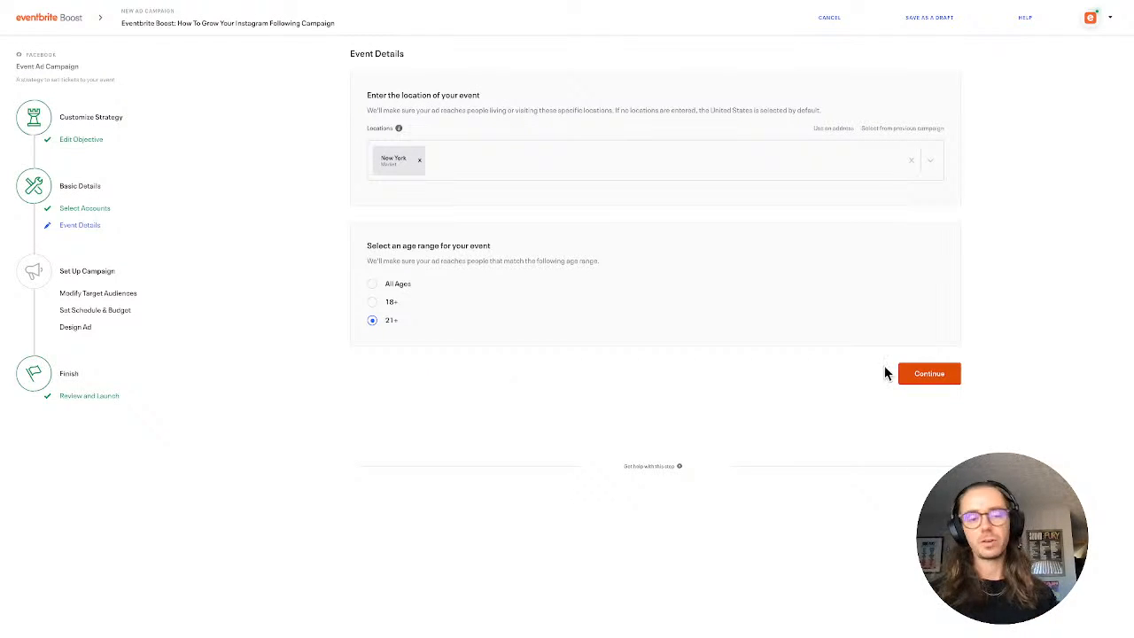
click(918, 376)
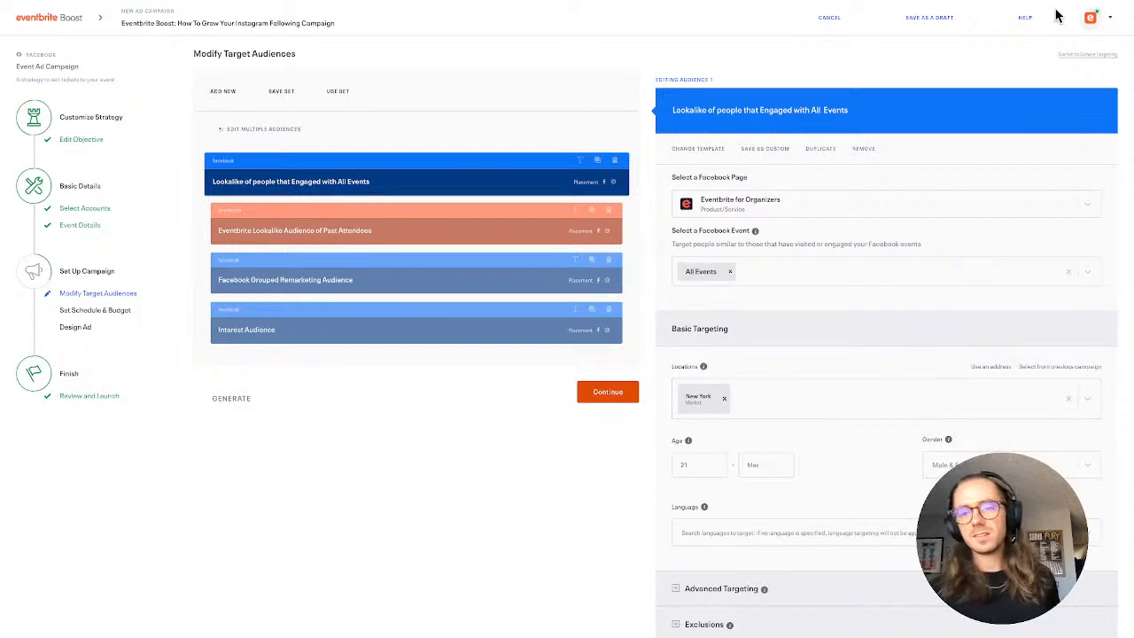
Switch the target audiences to Simple Targeting, resetting them to the original audiences
click(1087, 54)
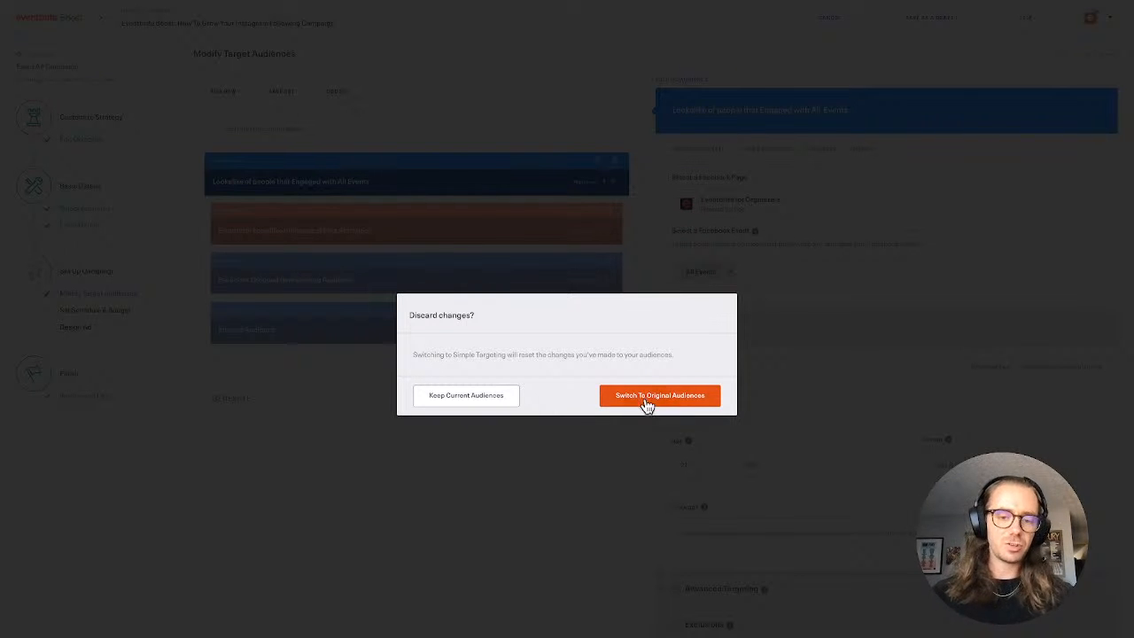
click(692, 398)
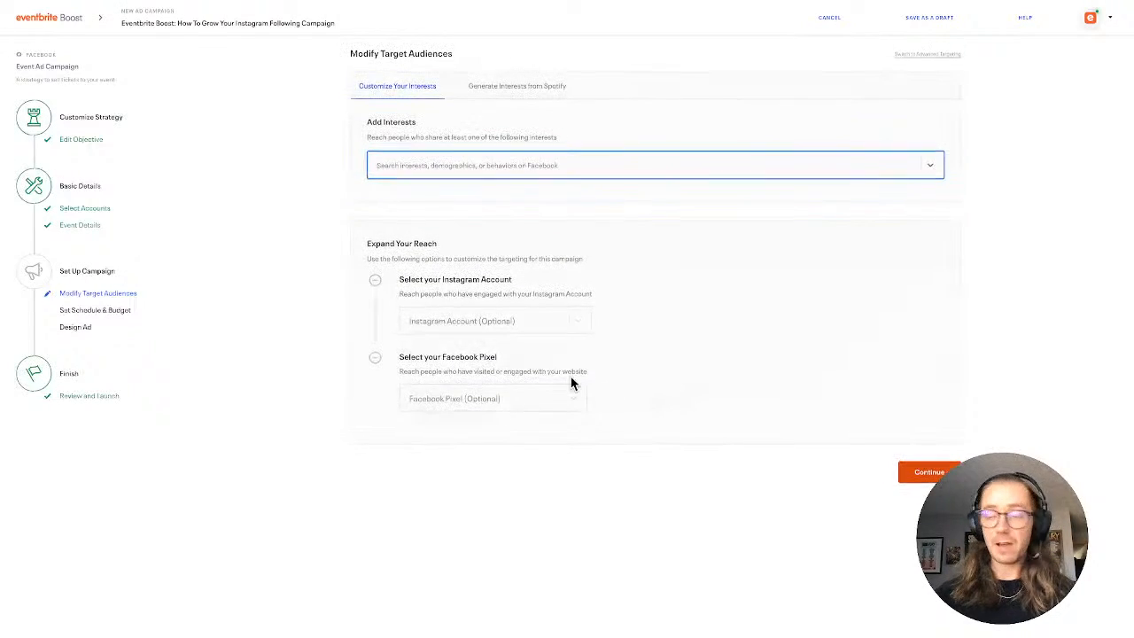
click(485, 173)
click(484, 173)
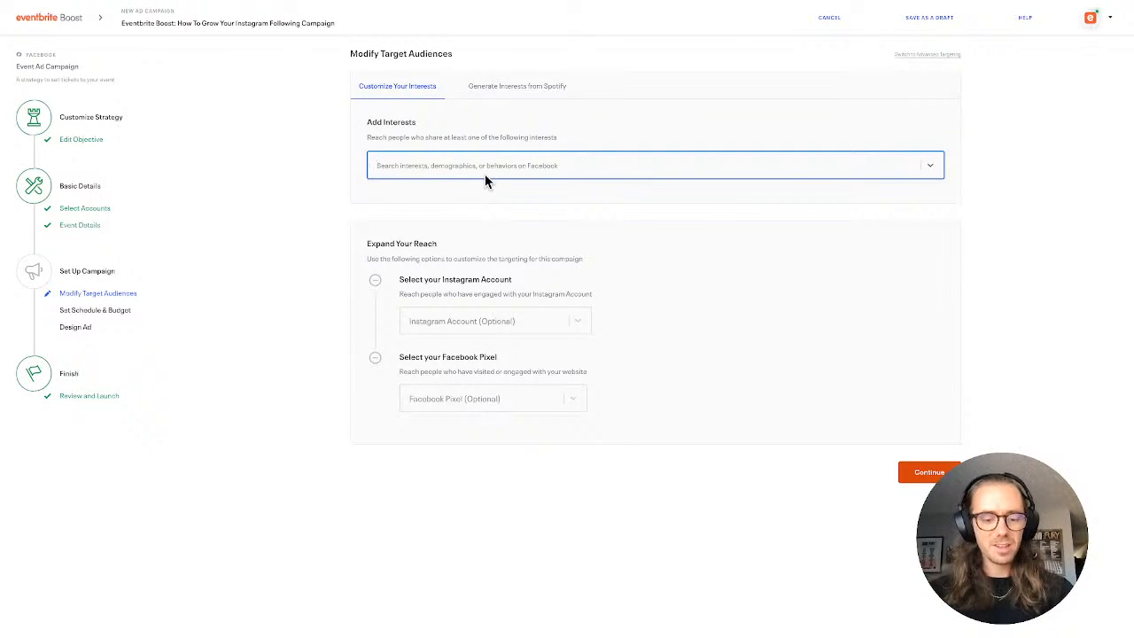
Search the Facebook interests for Billie and clear the search
text(Billie)
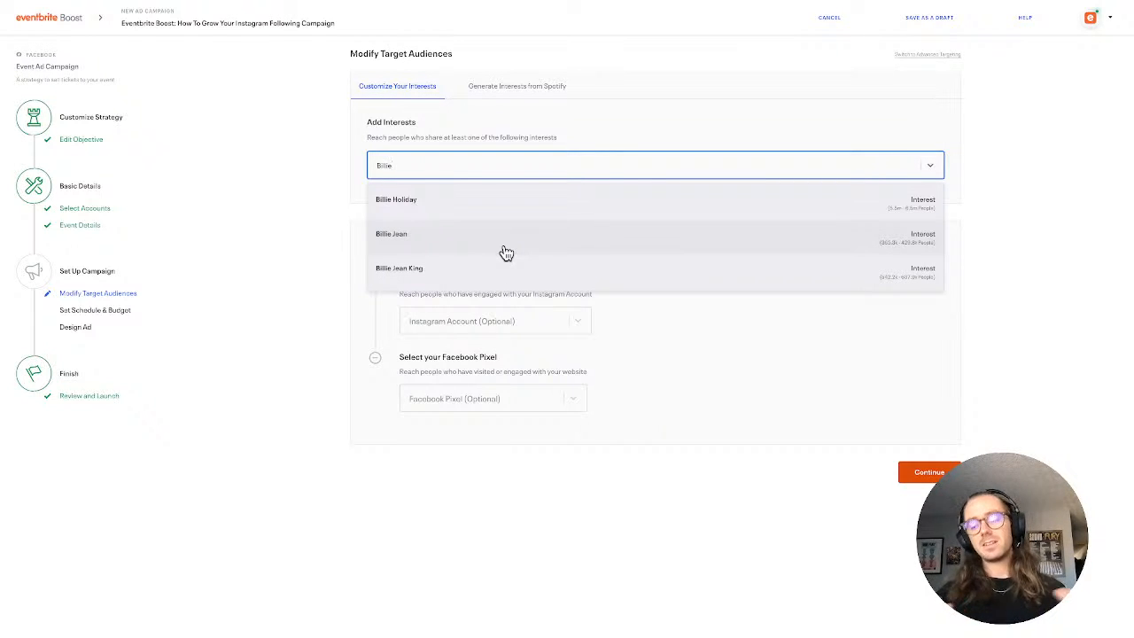
key(BackSpace)
key(BackSpace)
key(BackSpace)
key(BackSpace)
key(BackSpace)
key(BackSpace)
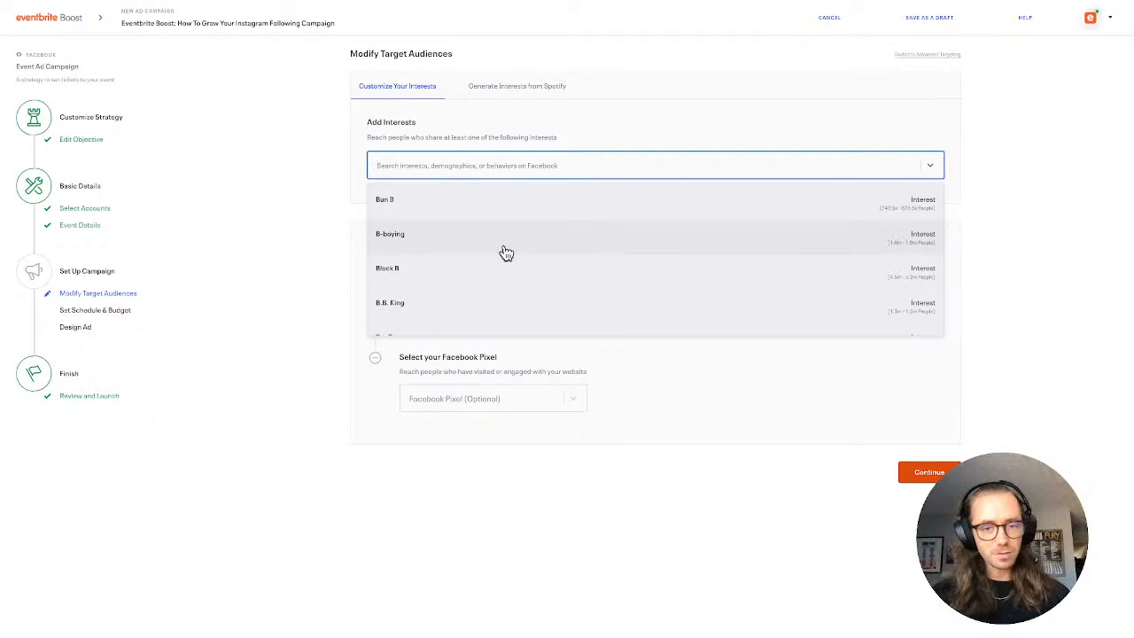
Search the interests for Home Buy and add First-time home buyer grant, plus the suggested First-time buyer interest
text(Home Buy)
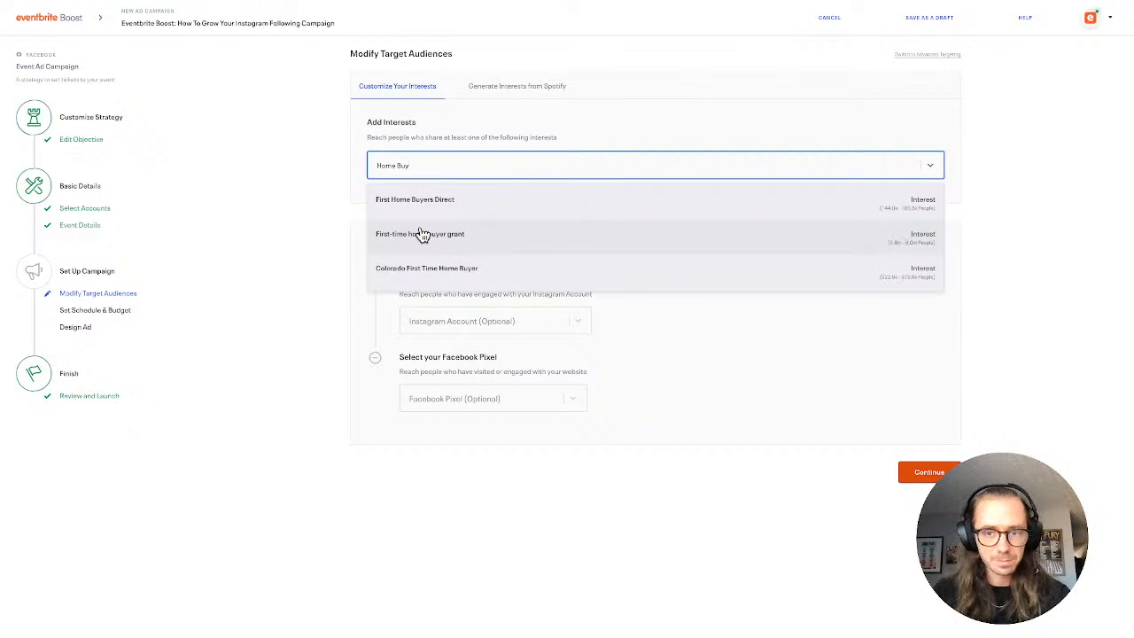
click(514, 237)
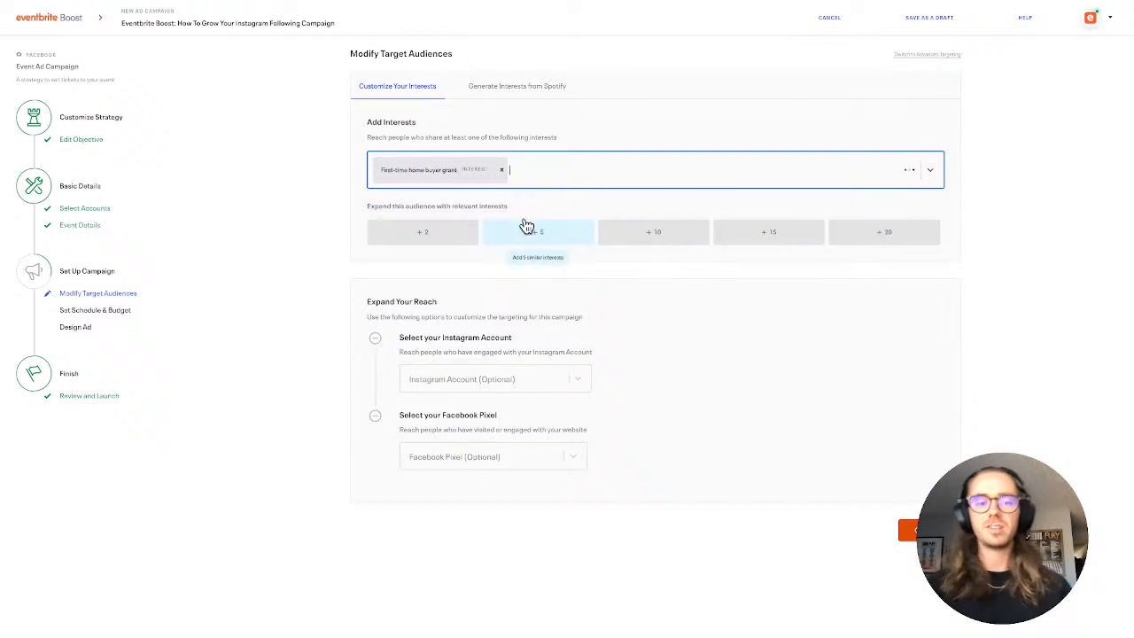
click(562, 175)
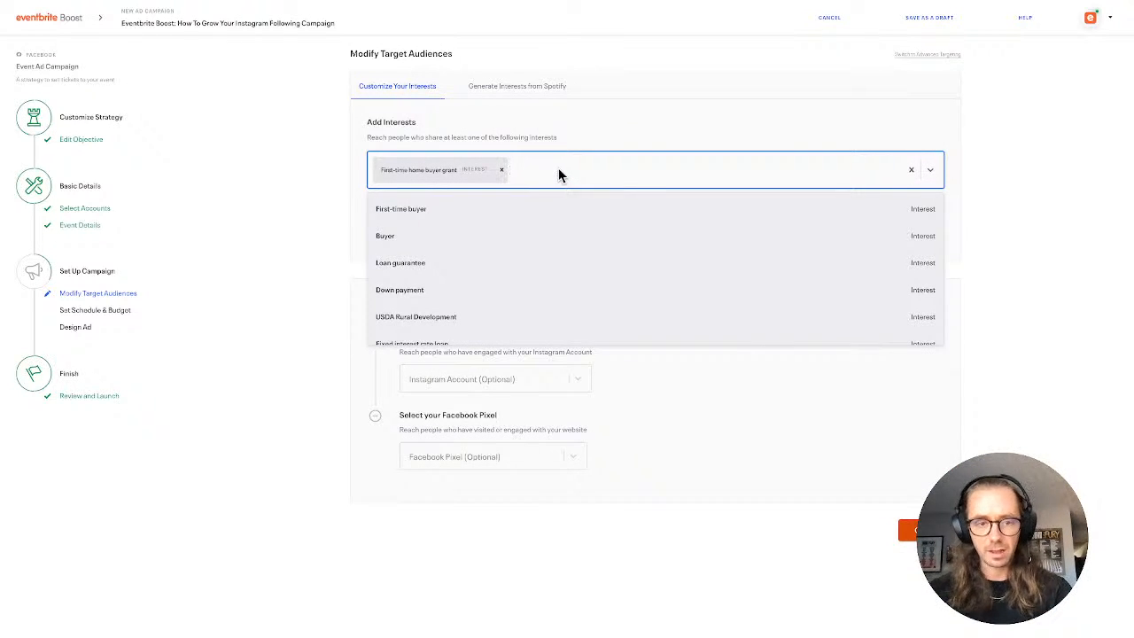
click(477, 221)
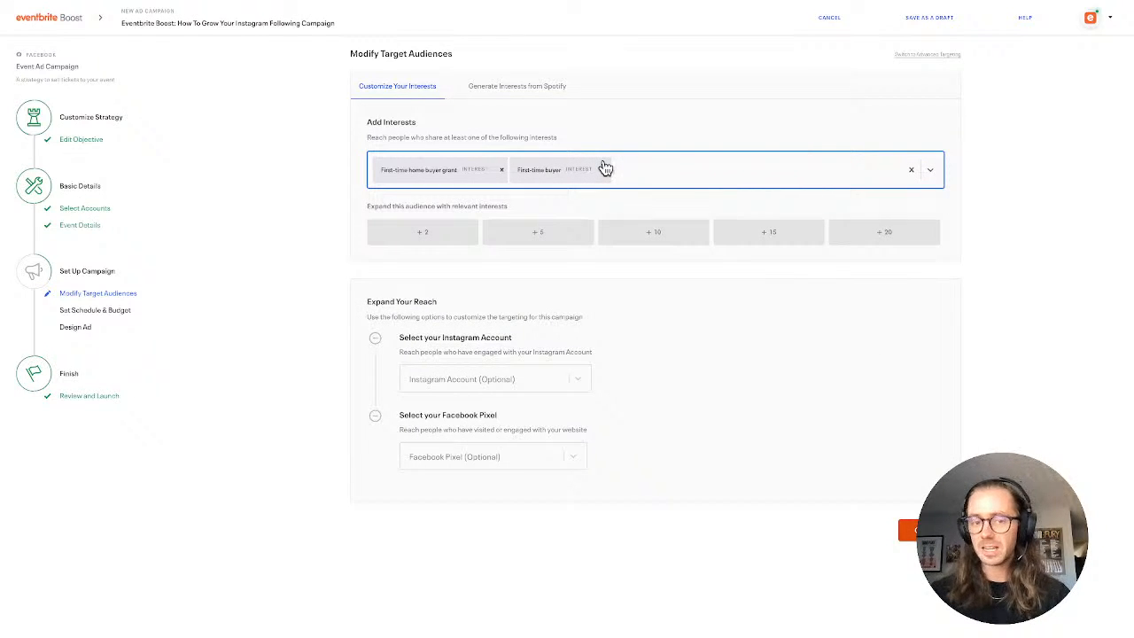
Add Real estate investing from the suggested interests and bring up further suggestions
click(710, 173)
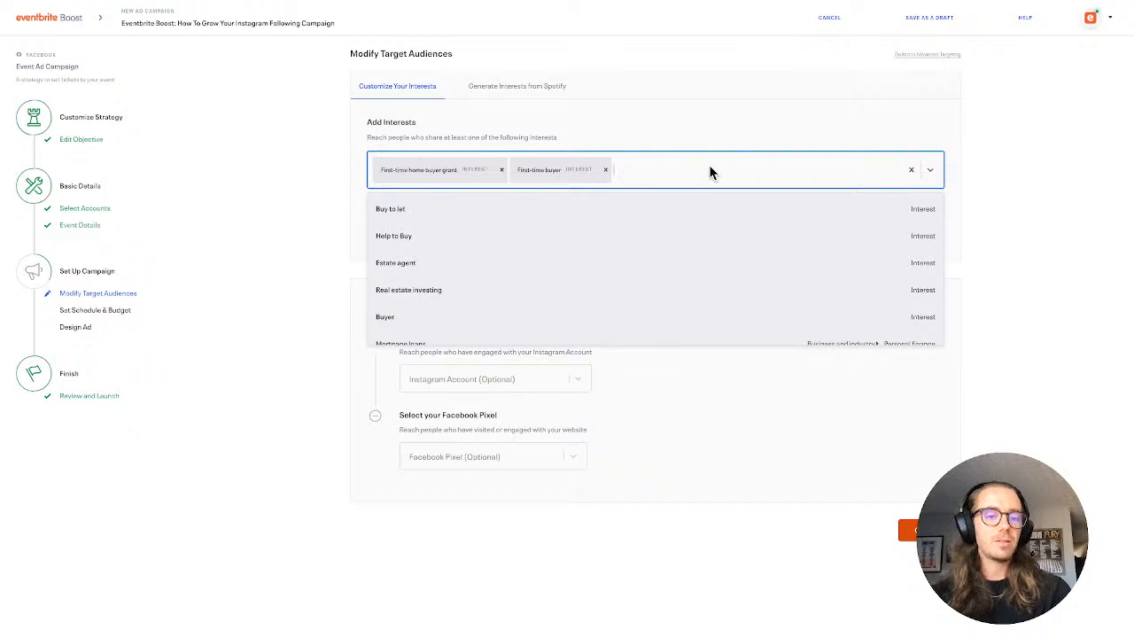
scroll(668, 254, down, 2)
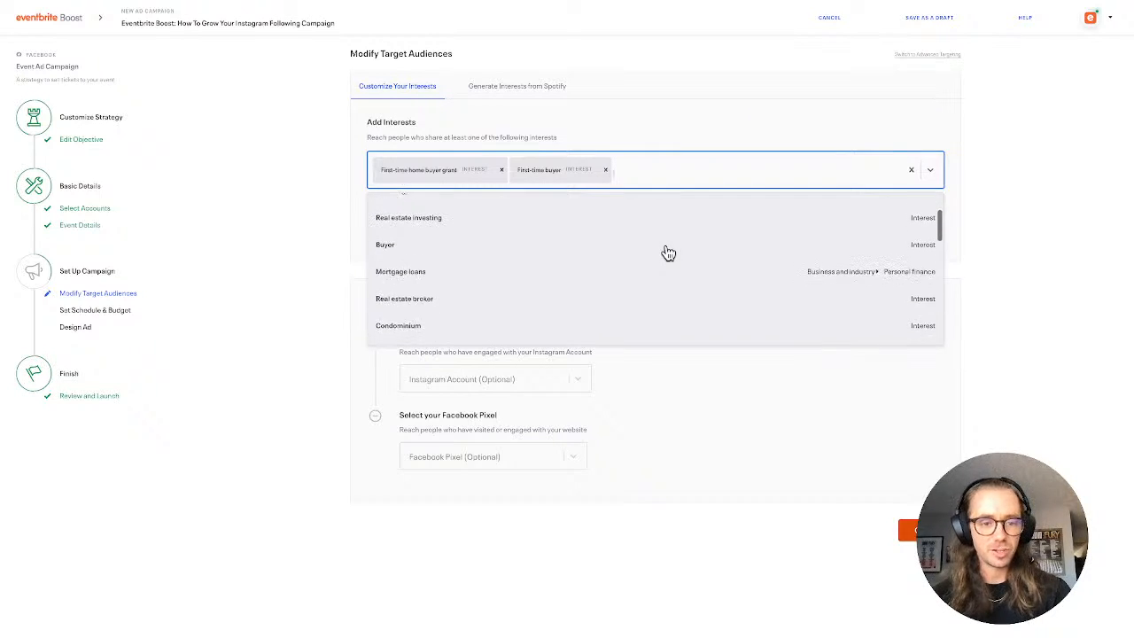
scroll(668, 253, up, 1)
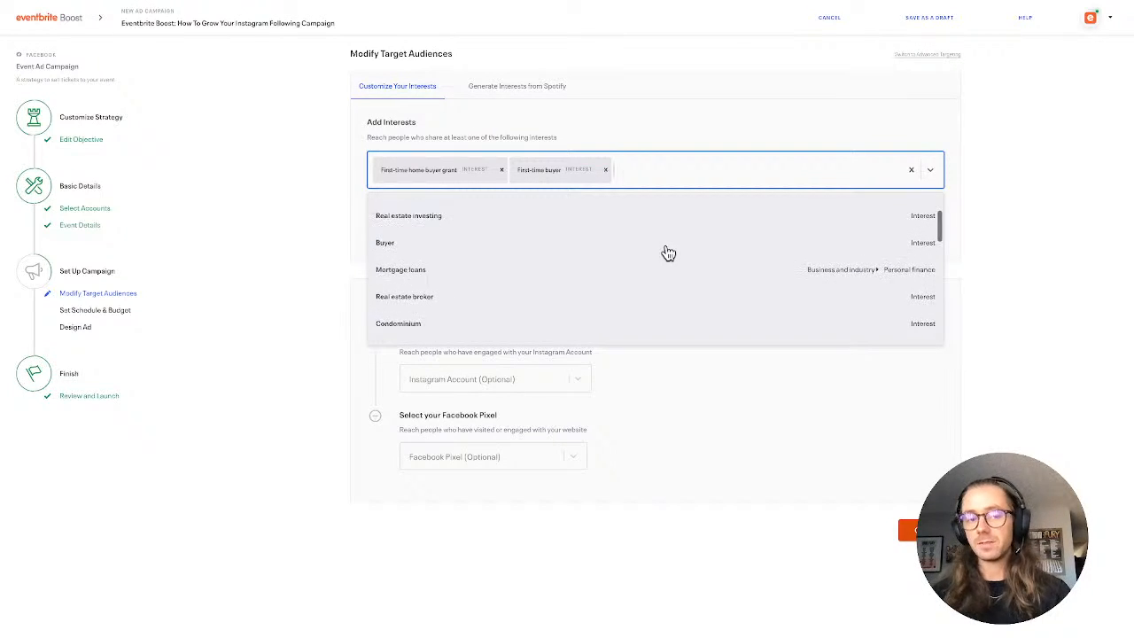
scroll(668, 253, up, 1)
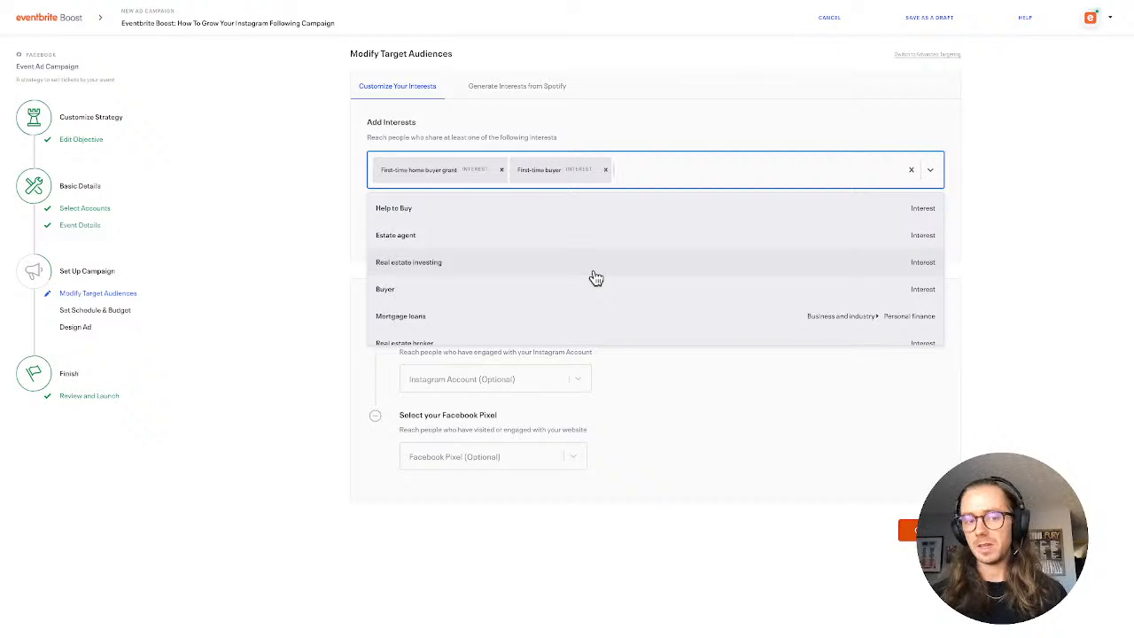
click(595, 275)
click(771, 177)
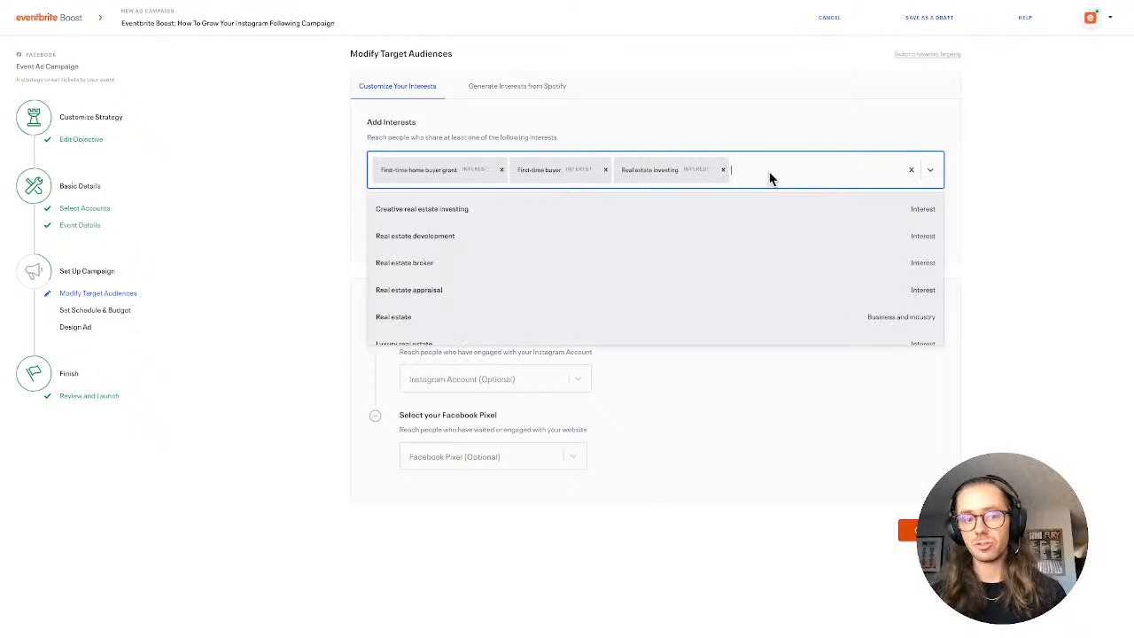
Look through the suggested real estate interests and clear all selected interests from the audience
scroll(626, 264, down, 2)
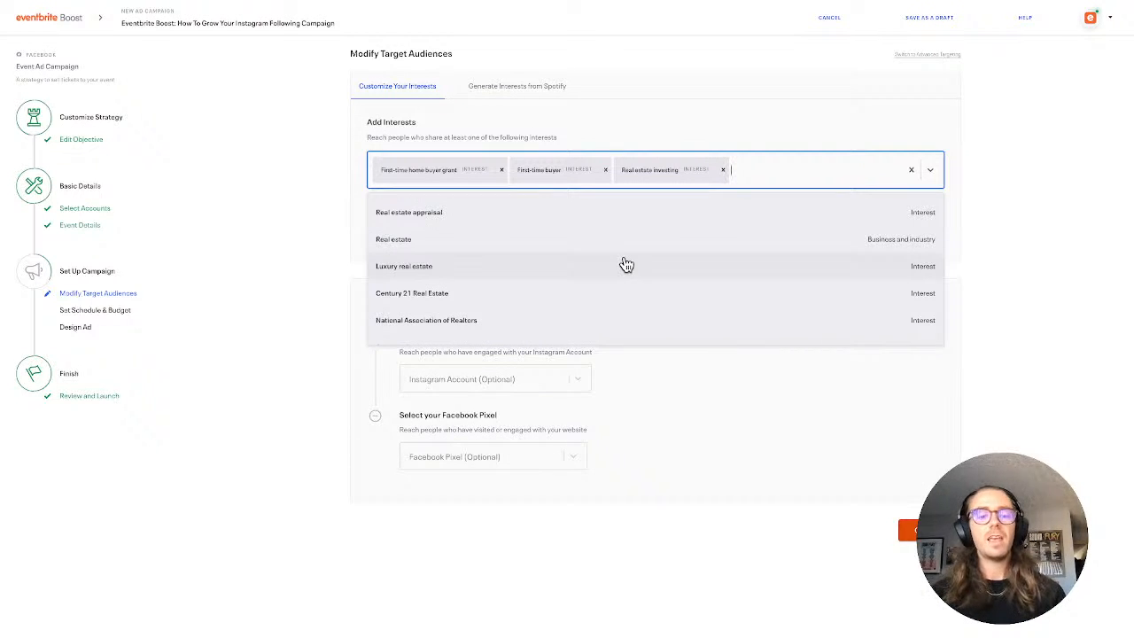
scroll(626, 264, down, 4)
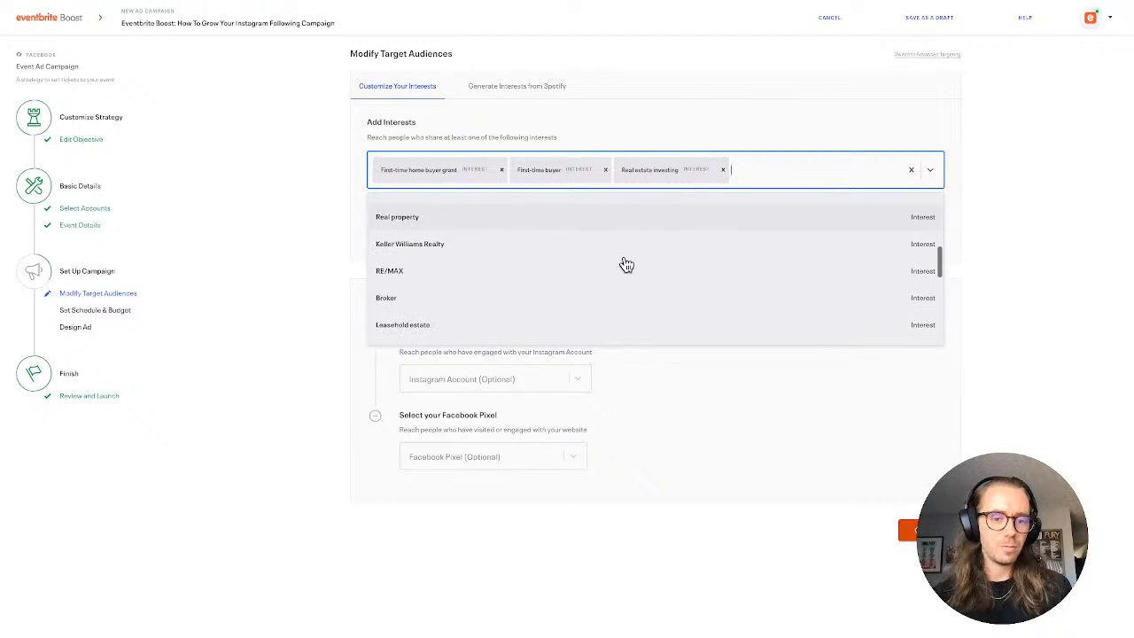
scroll(627, 264, down, 3)
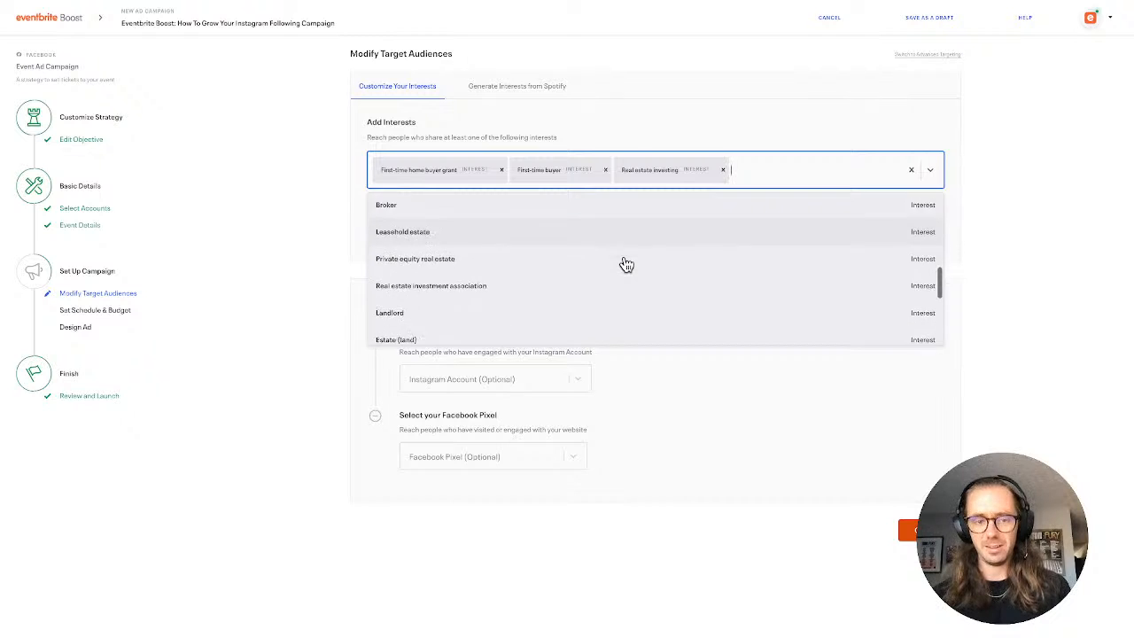
scroll(626, 264, up, 4)
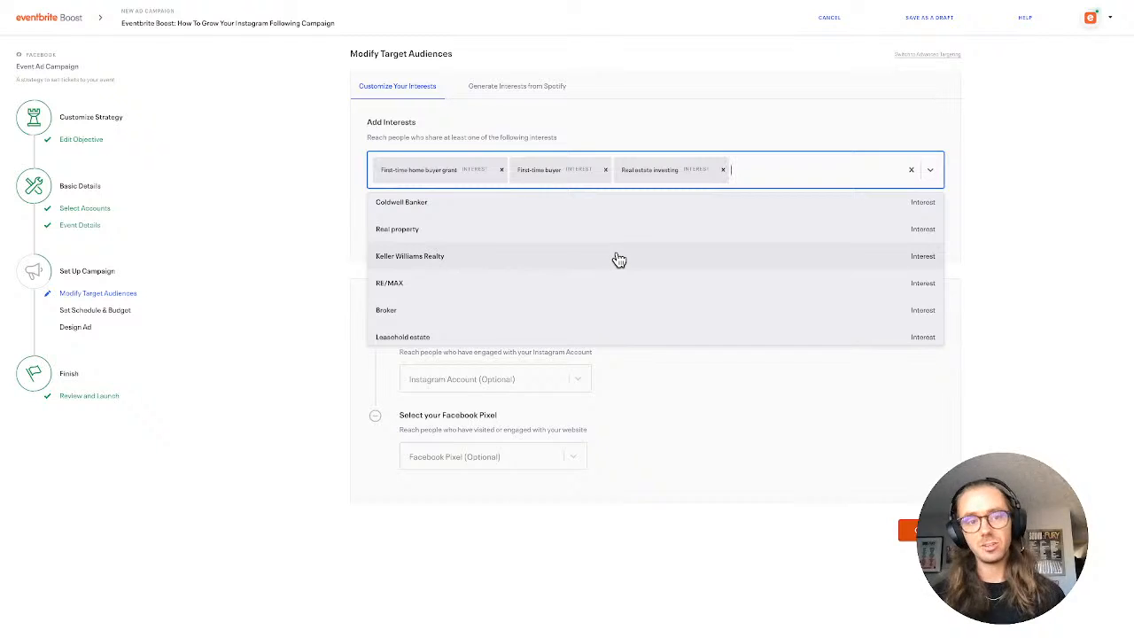
scroll(618, 259, down, 3)
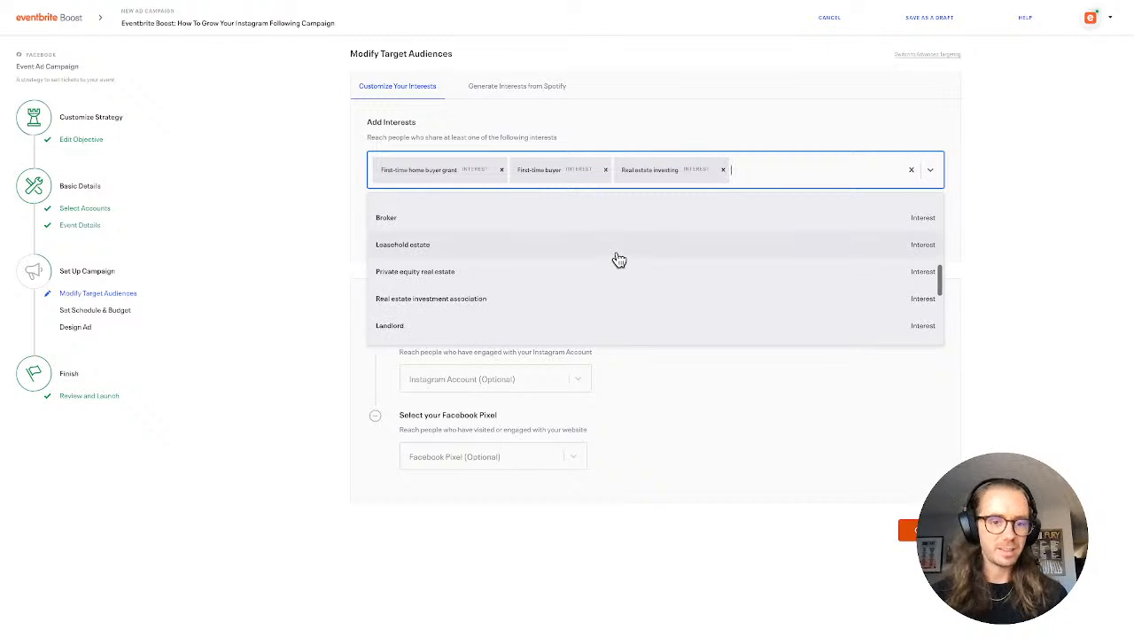
scroll(619, 259, down, 4)
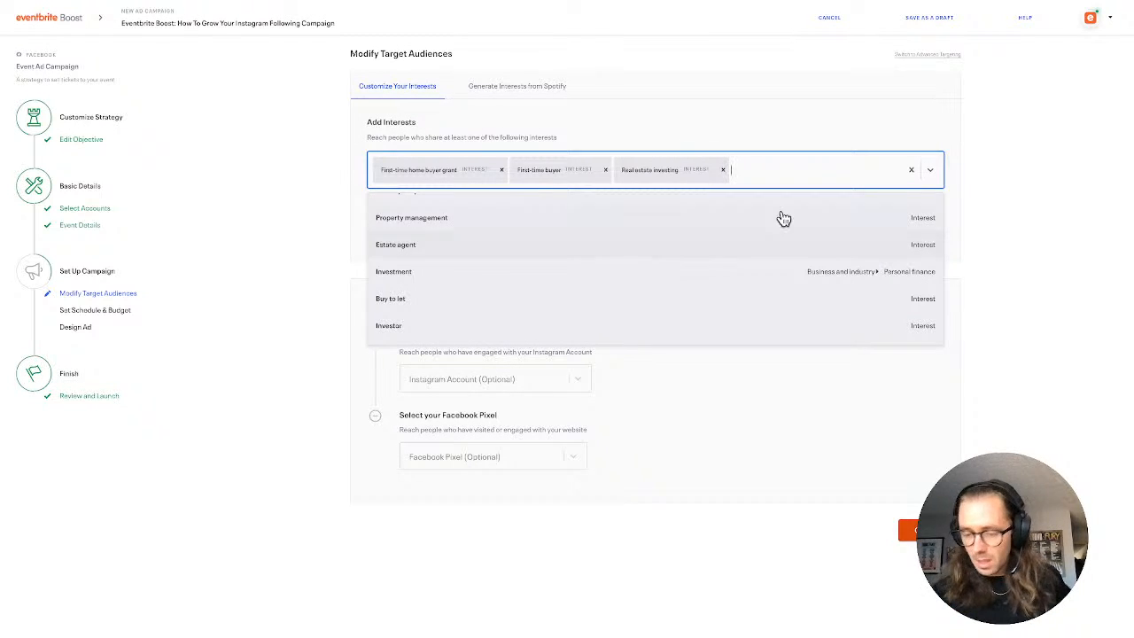
click(912, 172)
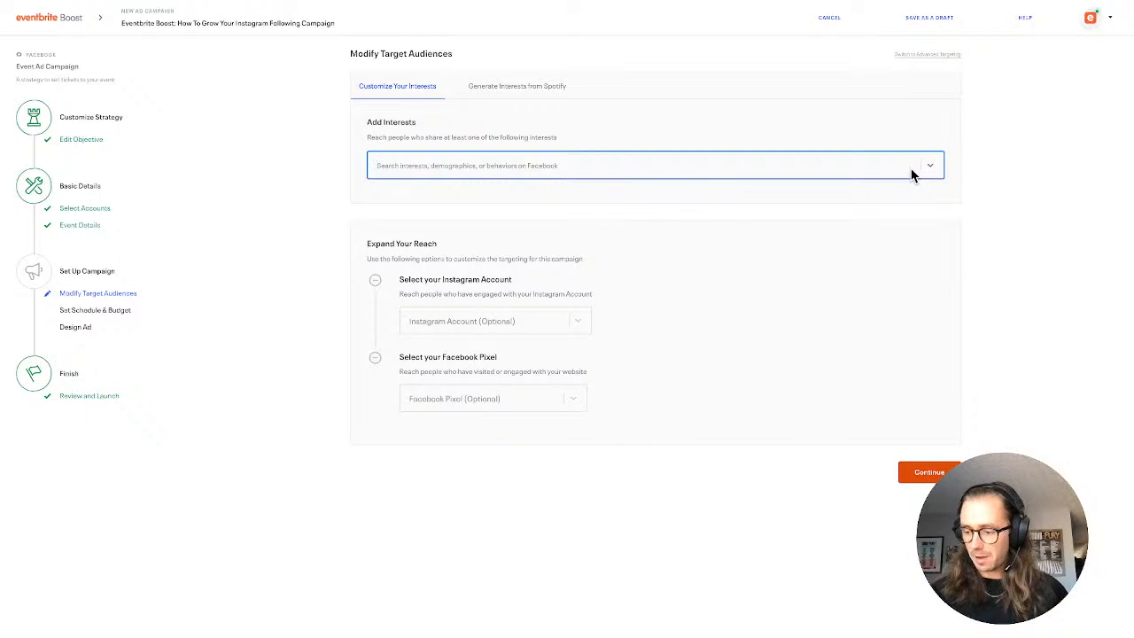
Search for Self Care and Retreat, adding the Self care and Retreat (spiritual) interests to the audience
text(S)
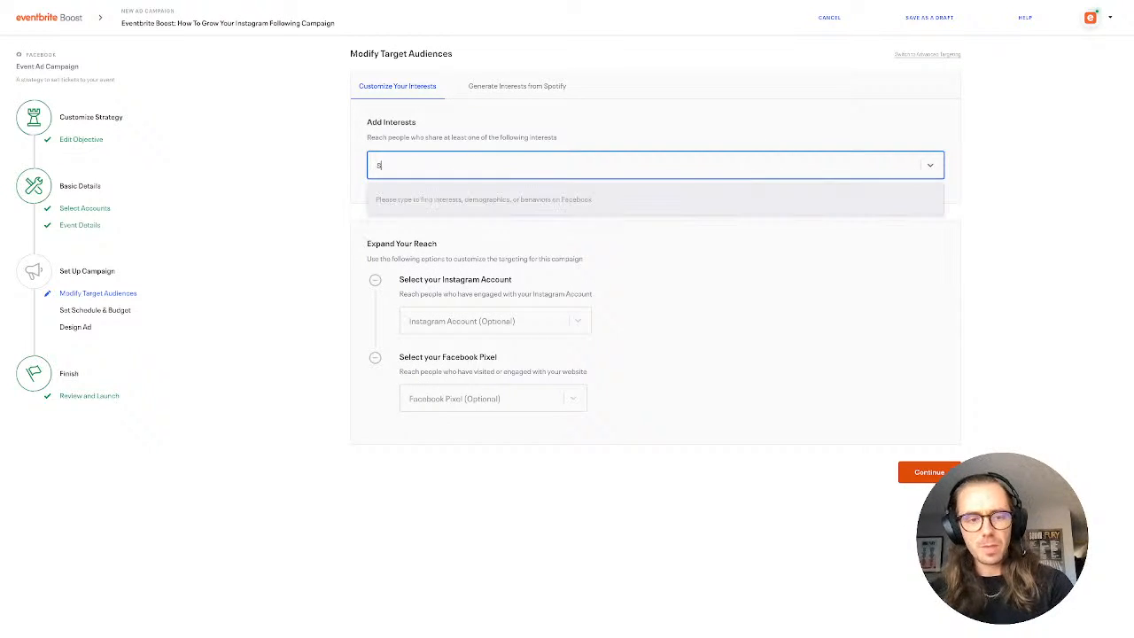
text(elf Care)
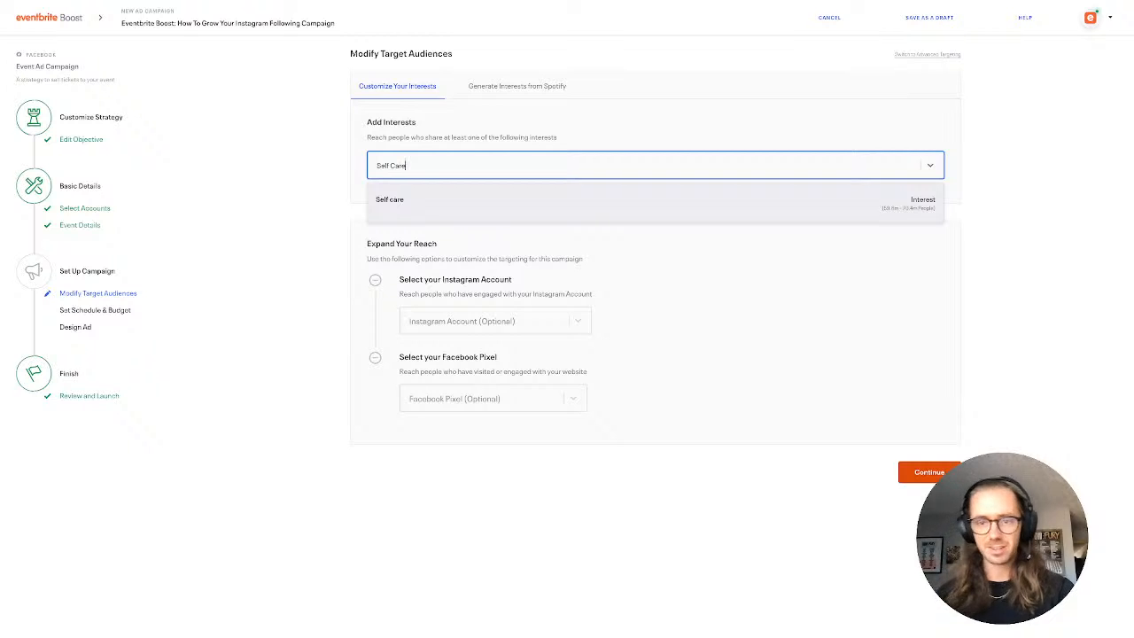
click(671, 203)
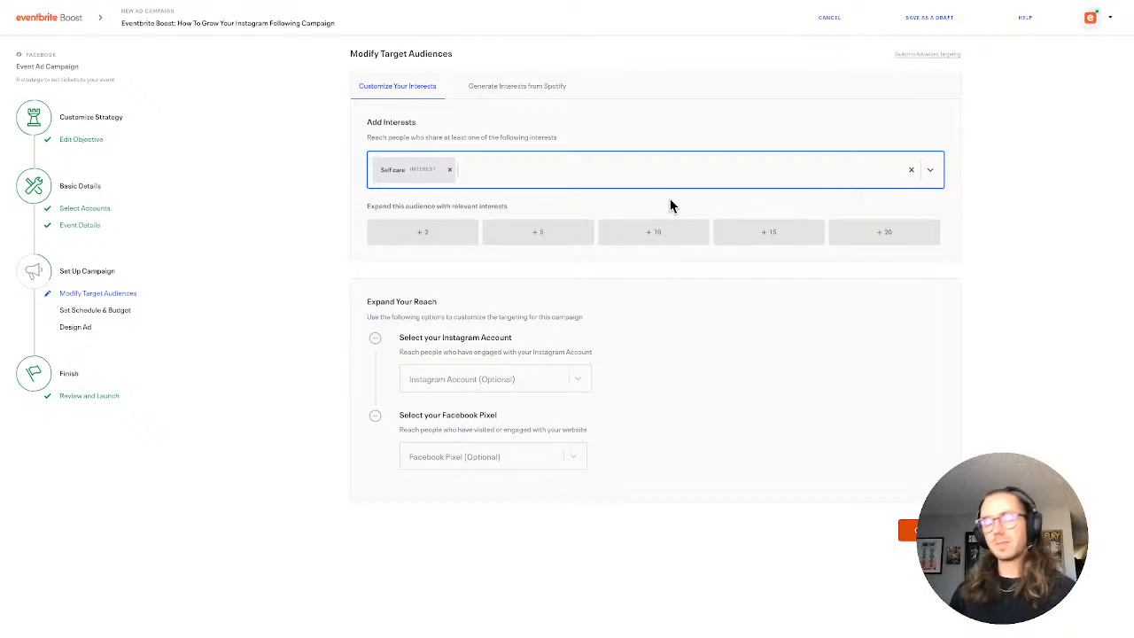
text(Retreat)
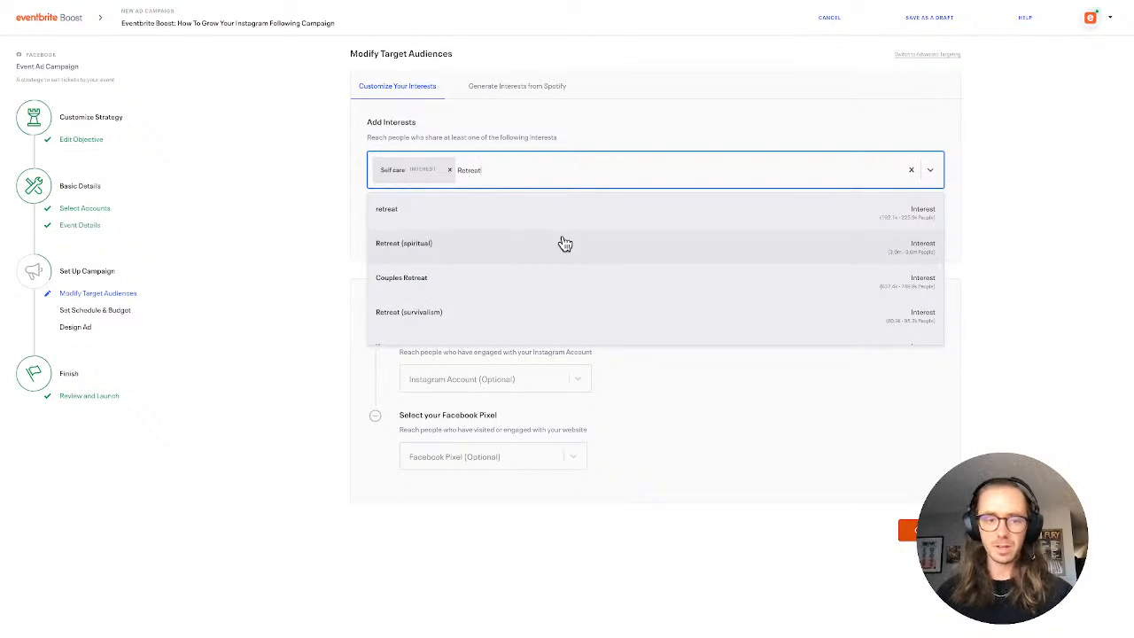
scroll(565, 243, down, 3)
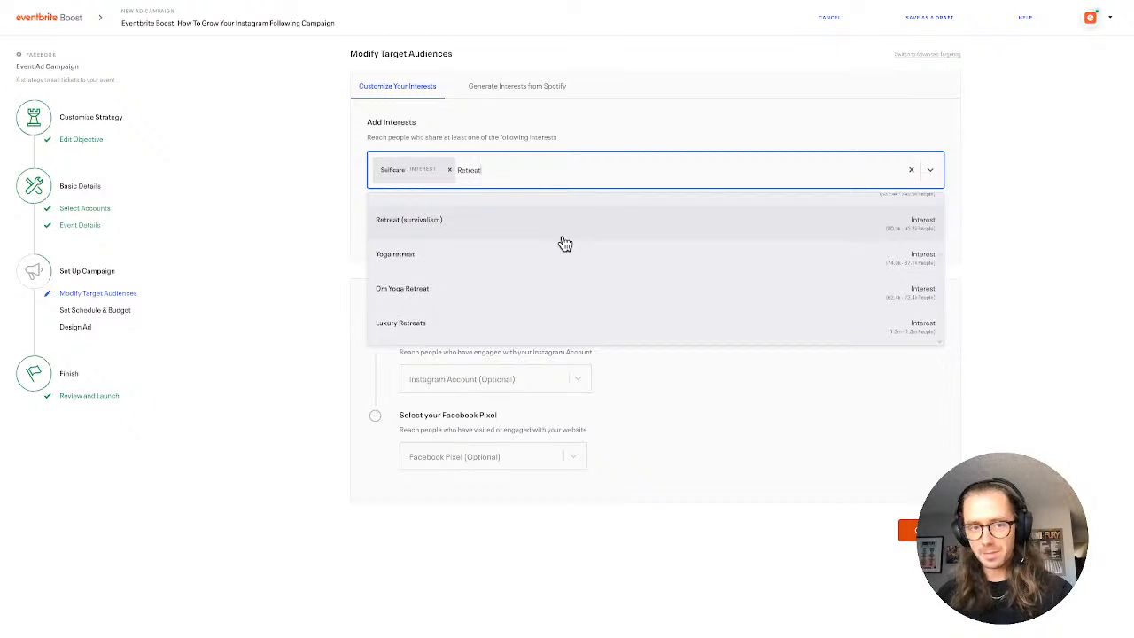
scroll(565, 243, up, 3)
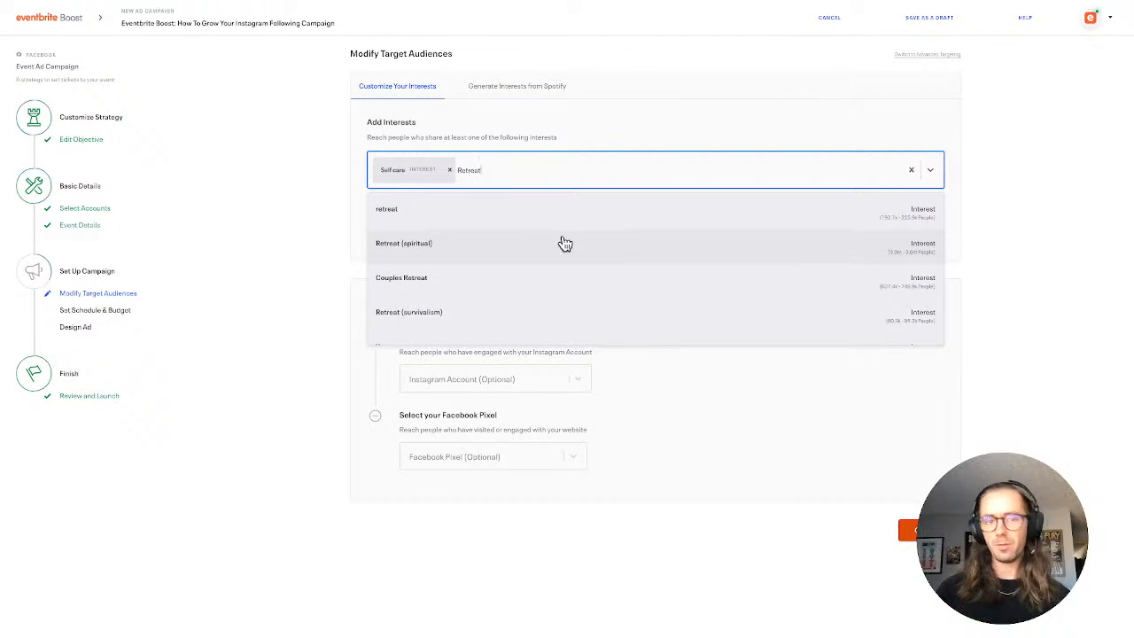
click(565, 243)
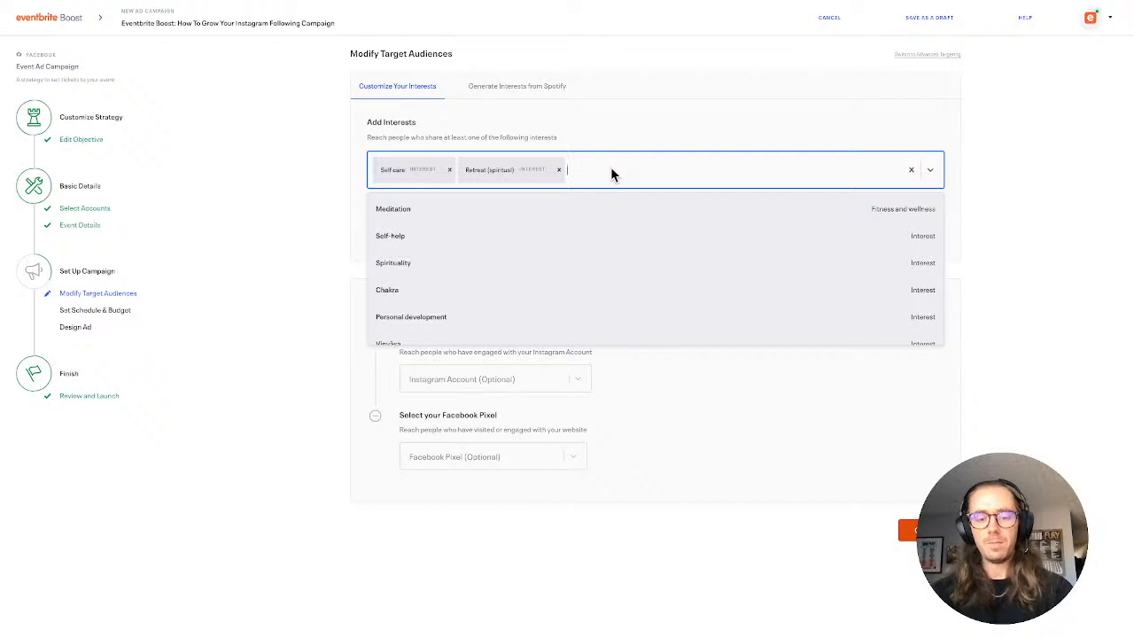
Search the interests for mindfullness and clear the search text
text(mindfu)
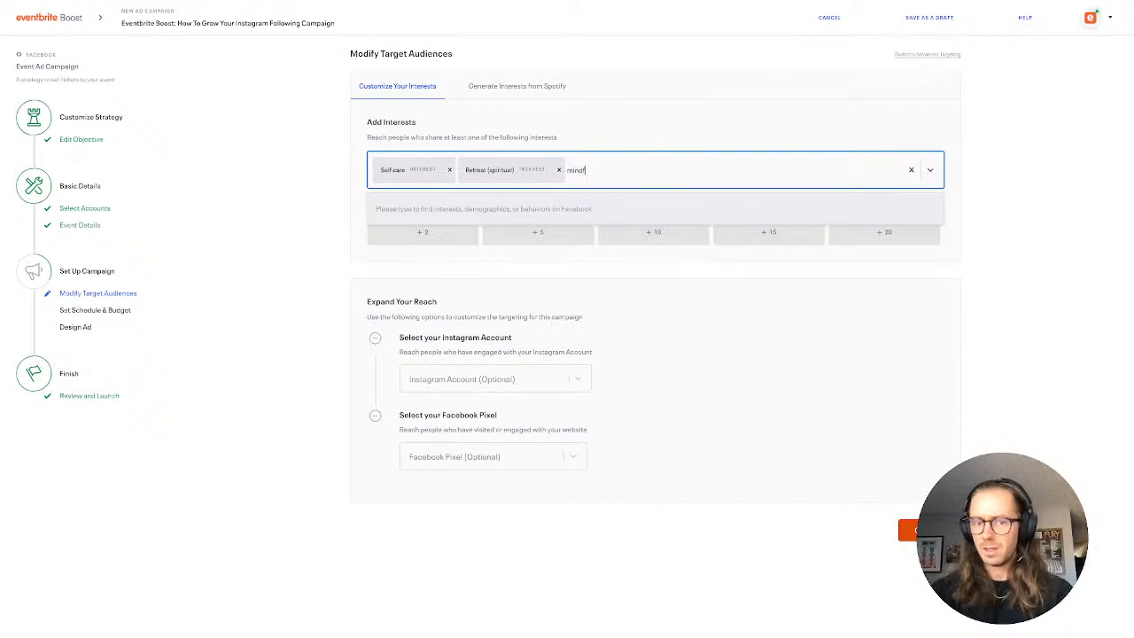
text(llness)
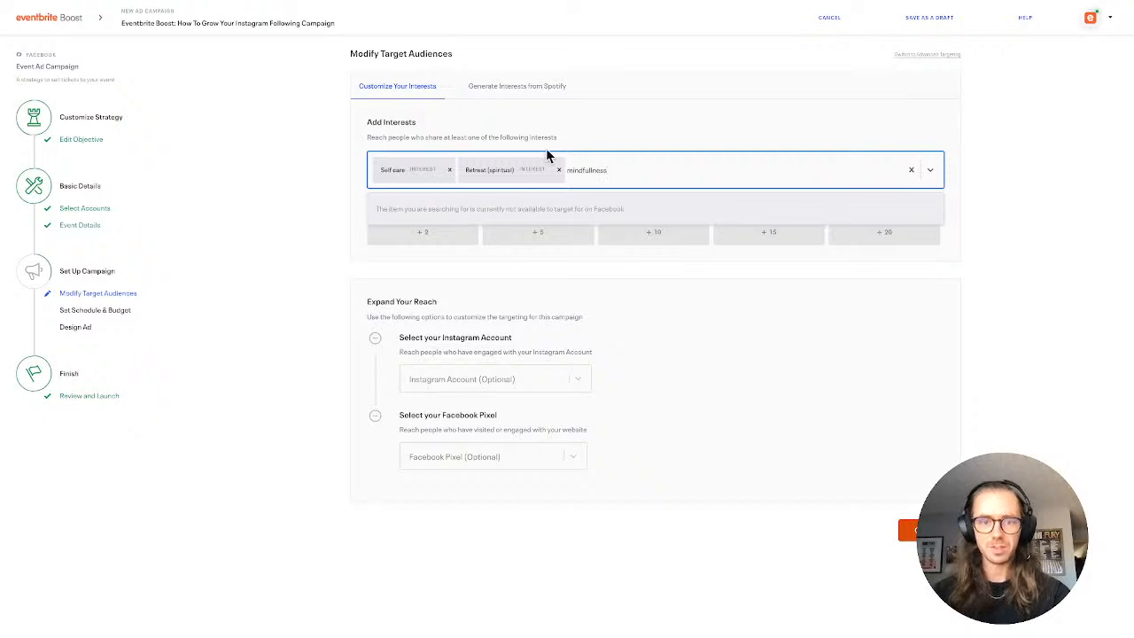
key(BackSpace)
key(BackSpace)
key(BackSpace)
key(BackSpace)
key(BackSpace)
key(BackSpace)
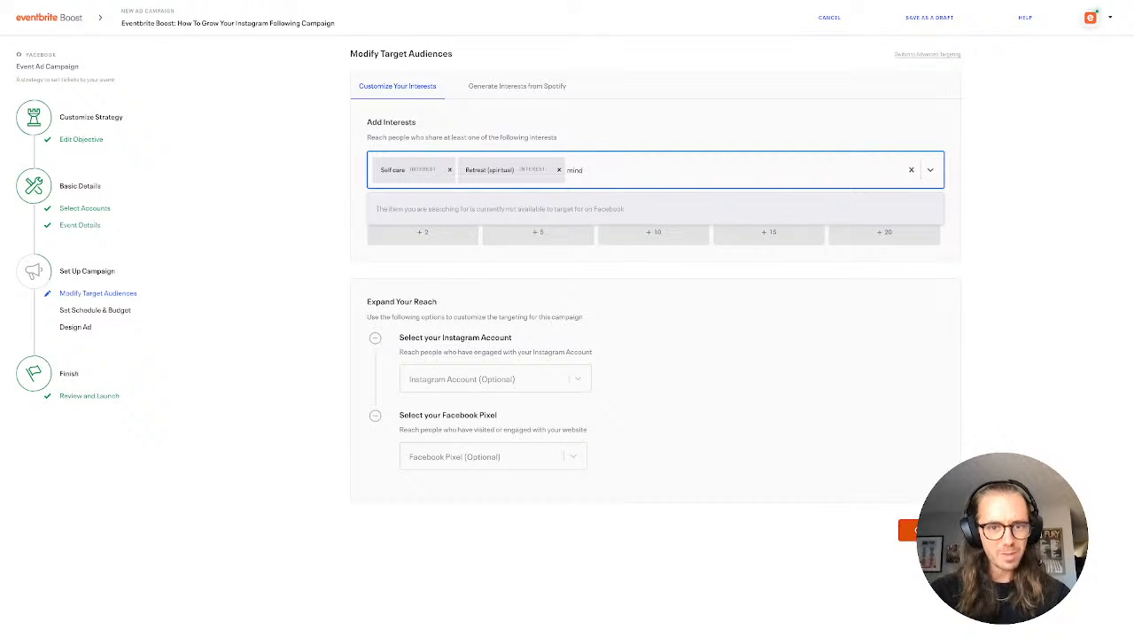
key(BackSpace)
key(BackSpace)
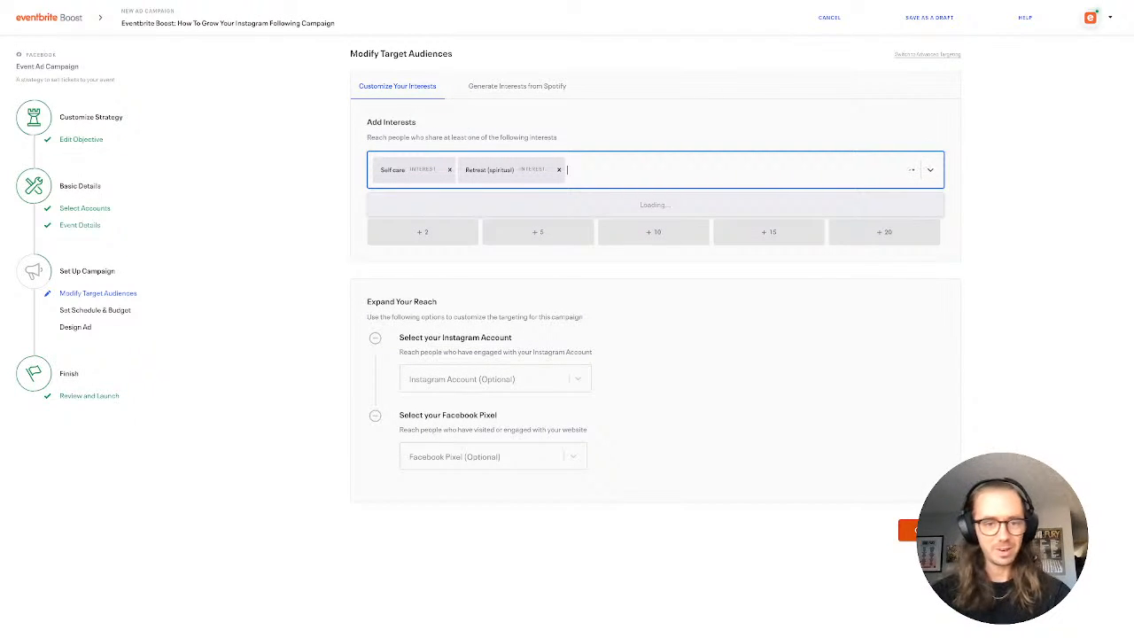
Search the interests for Health and add Health & wellness to the audience
text(Health)
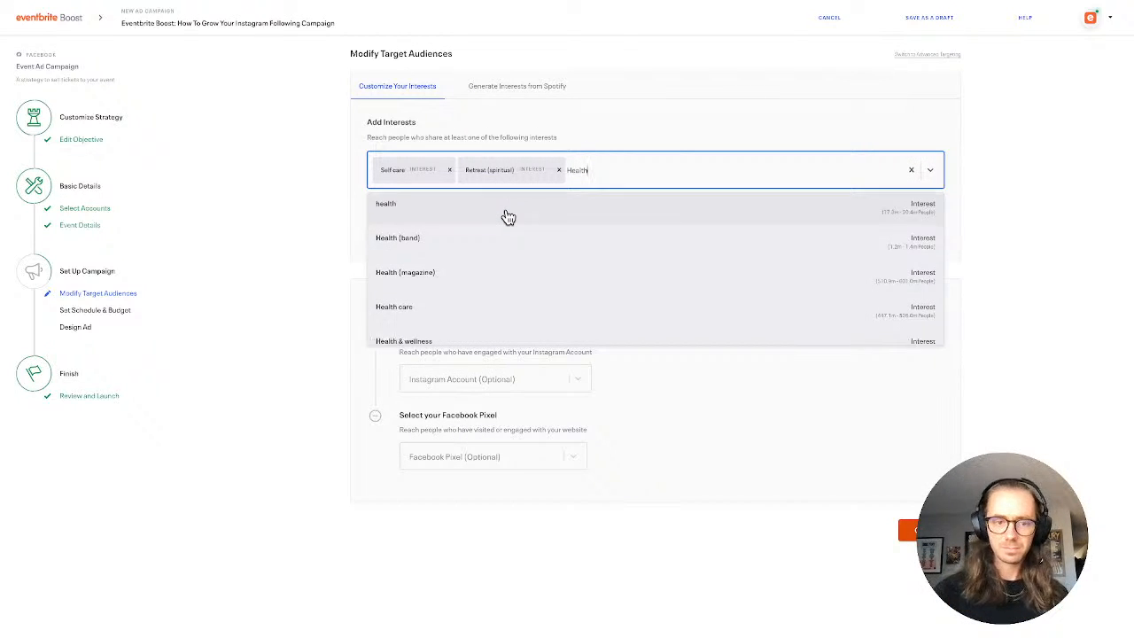
scroll(505, 216, down, 3)
click(497, 232)
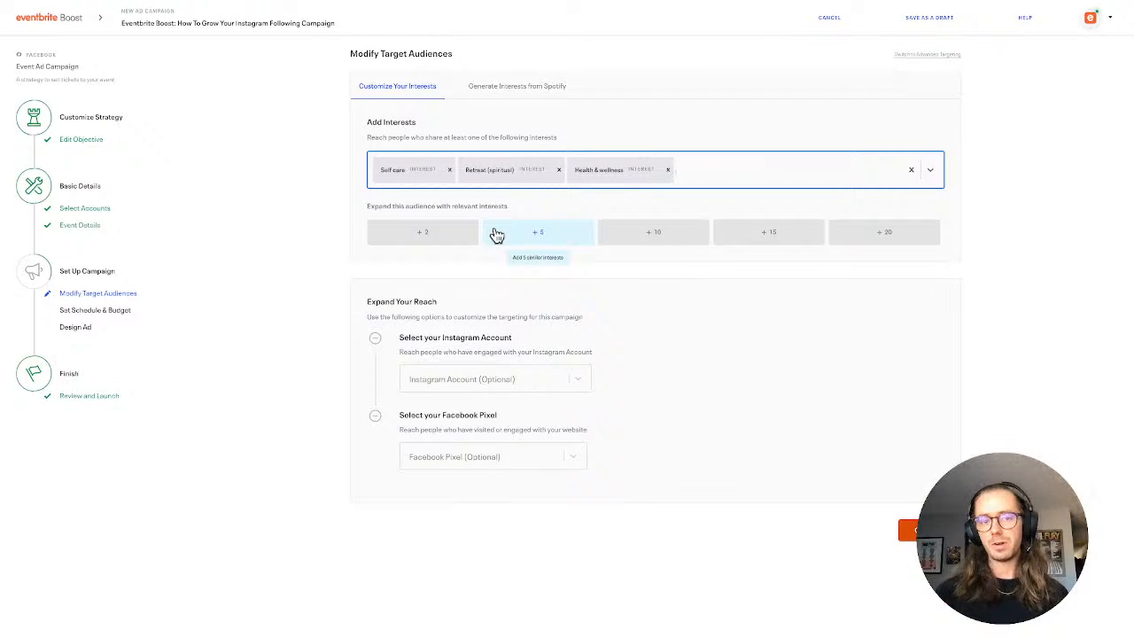
Look through the suggested interests and add Personal development to the audience
click(741, 180)
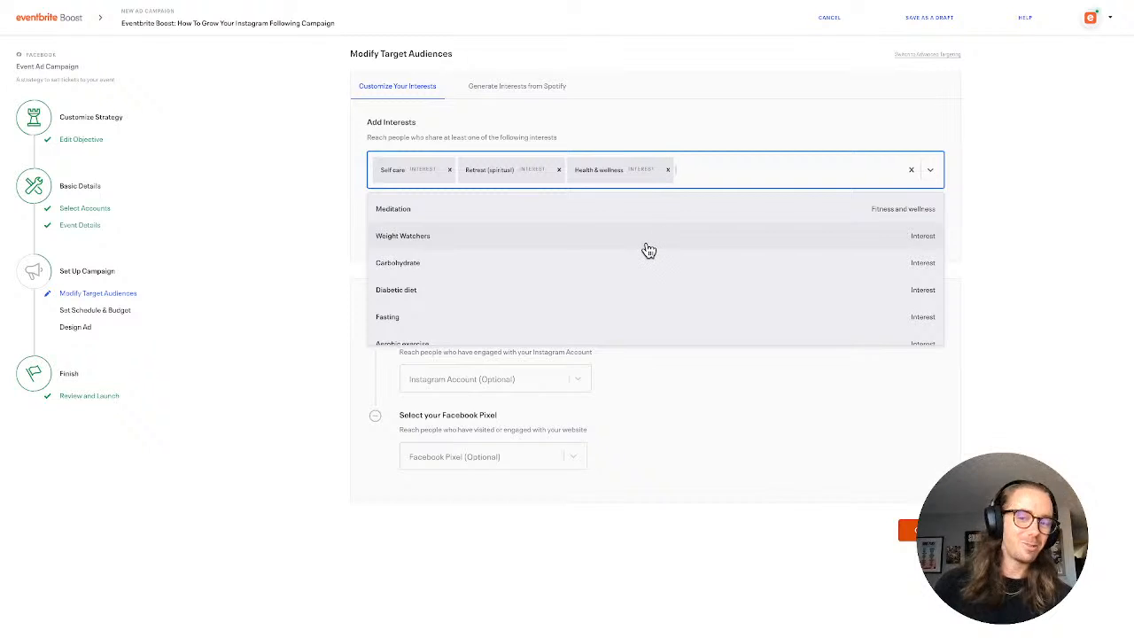
scroll(648, 250, down, 4)
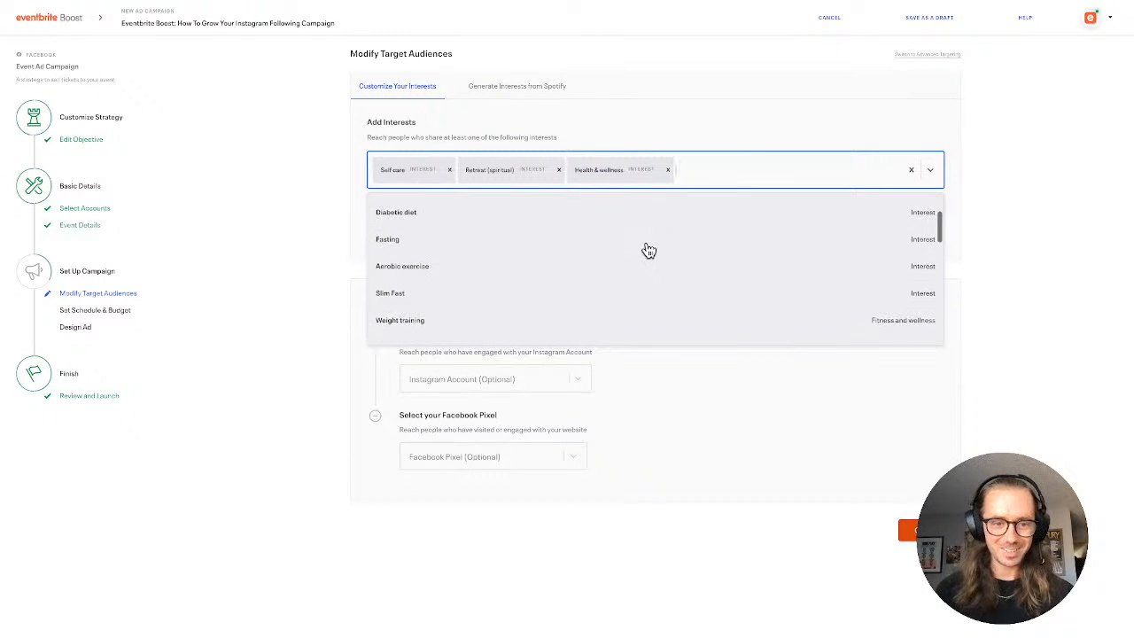
scroll(648, 251, down, 3)
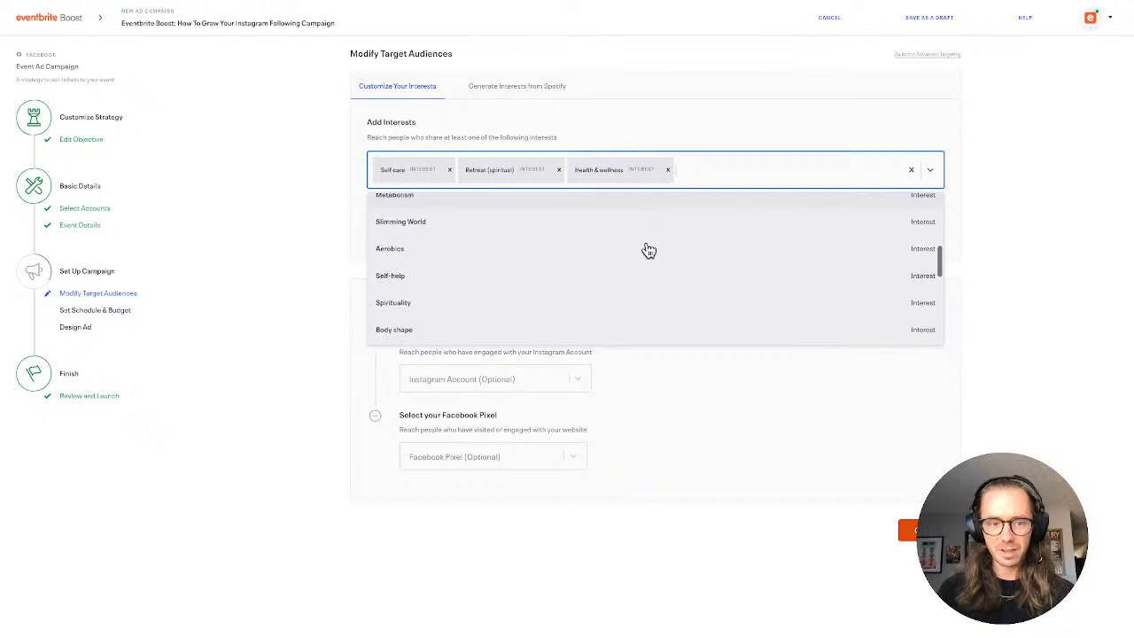
scroll(648, 250, down, 2)
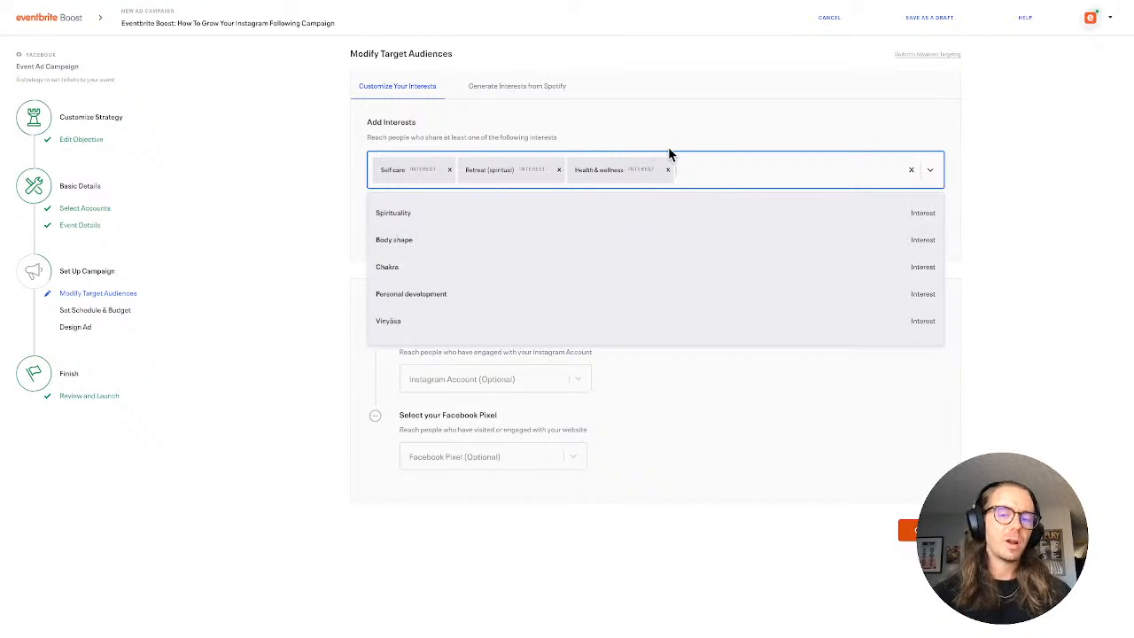
click(682, 298)
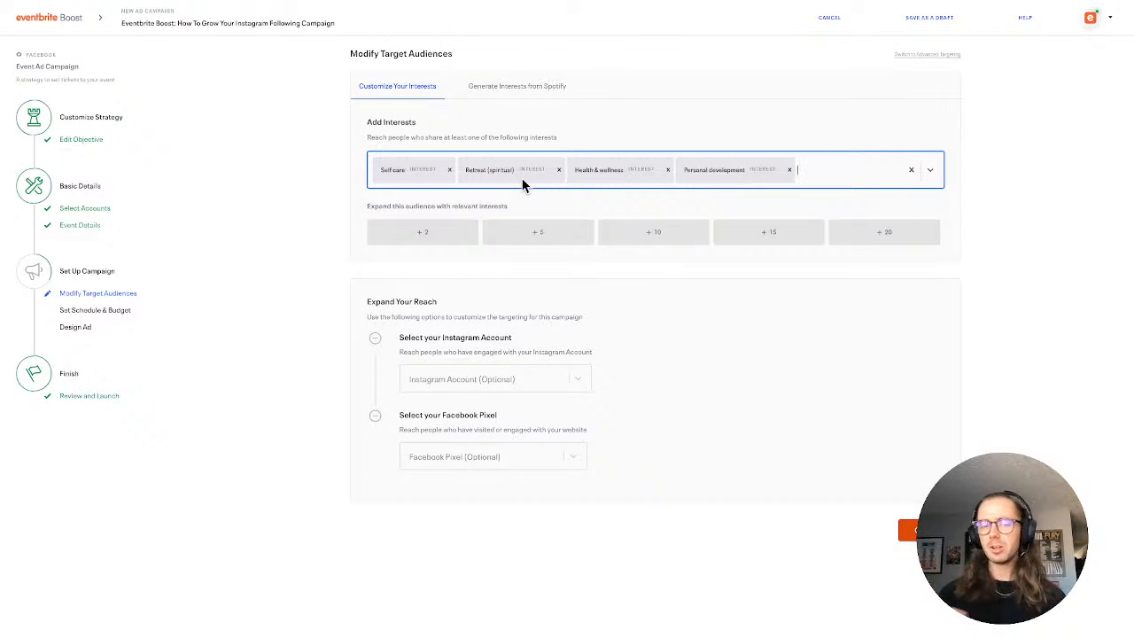
Add Self-help from the suggested interests and close the suggestions
click(846, 173)
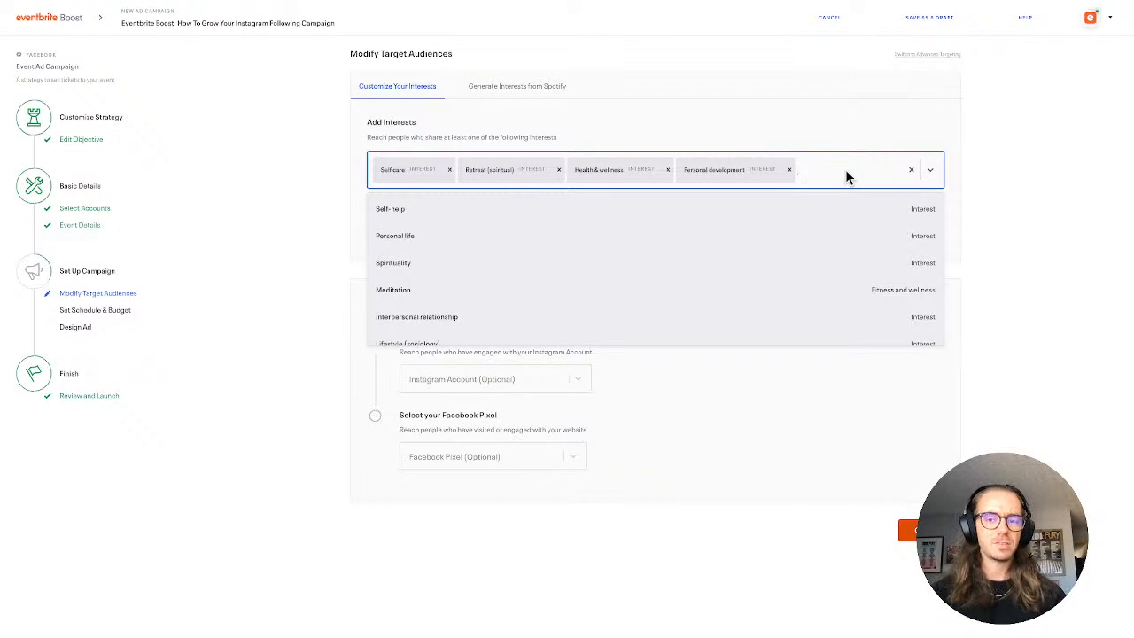
click(845, 172)
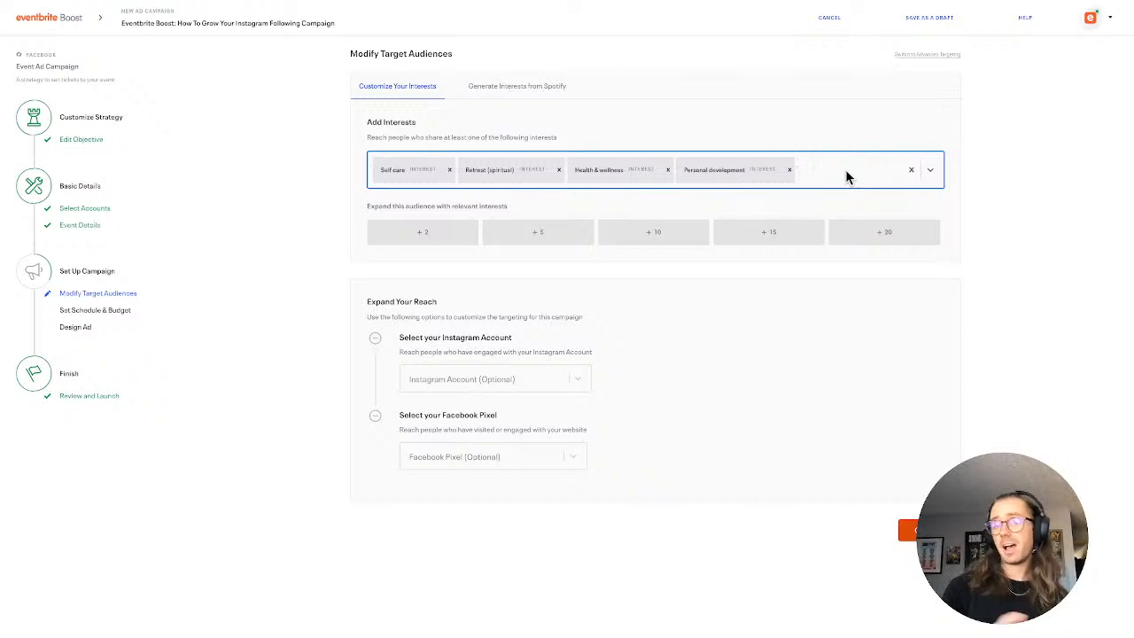
click(844, 175)
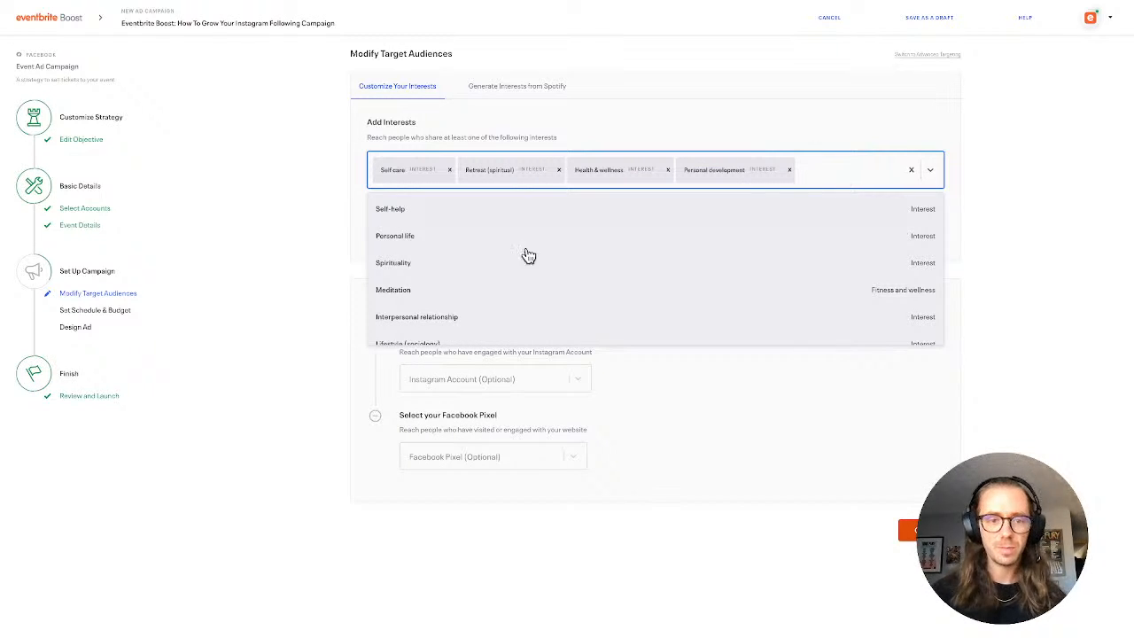
click(488, 220)
click(264, 266)
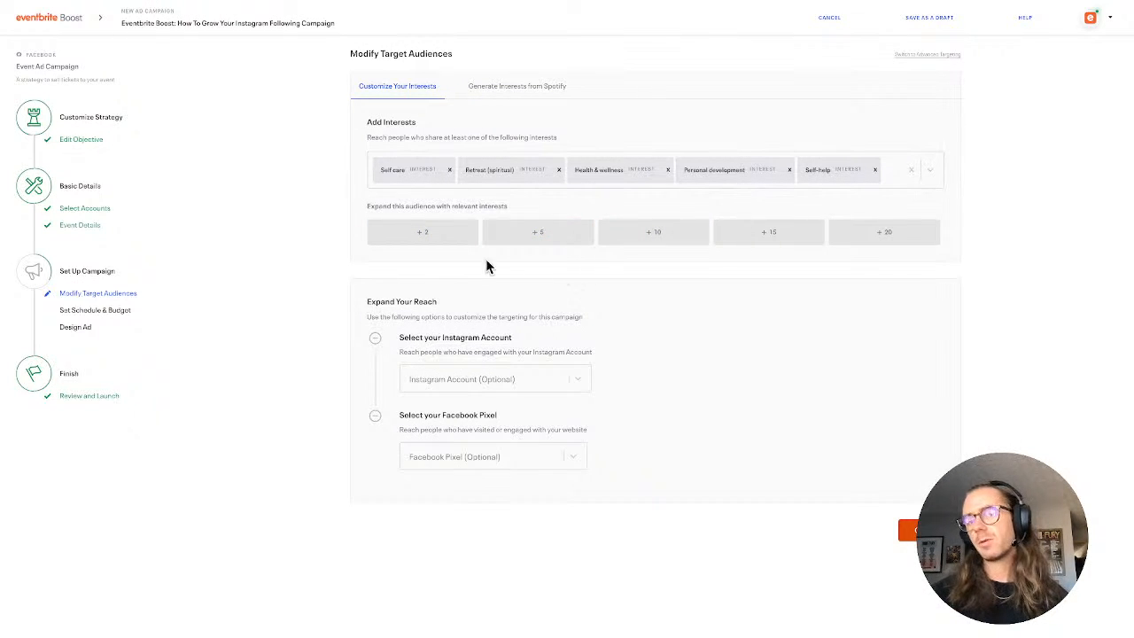
Expand the audience with 5 similar interests and look through the further suggestions
click(929, 173)
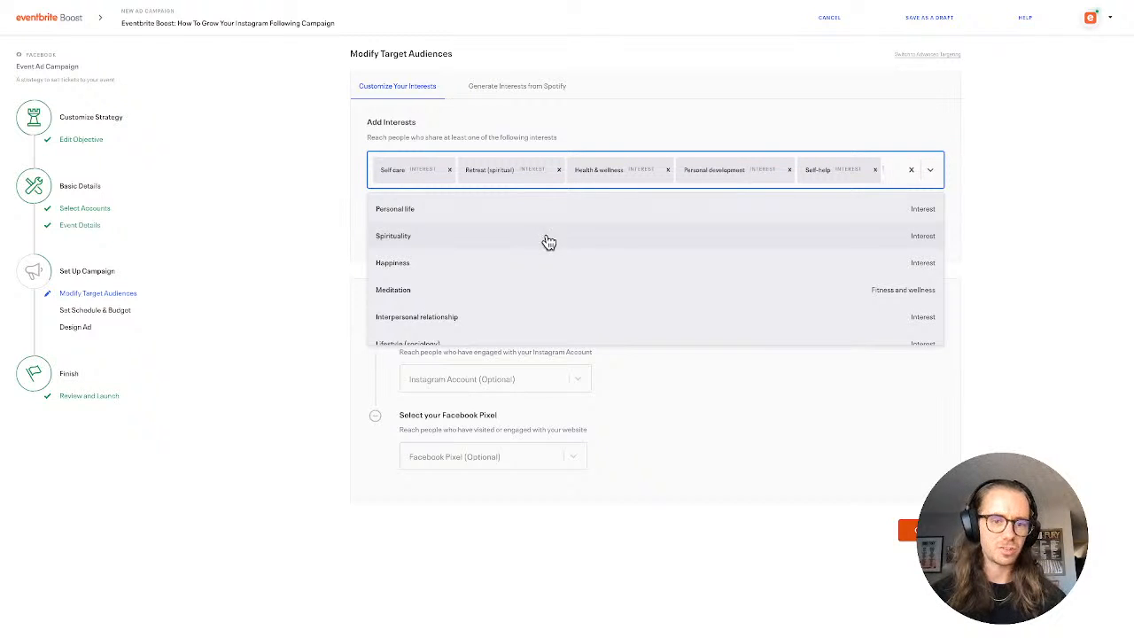
scroll(553, 264, down, 2)
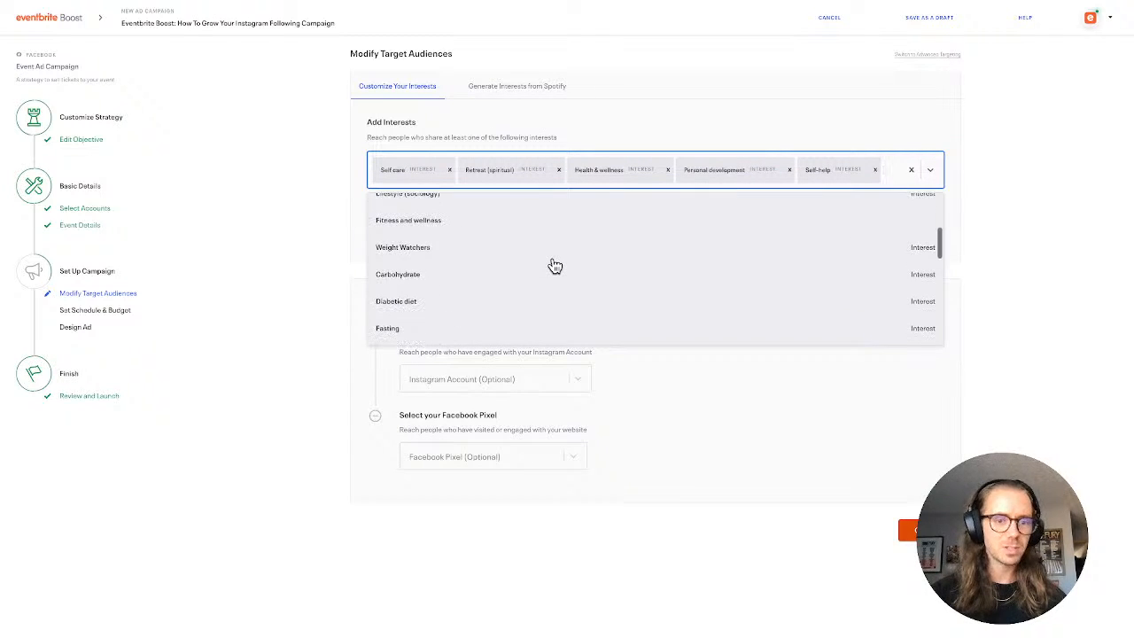
click(282, 279)
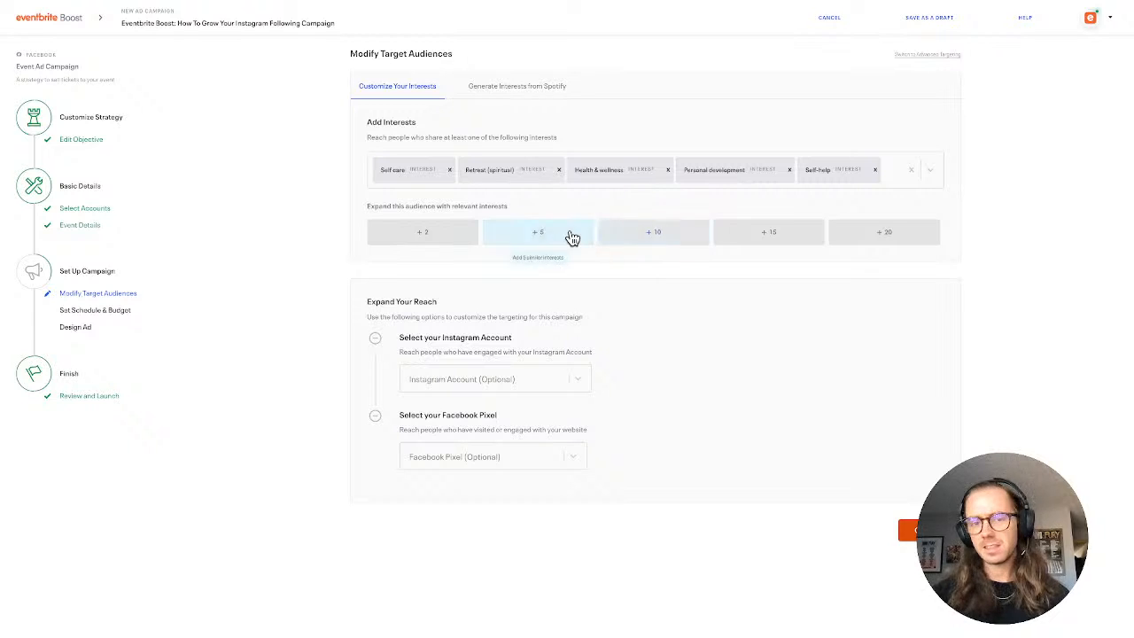
click(571, 237)
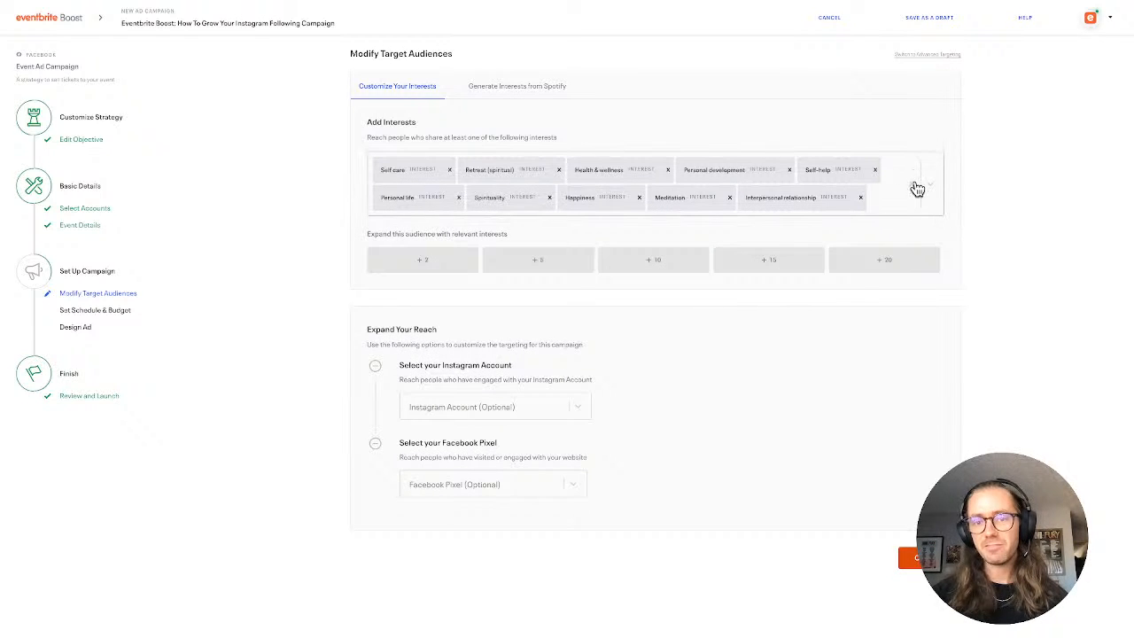
click(893, 206)
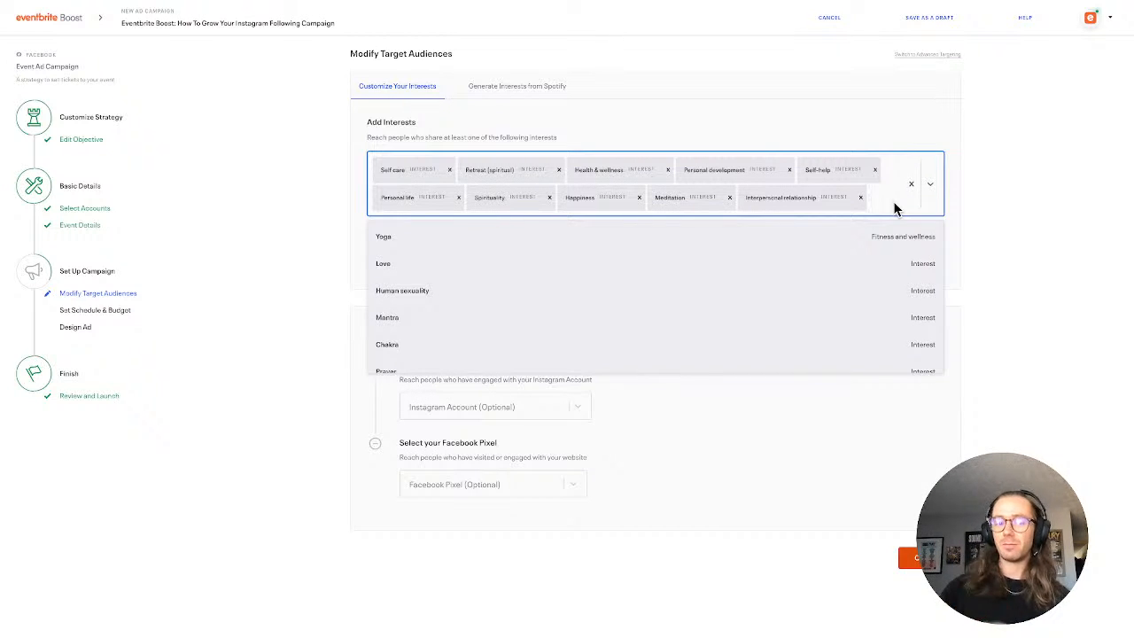
scroll(817, 351, down, 5)
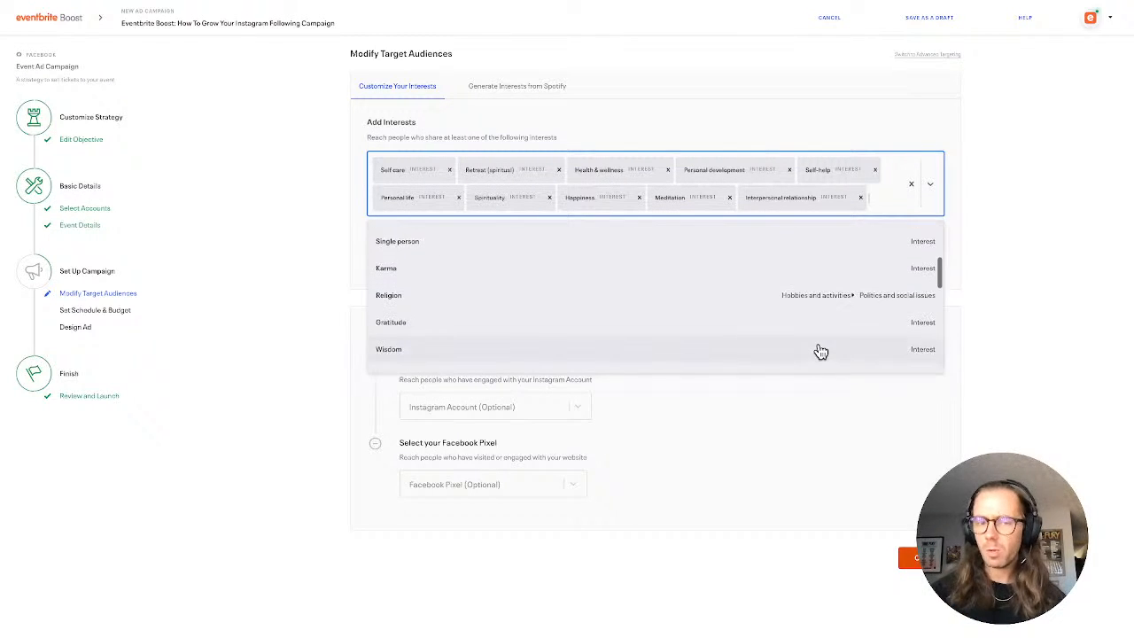
scroll(818, 351, down, 1)
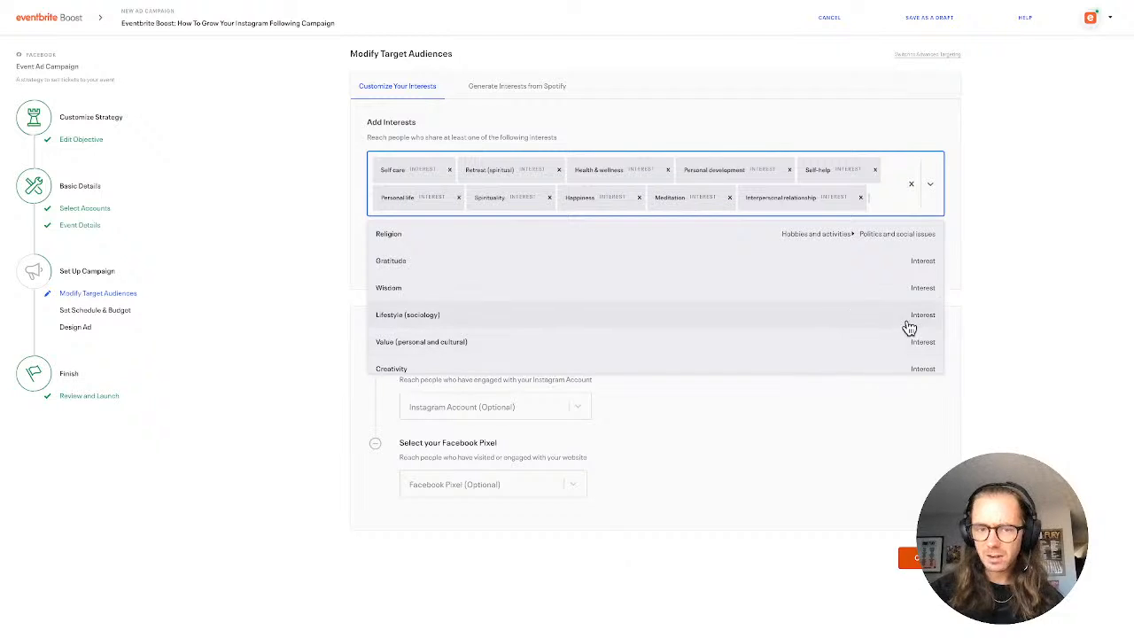
click(1004, 298)
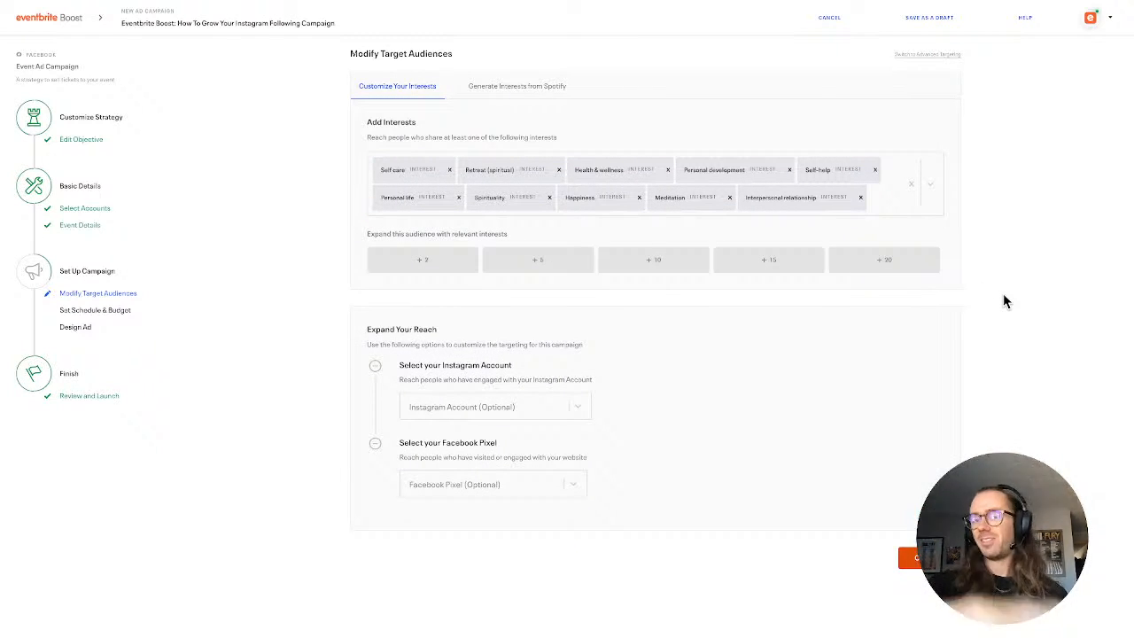
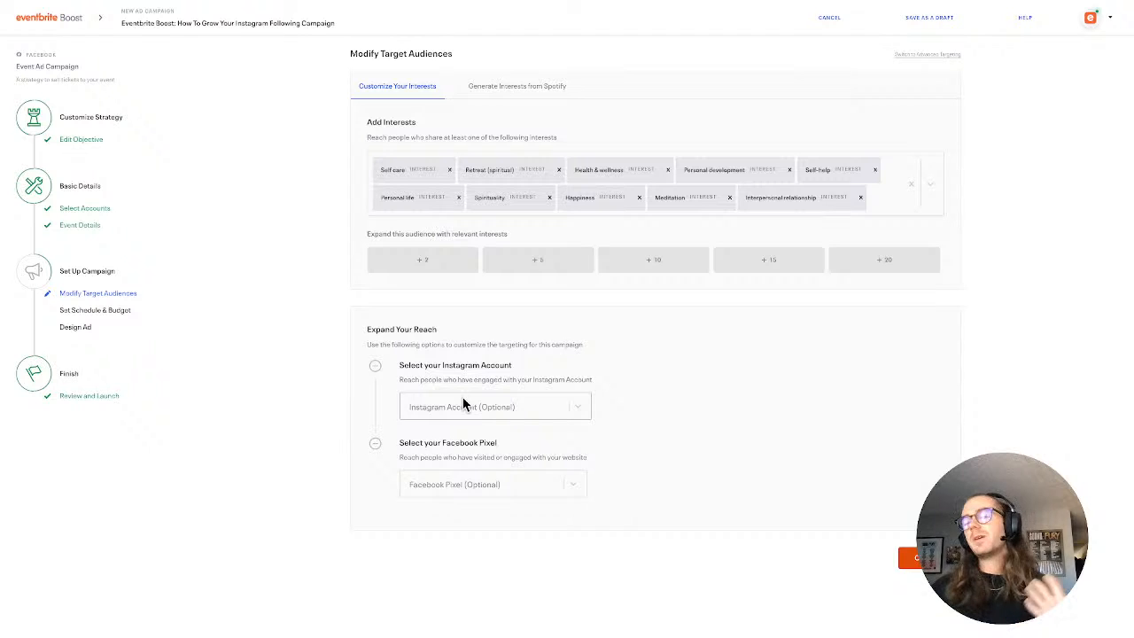
Check the Instagram account options under Expand Your Reach and select Eventbrite as the campaign's Facebook pixel
click(462, 404)
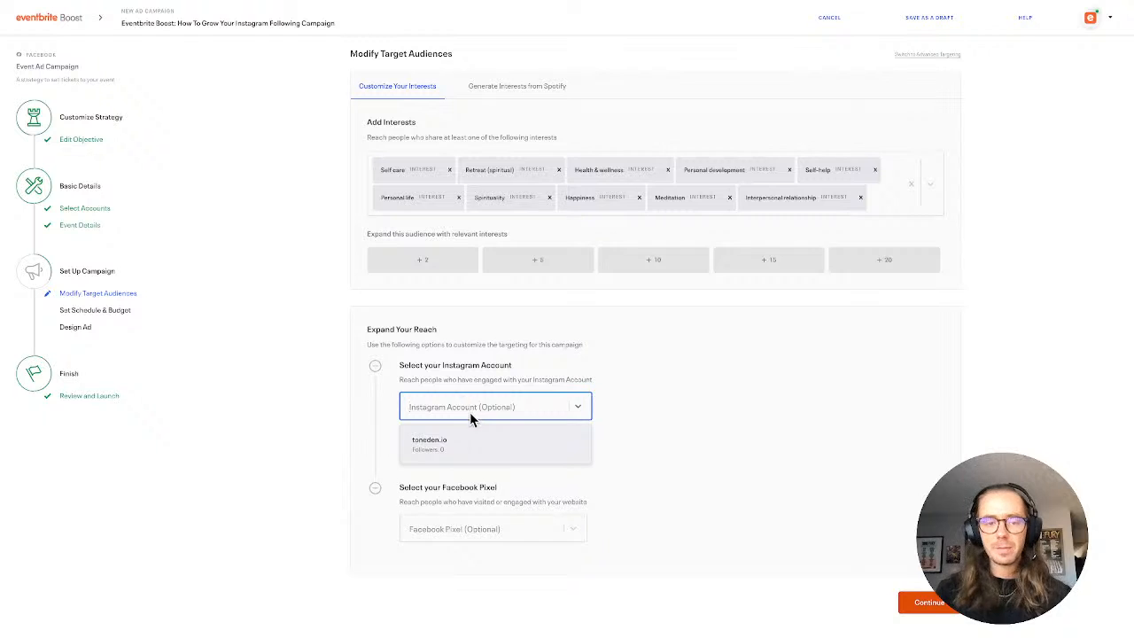
click(469, 415)
click(470, 415)
click(470, 413)
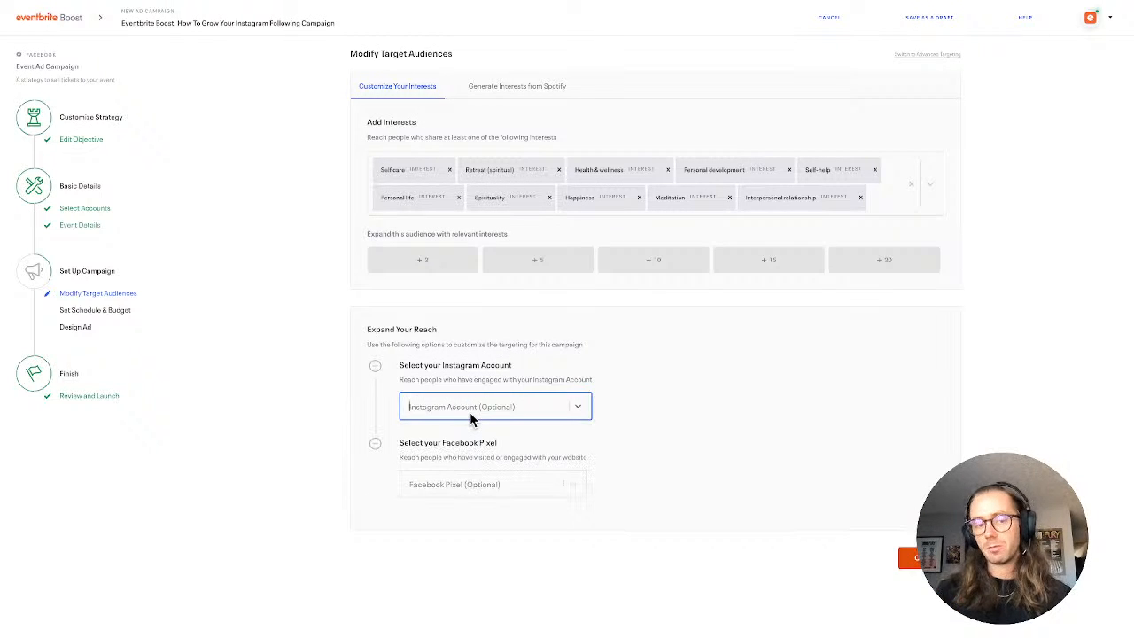
click(487, 494)
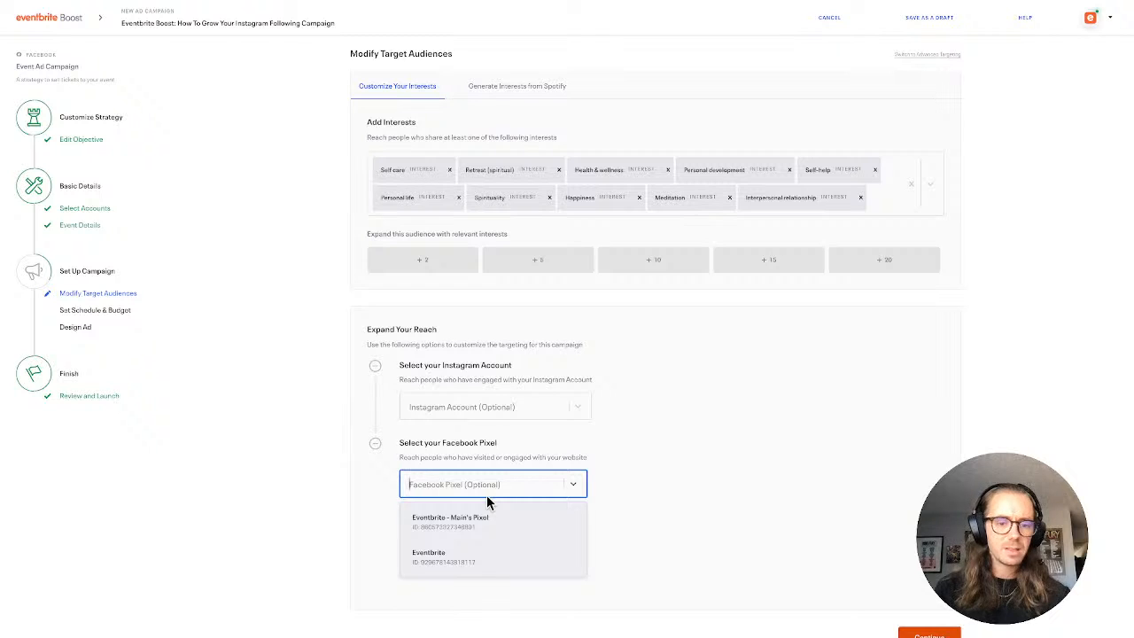
click(519, 563)
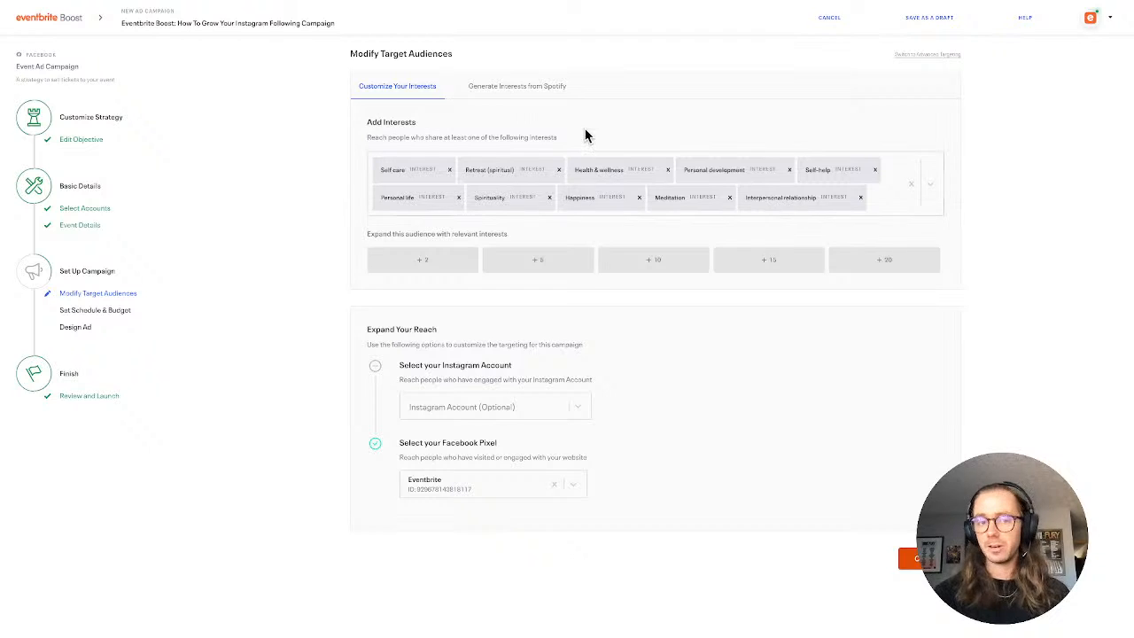
Generate the target interests from Spotify with The Beatles as the selected artist
click(549, 92)
click(913, 262)
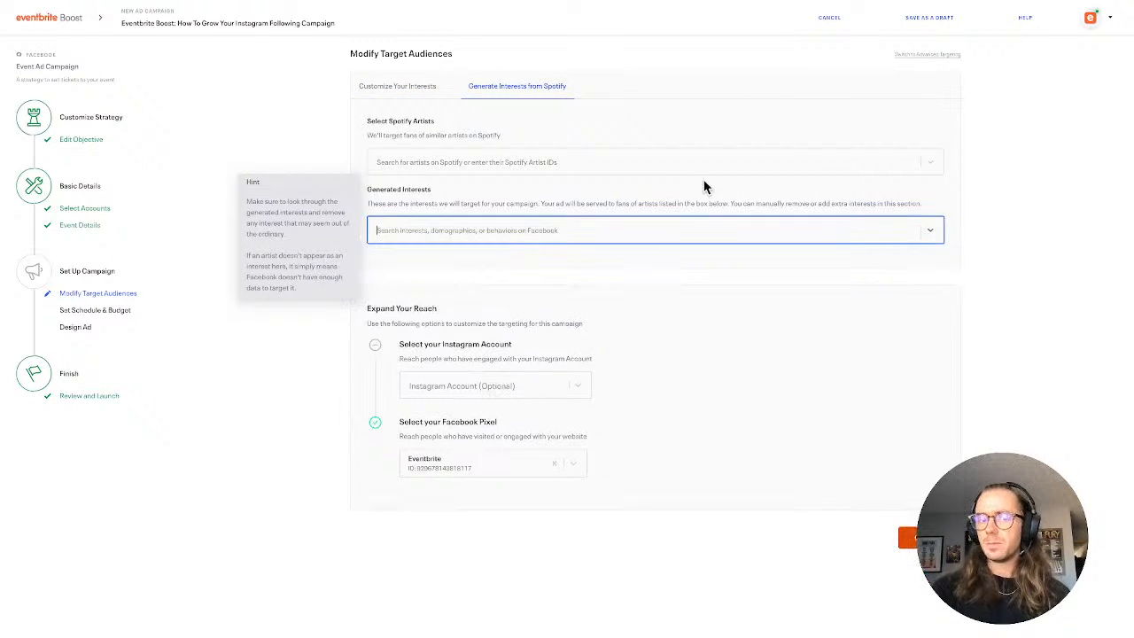
click(665, 163)
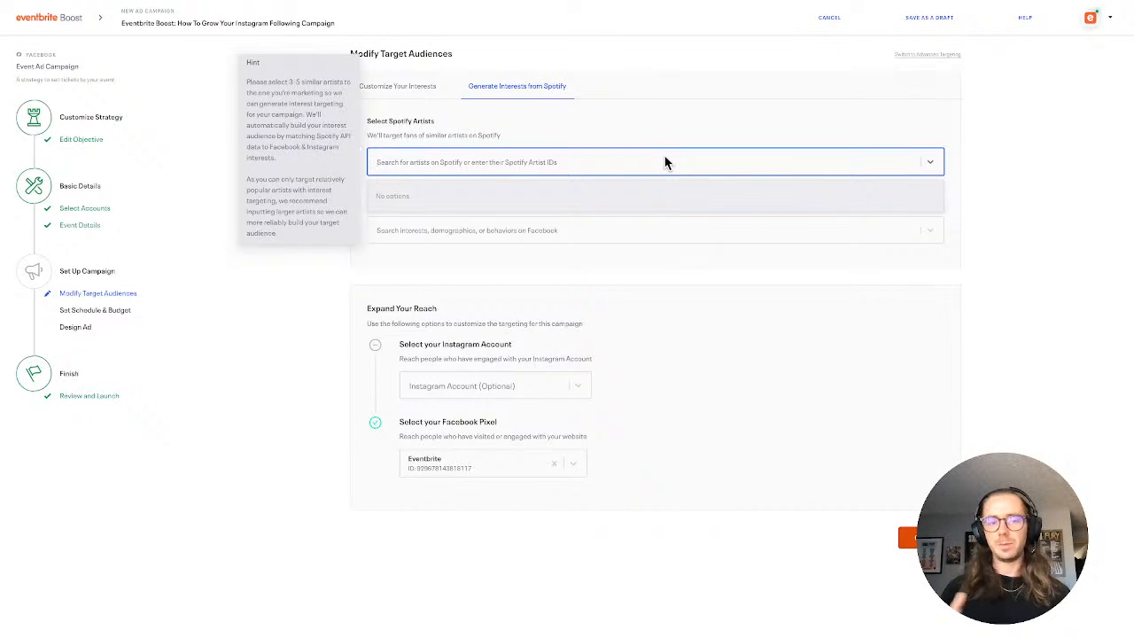
text(The)
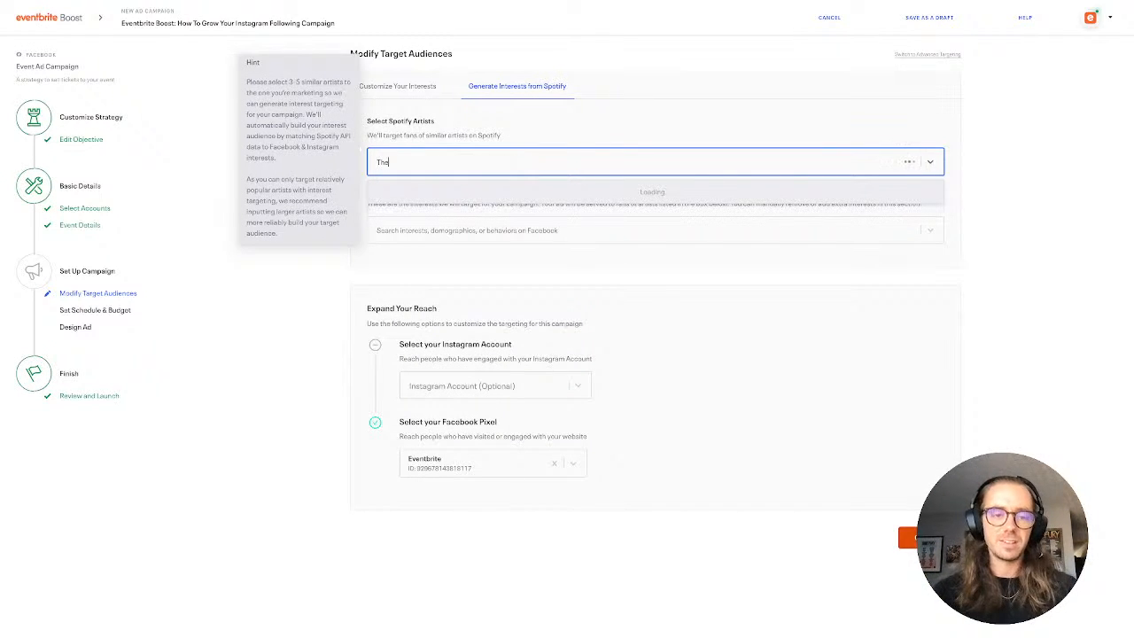
text( Beatles)
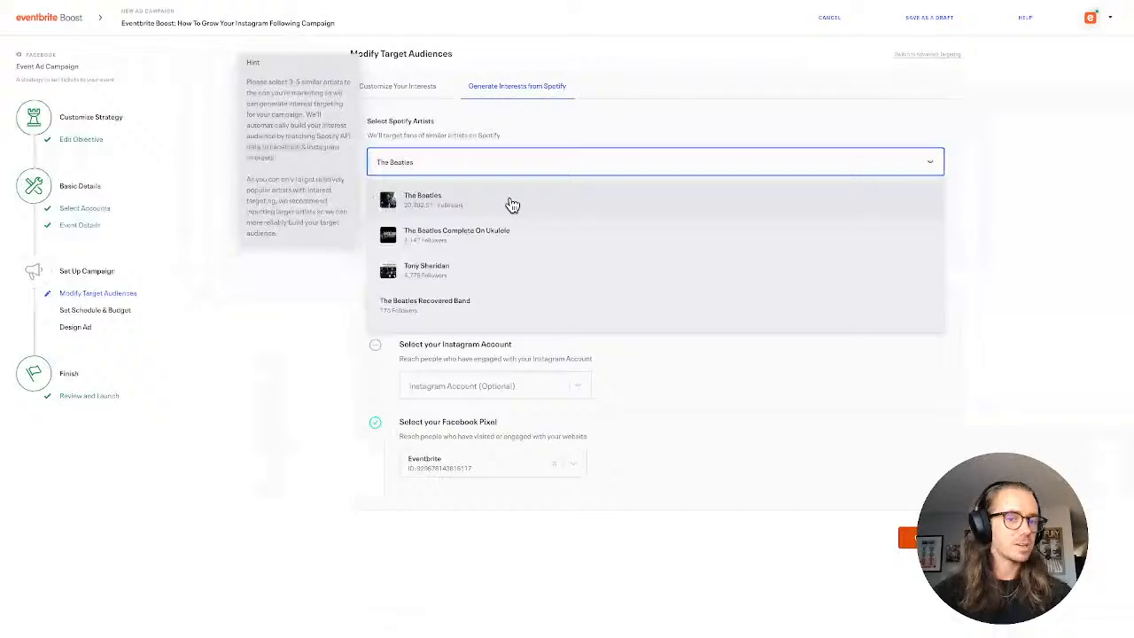
click(511, 204)
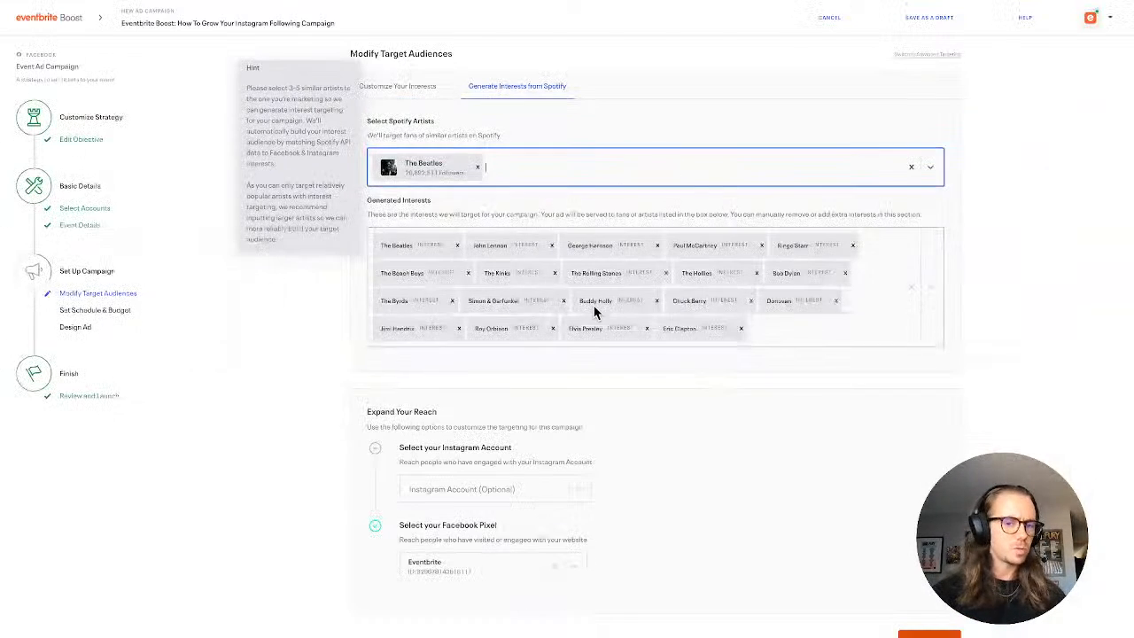
click(815, 71)
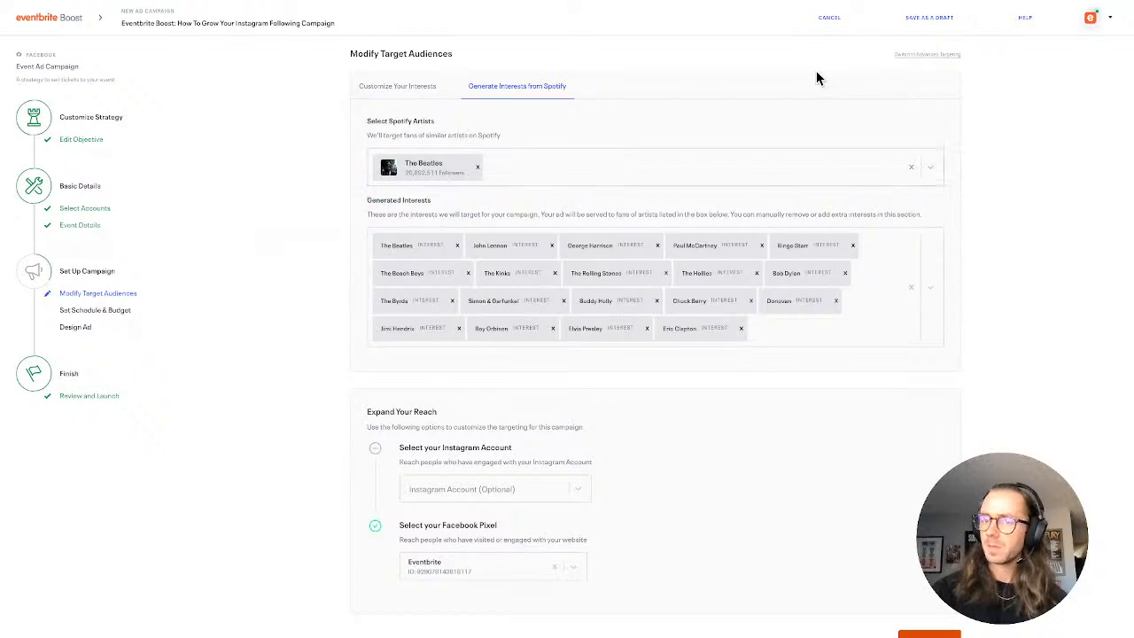
Switch the target audiences from simple to advanced targeting
click(926, 56)
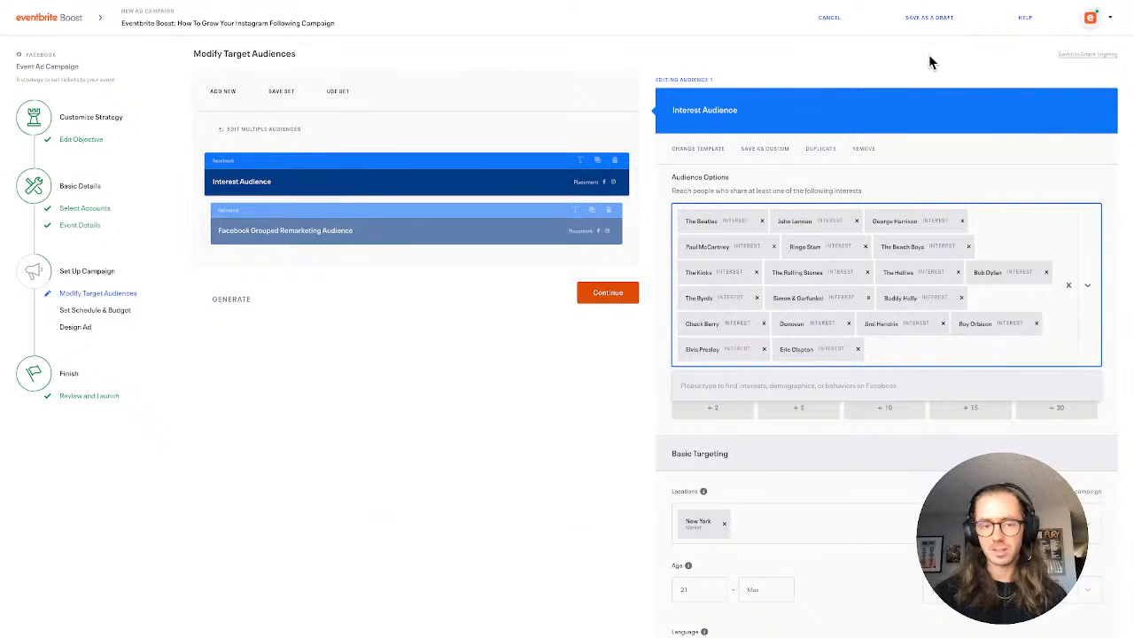
click(1087, 54)
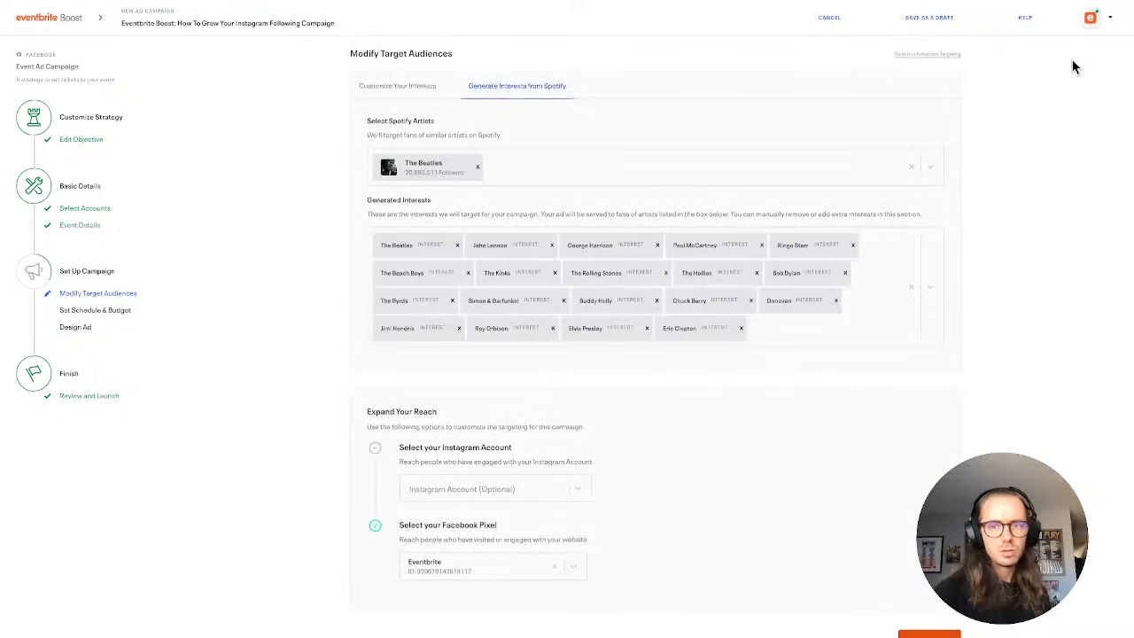
click(909, 54)
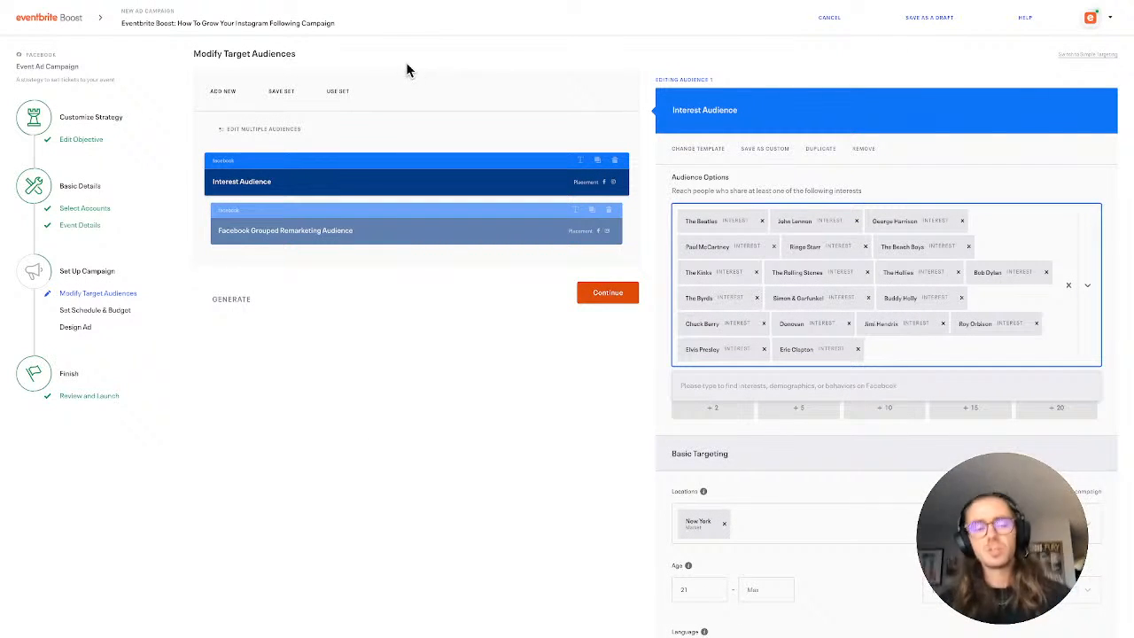
Browse the default audience templates and add an Eventbrite Lookalike Audience of Past Attendees
click(230, 95)
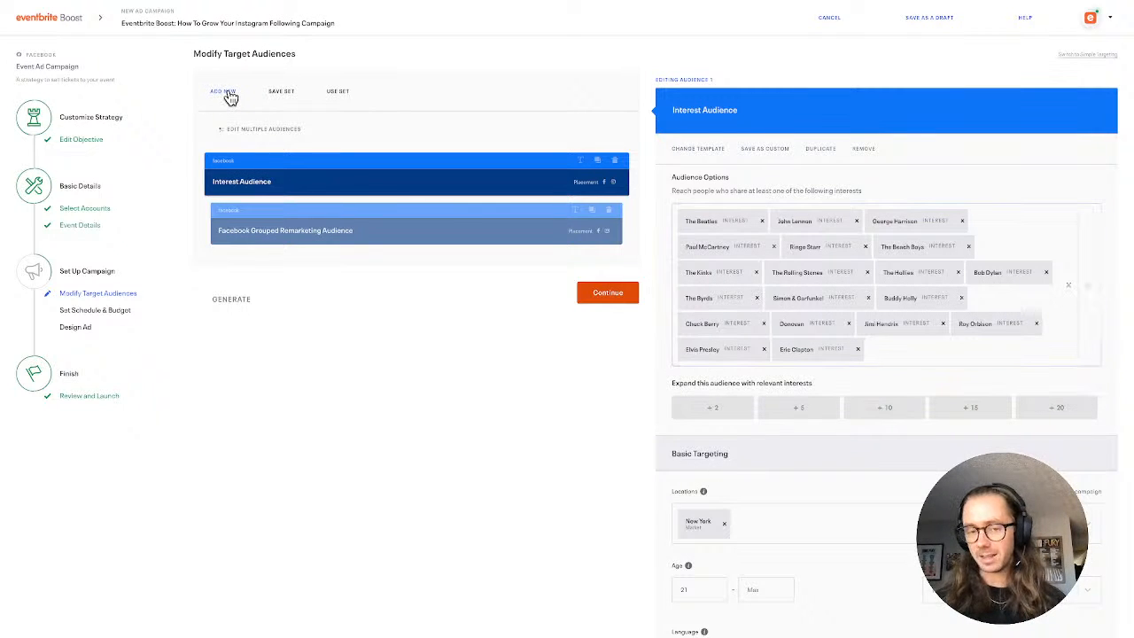
click(229, 96)
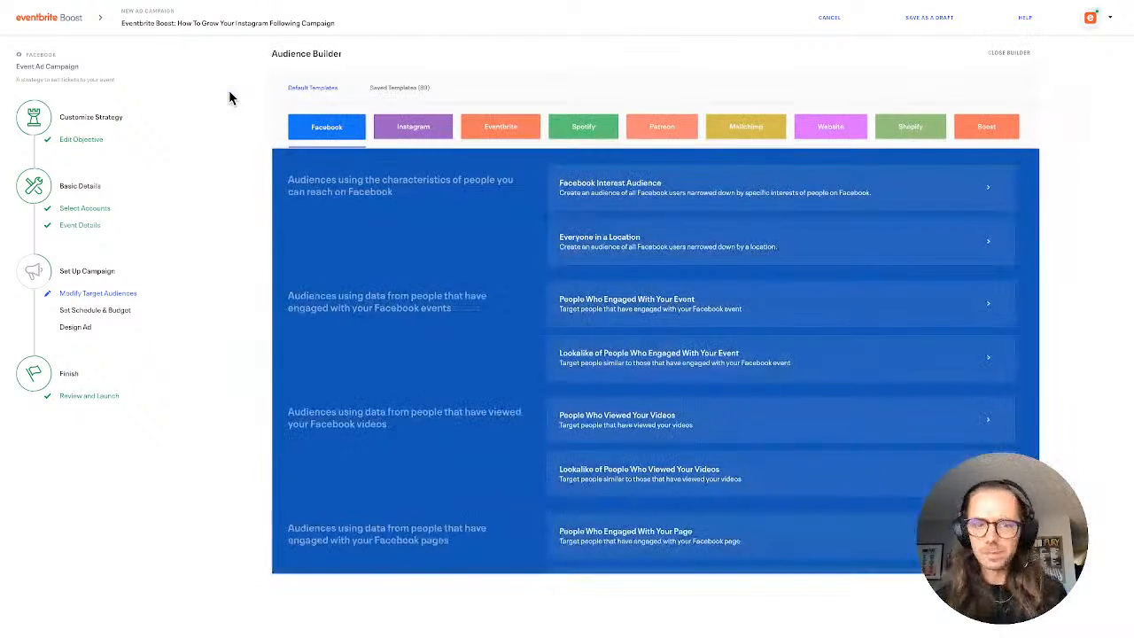
scroll(542, 314, down, 3)
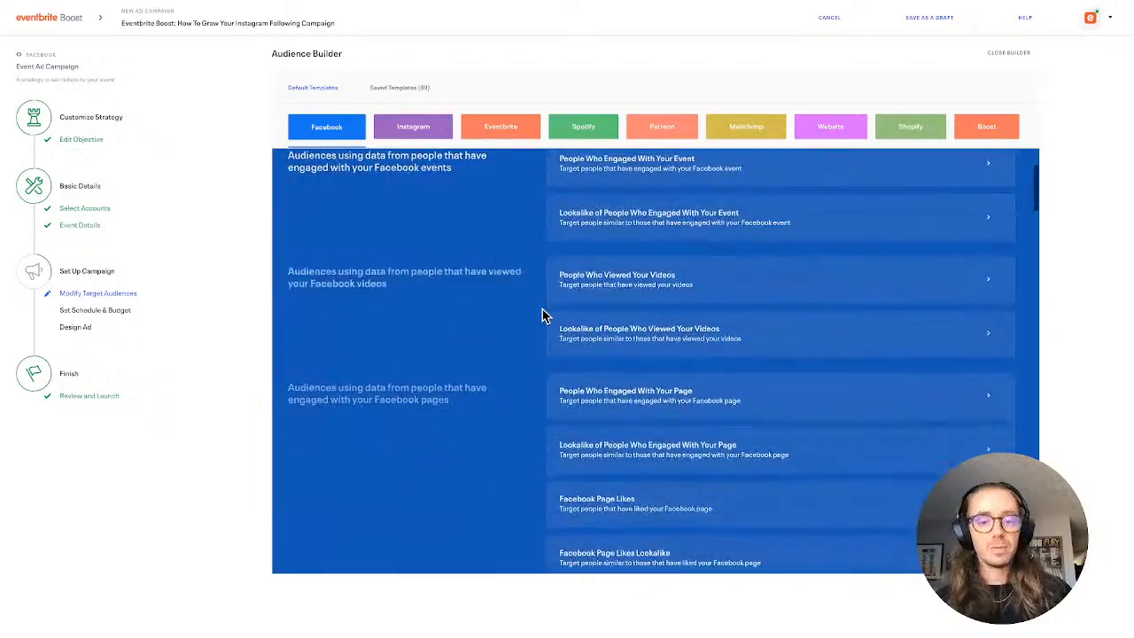
scroll(542, 315, down, 4)
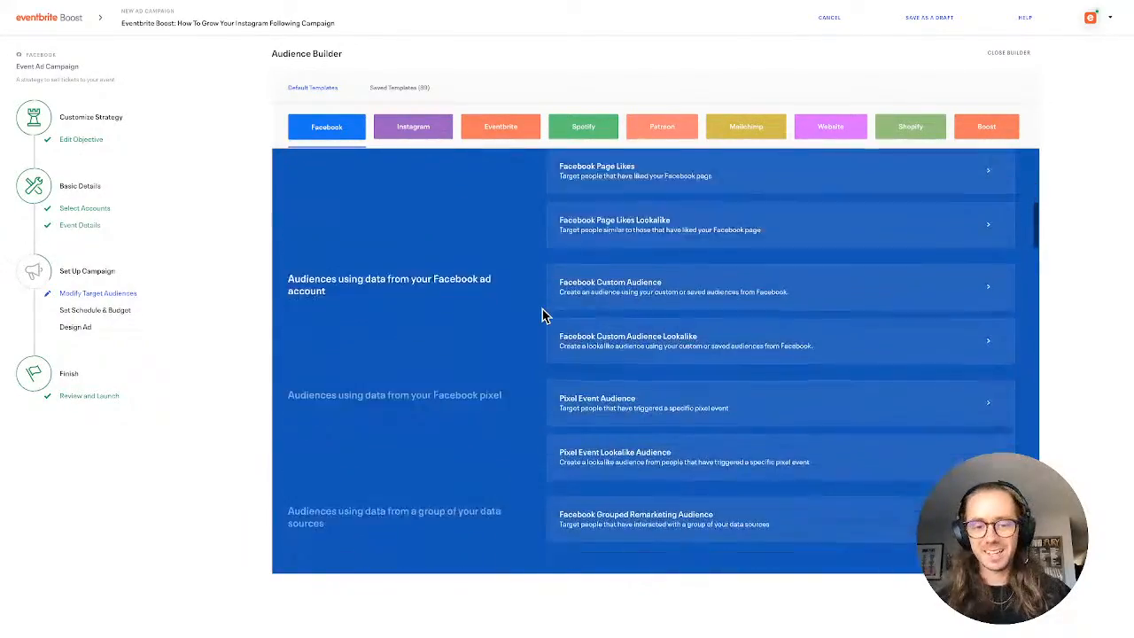
scroll(542, 314, down, 4)
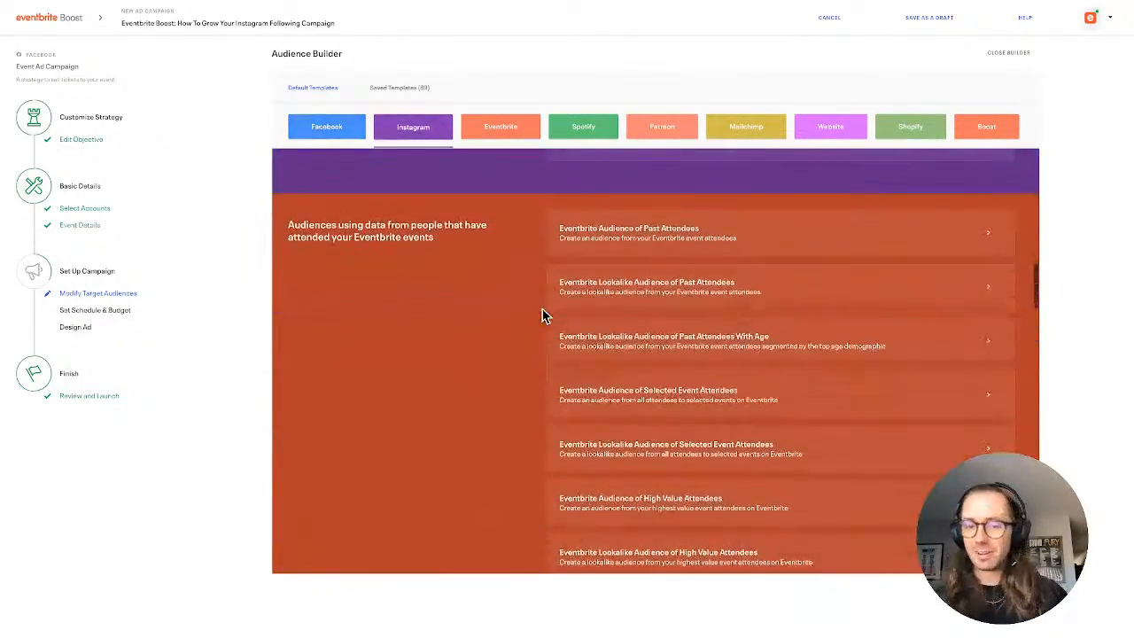
scroll(542, 316, down, 1)
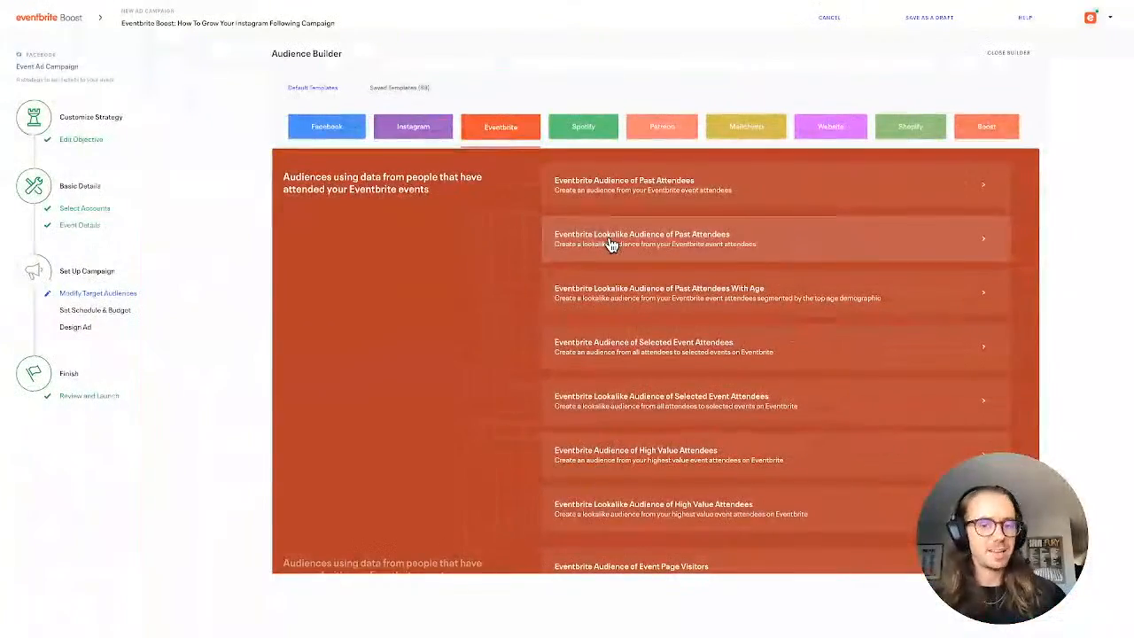
click(610, 245)
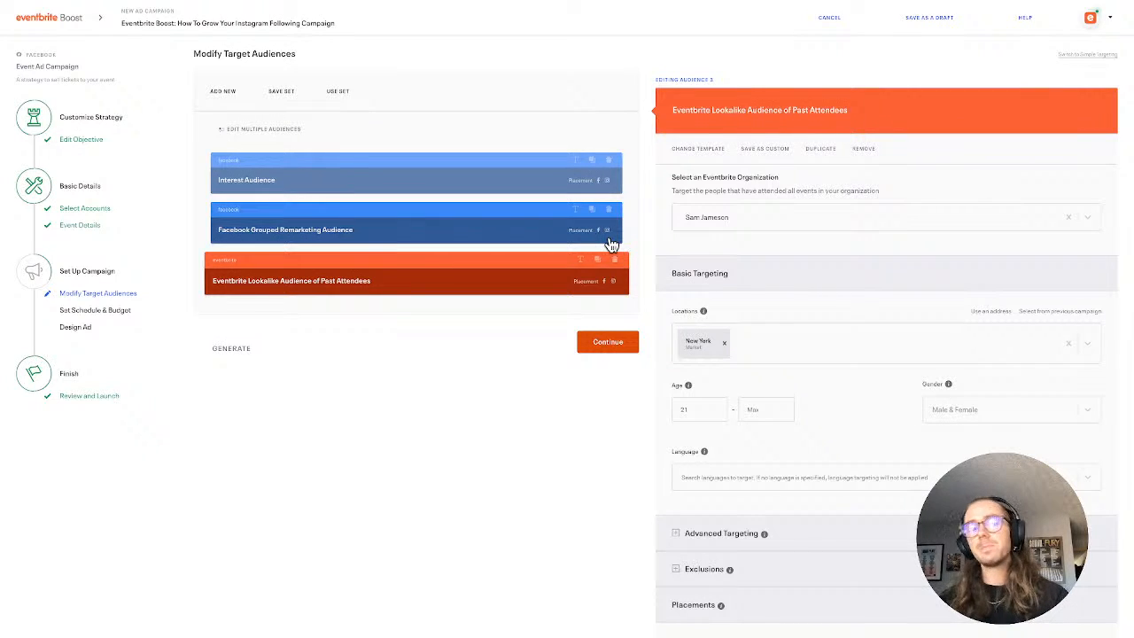
Look through the remaining Eventbrite audience templates in the Audience Builder and close it without adding another audience
click(223, 92)
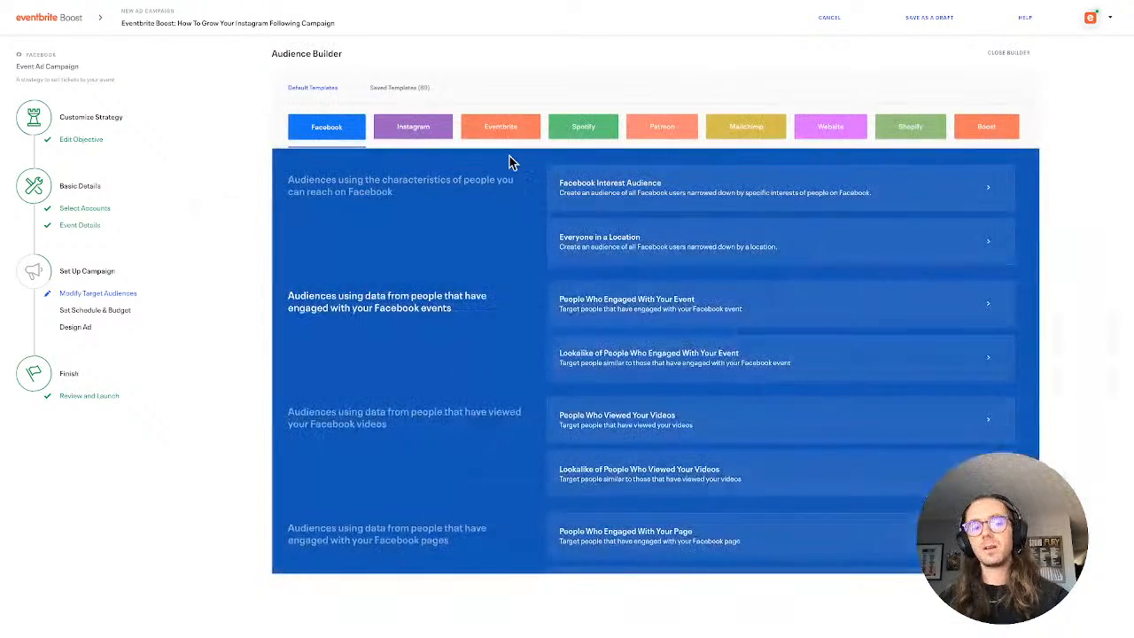
click(516, 131)
scroll(567, 345, down, 4)
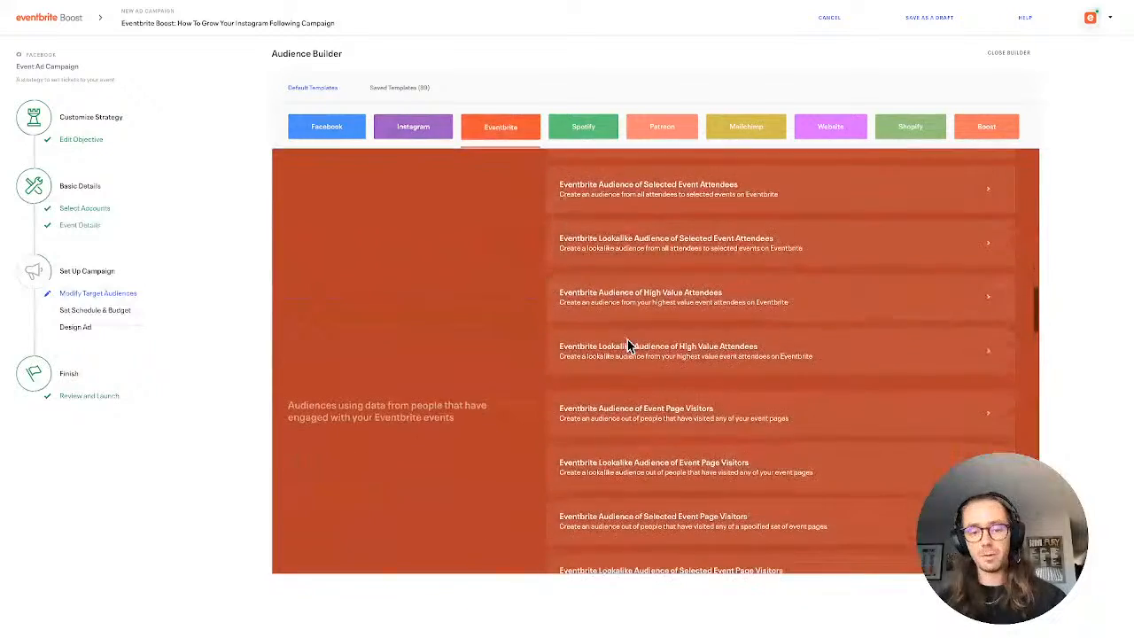
scroll(626, 346, down, 5)
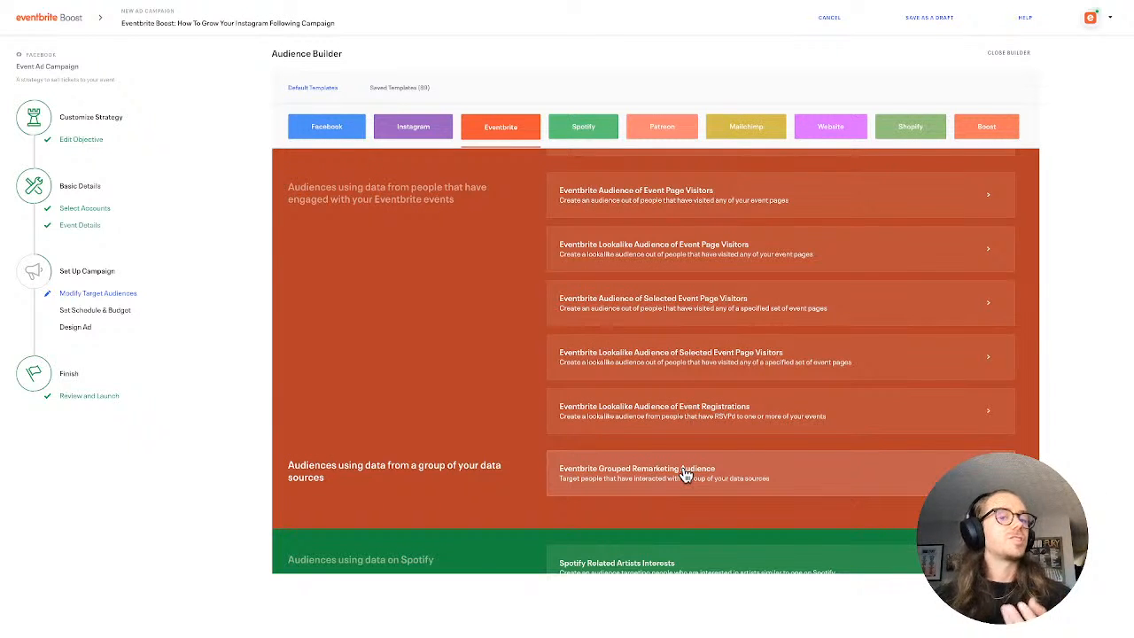
click(1008, 55)
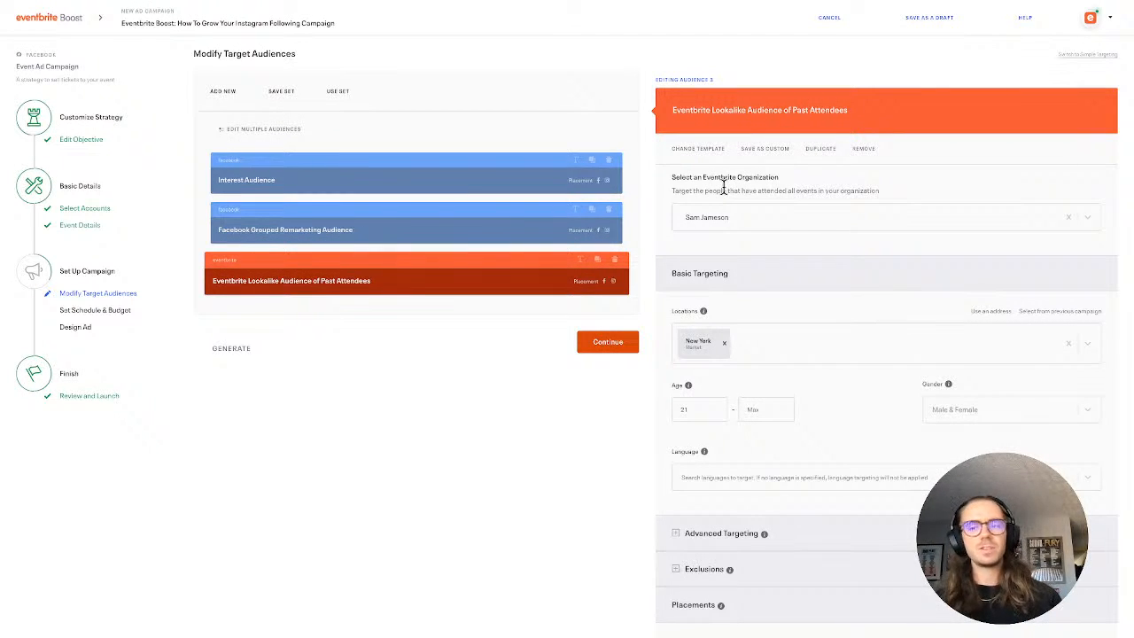
Return to simple targeting, discarding the audience changes in favour of the original audiences
click(1085, 55)
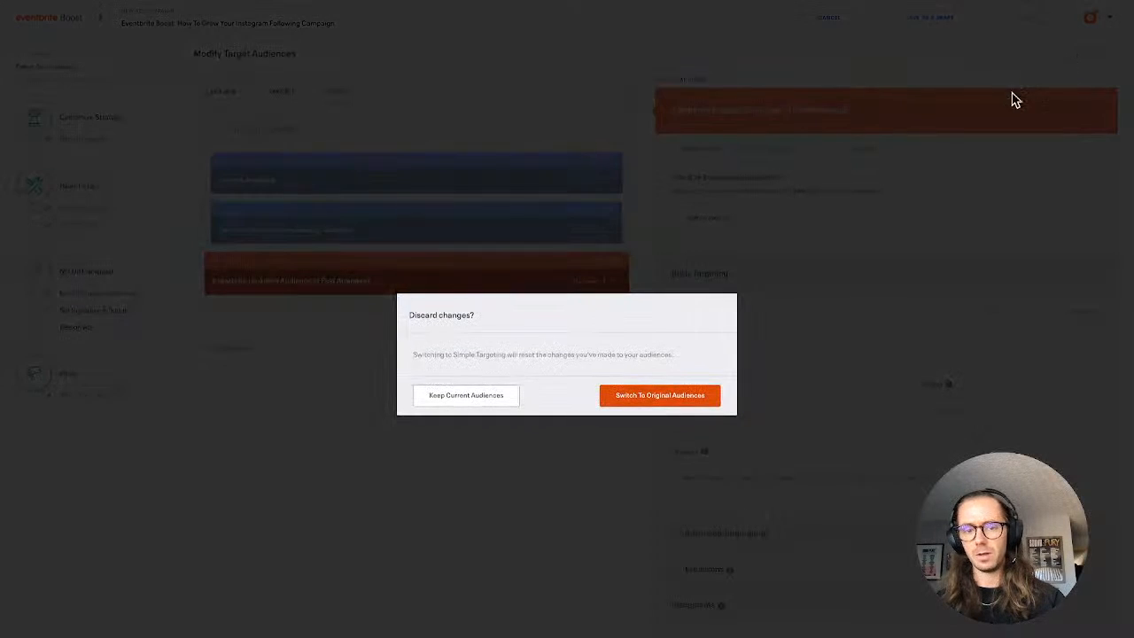
click(625, 401)
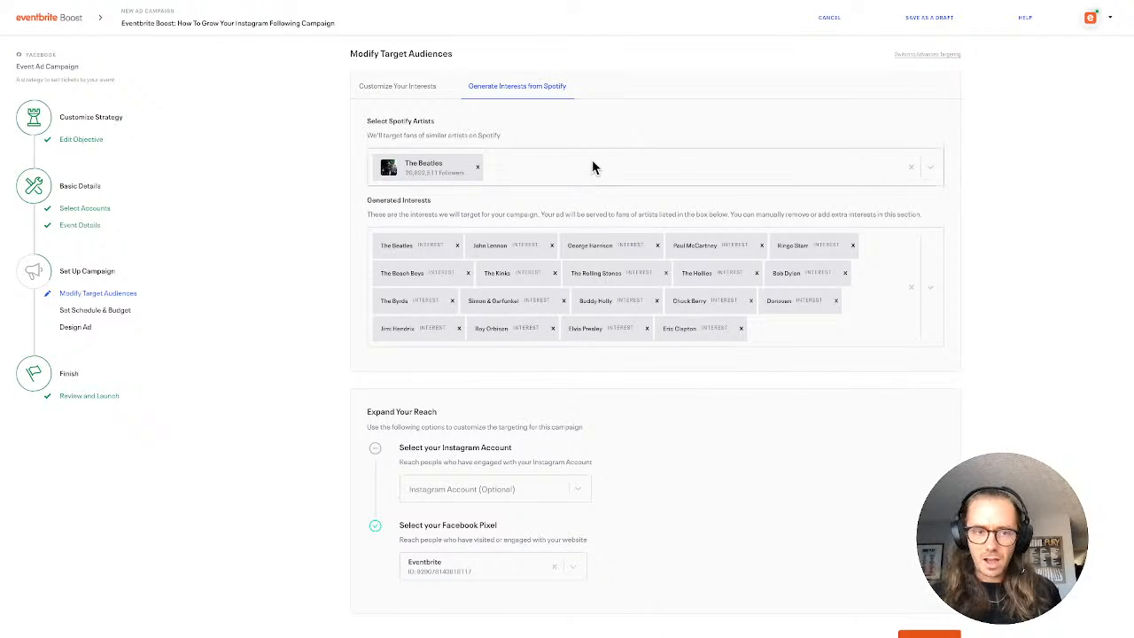
Continue to the schedule and budget stage and set the campaign's start date to Thursday, October 28th
mouse_move(593, 168)
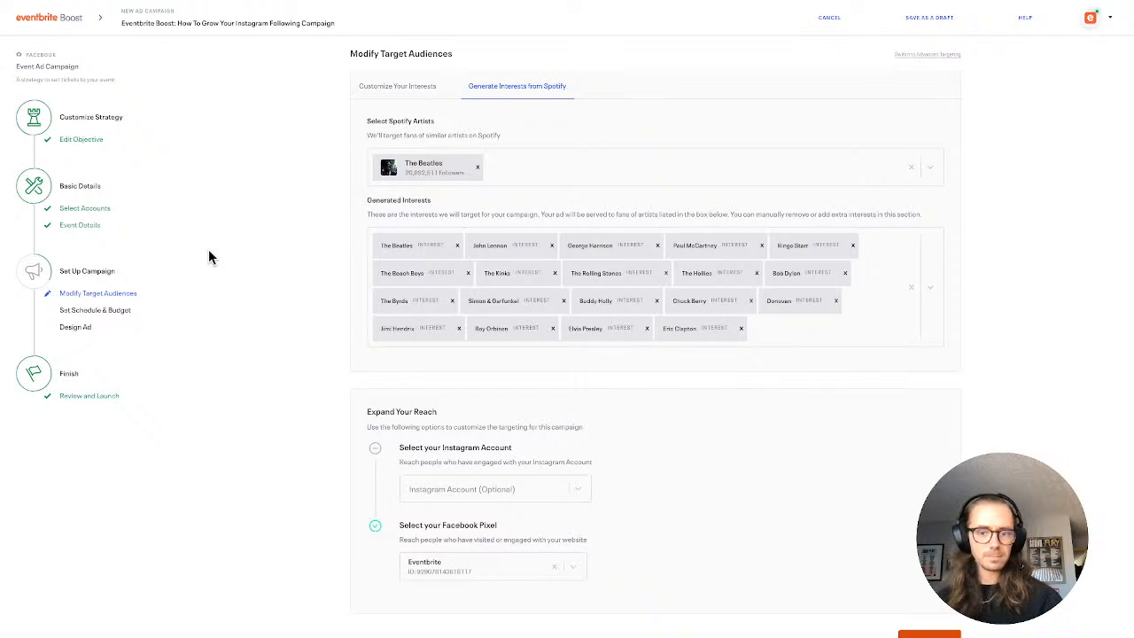
click(912, 633)
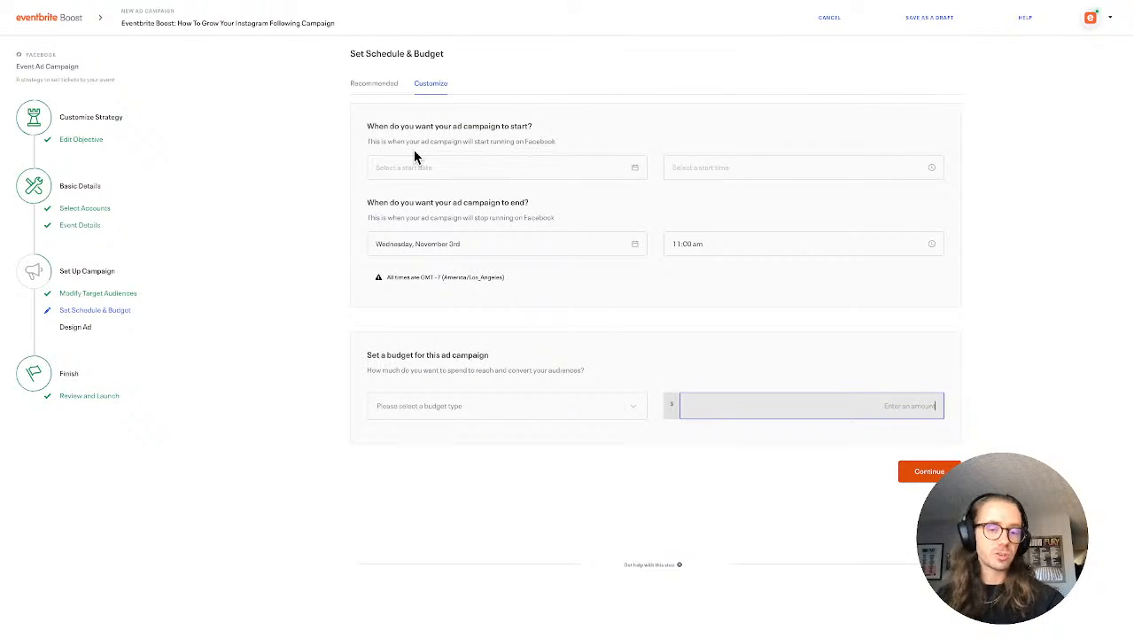
click(410, 167)
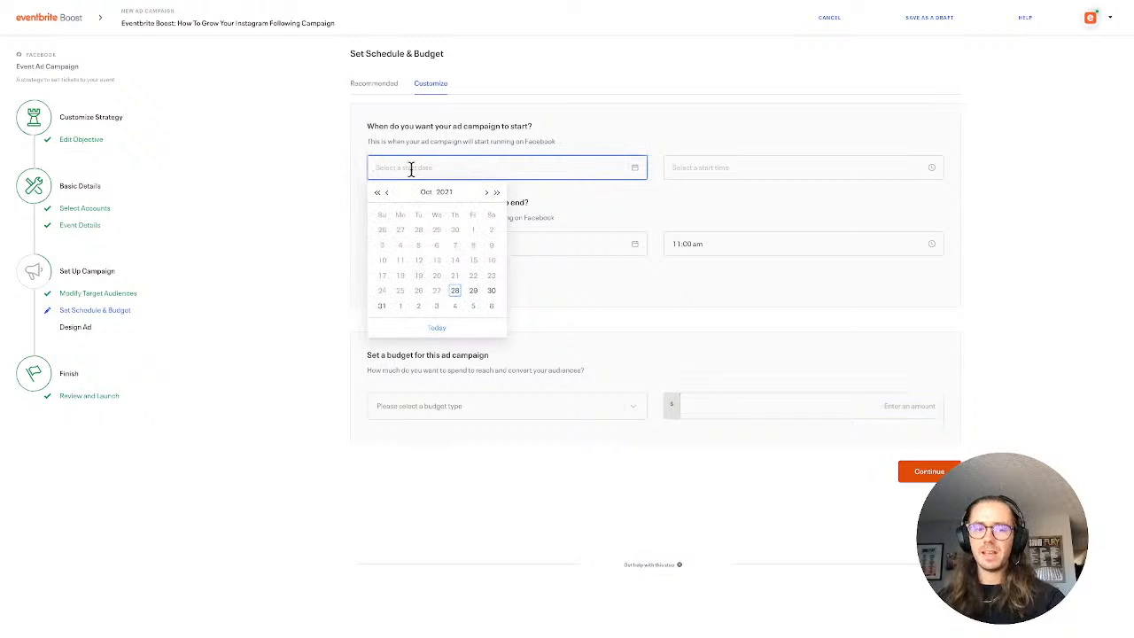
click(455, 293)
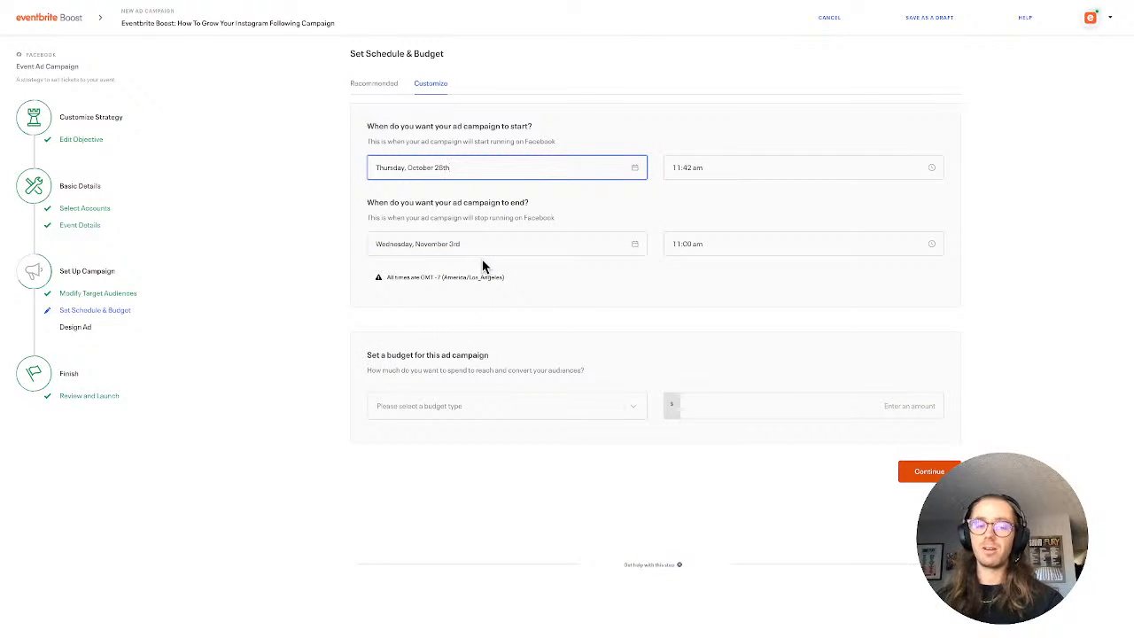
Enter a Total Budget of $100 for the campaign and change the budget type to Daily Spend
click(491, 405)
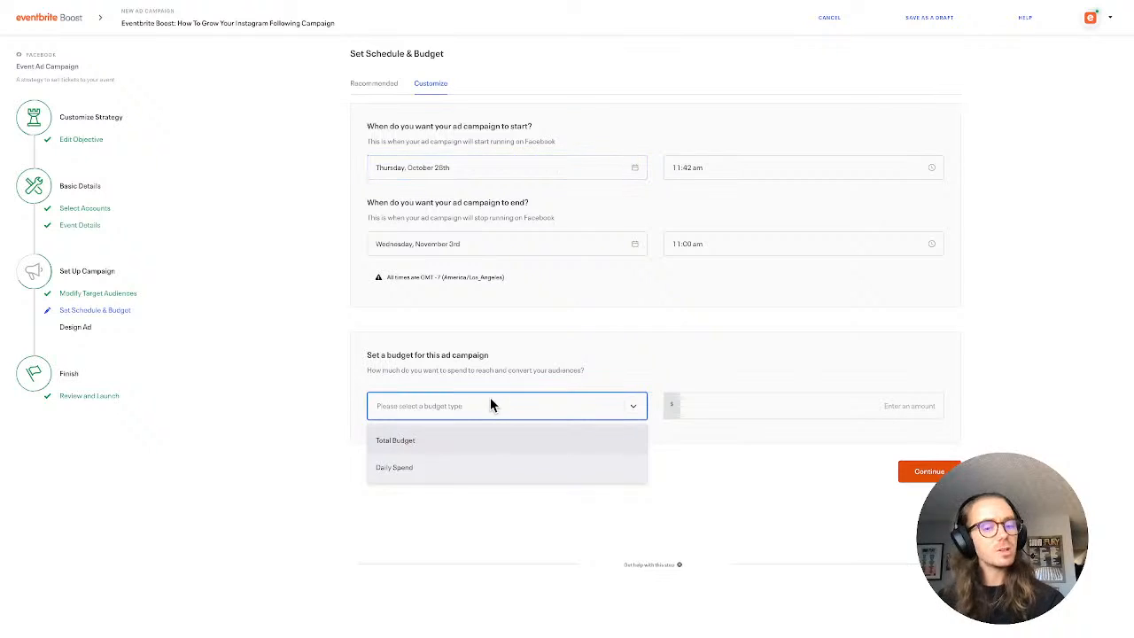
click(510, 441)
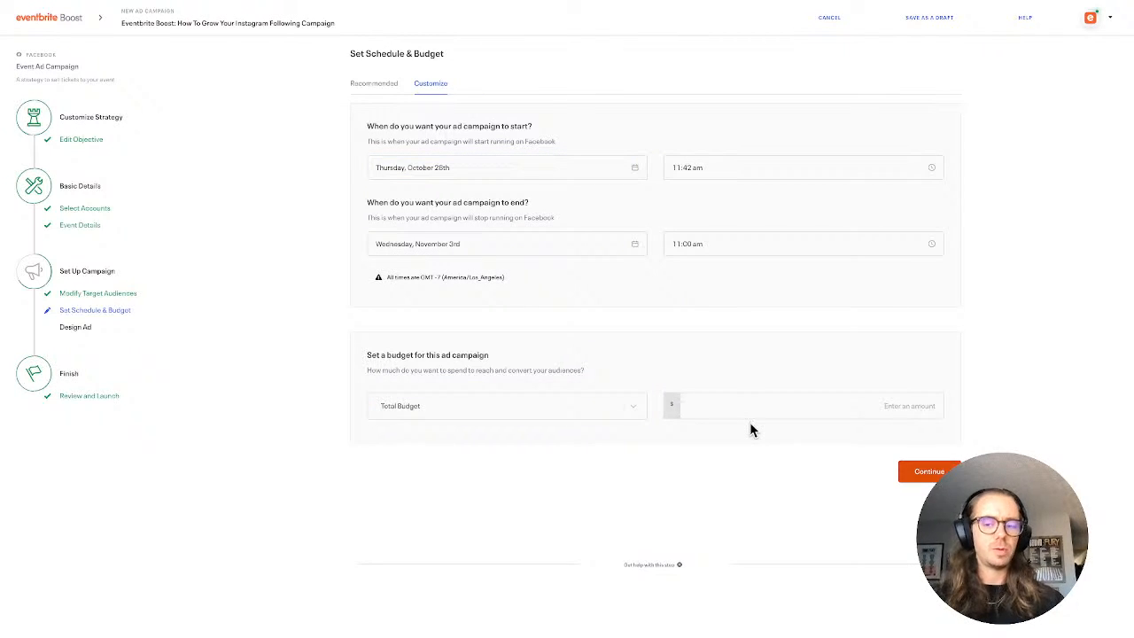
click(721, 403)
text(100)
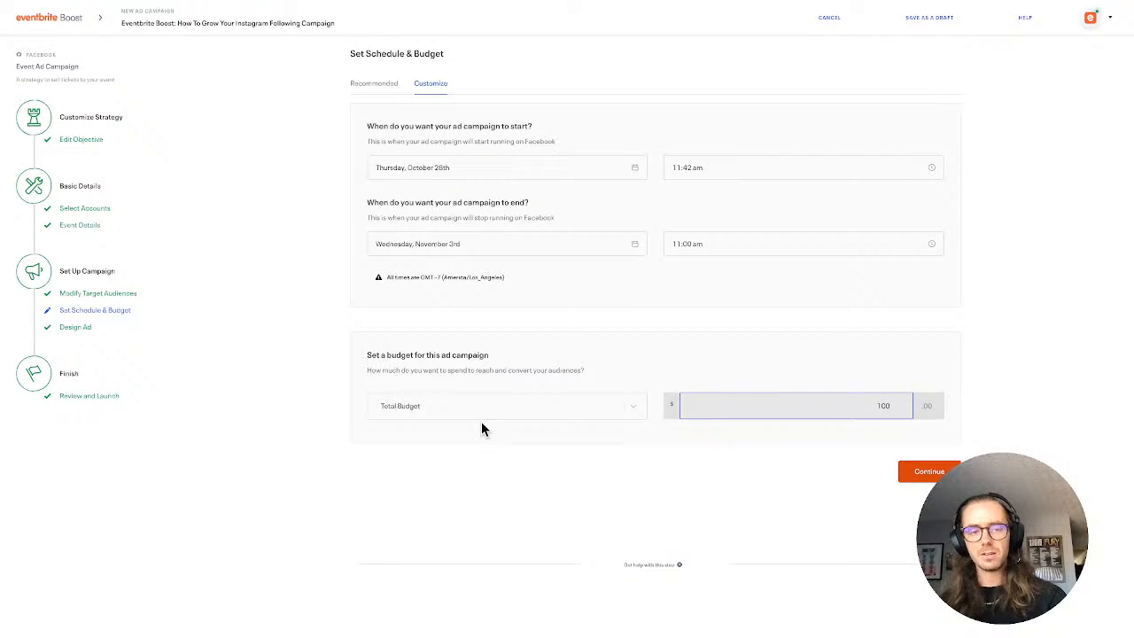
click(462, 405)
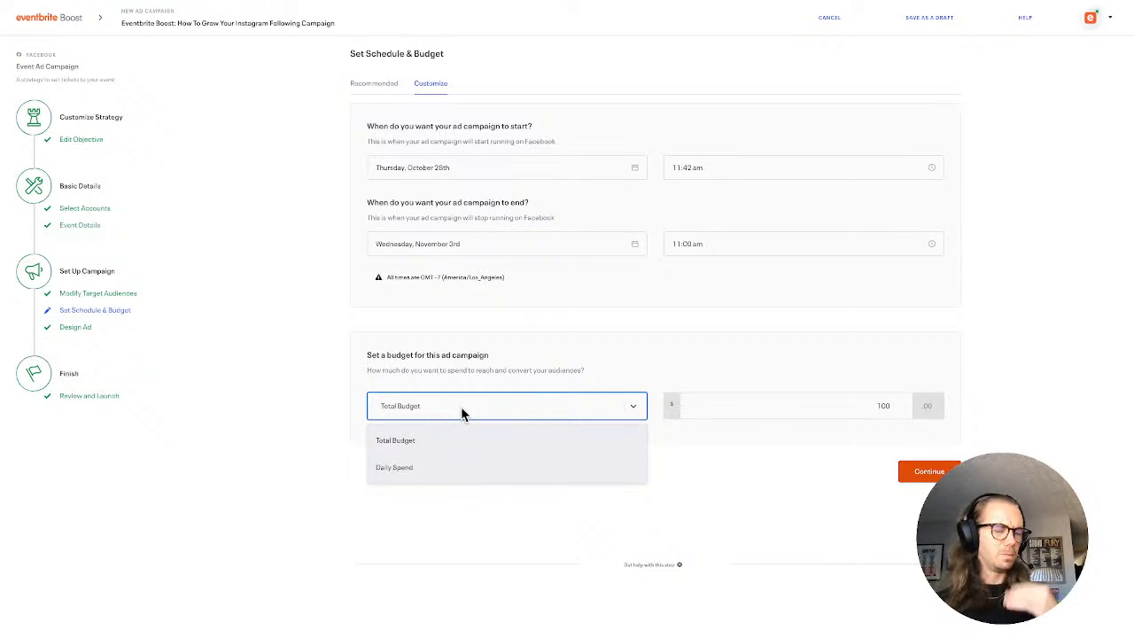
click(453, 465)
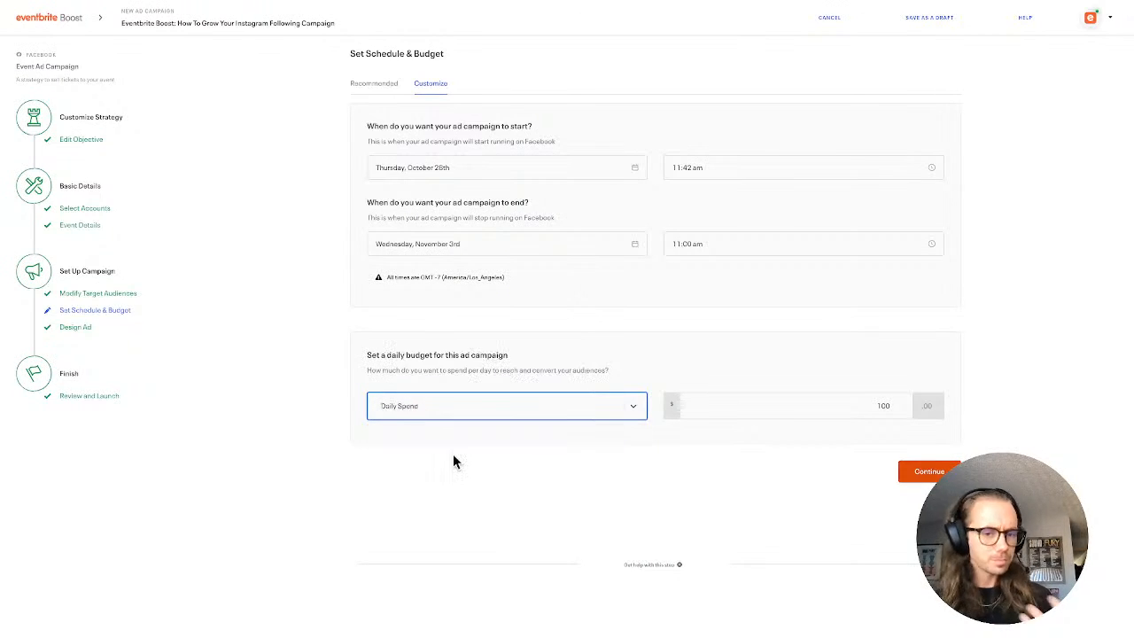
Set the campaign's daily spend to $10 and continue to the ad design stage
click(812, 405)
key(BackSpace)
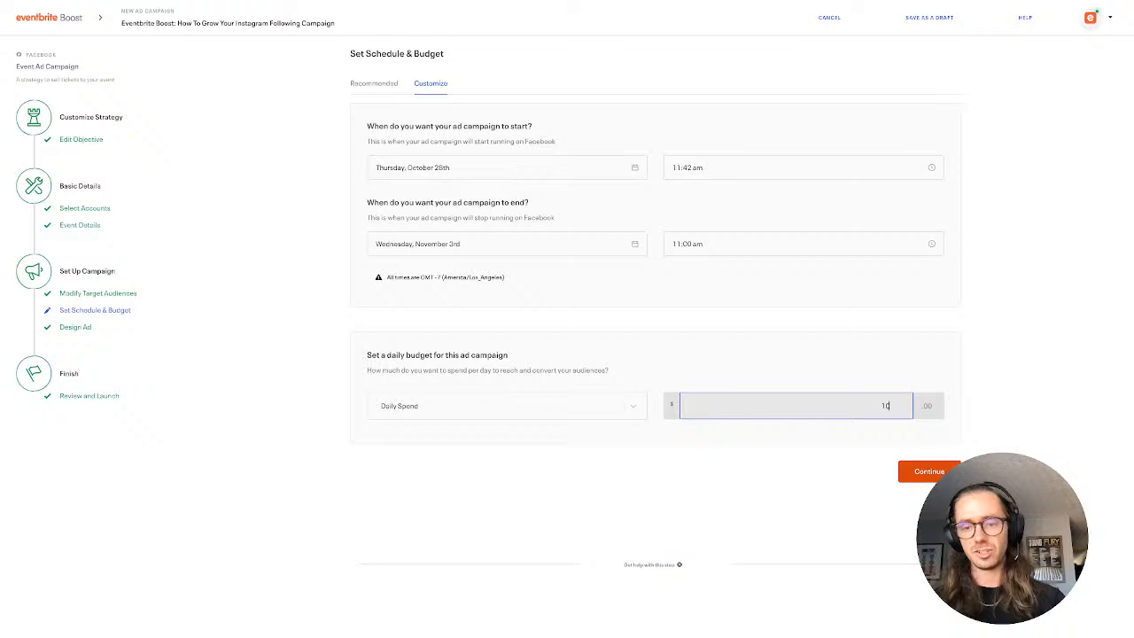
click(778, 466)
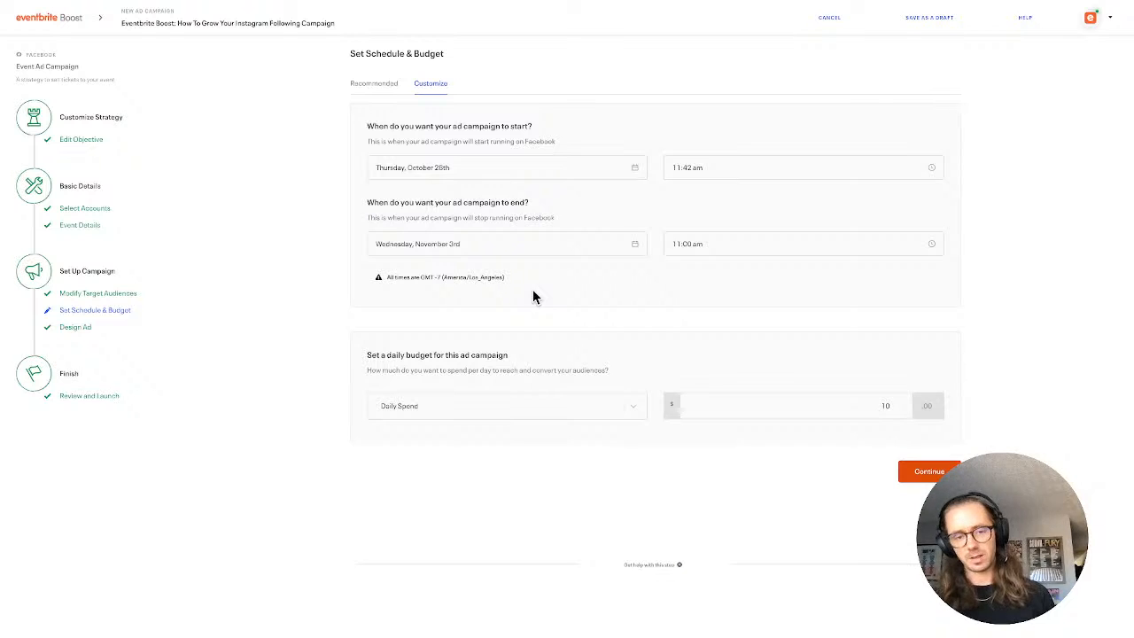
click(921, 470)
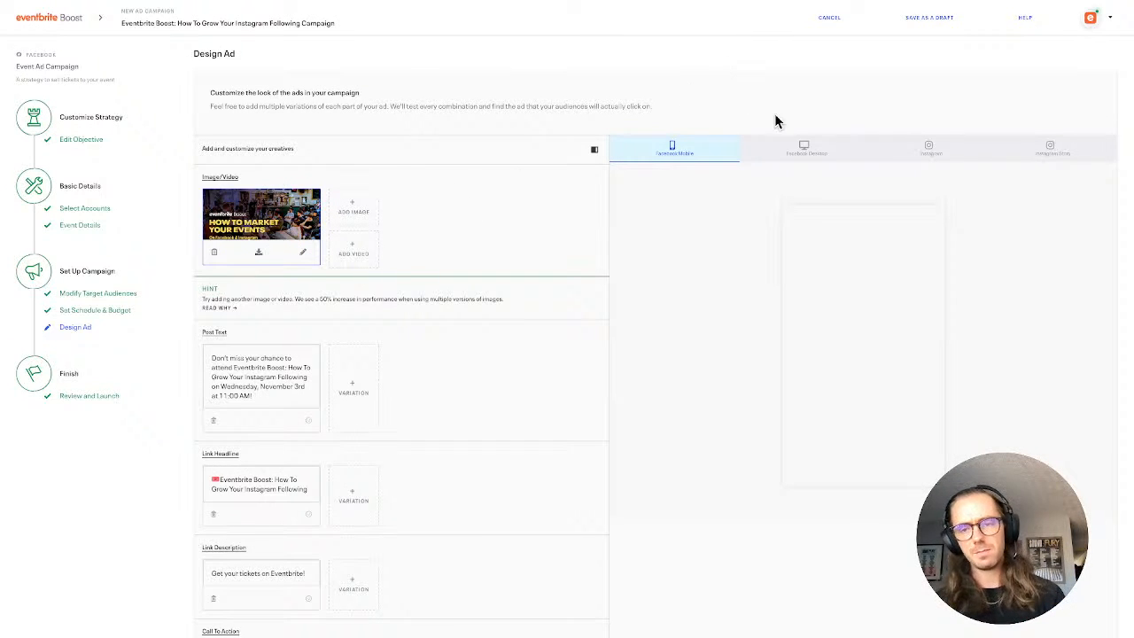
Preview the ad in the Facebook Desktop and Instagram placements, and return to the Facebook Mobile preview
click(825, 149)
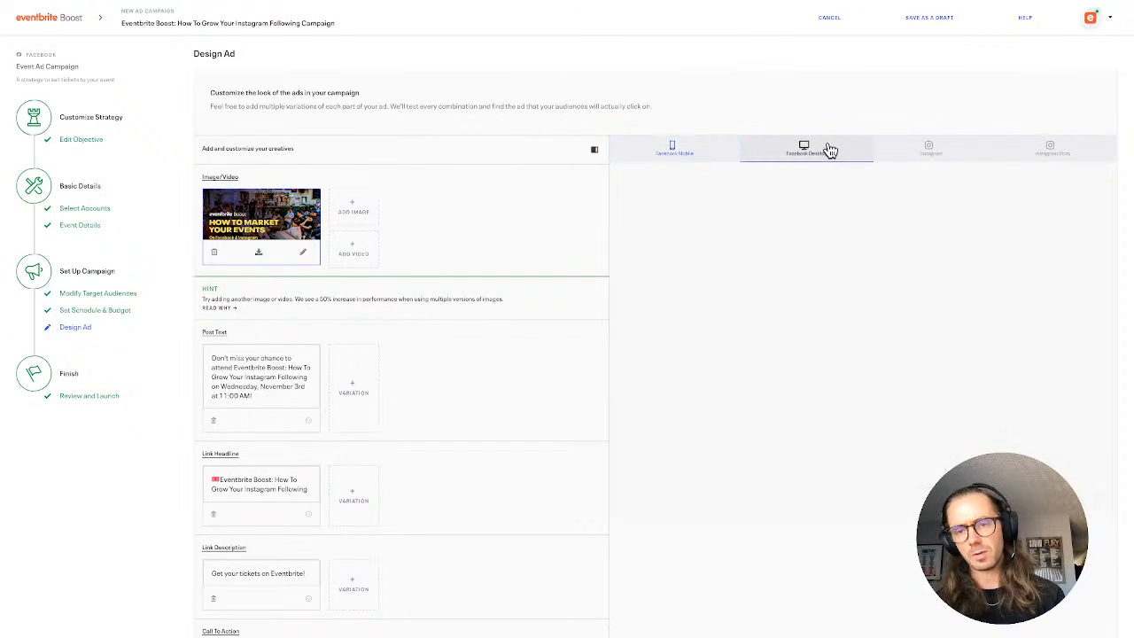
click(921, 152)
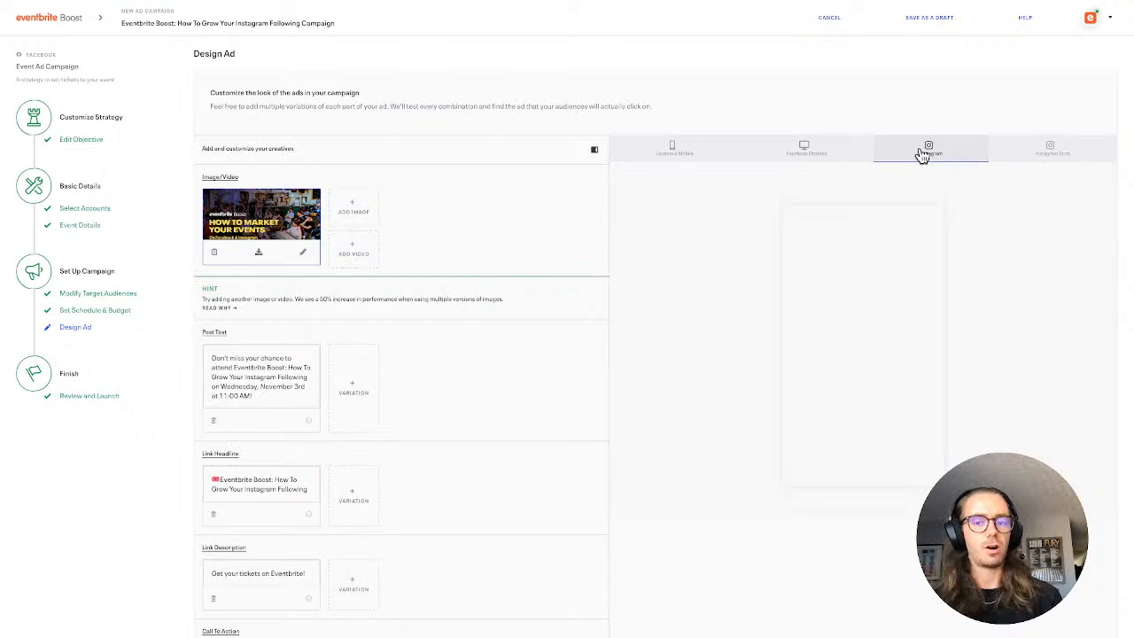
click(677, 146)
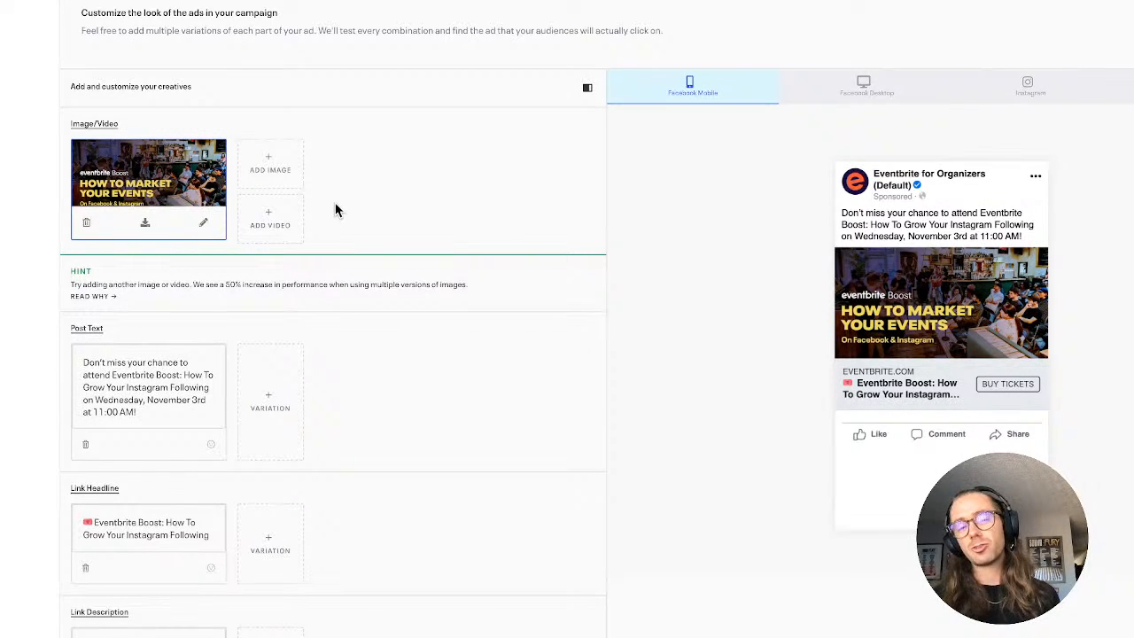
Add the first purple Eventbrite Boost image from the Ad Account Library as a second image variation
click(284, 156)
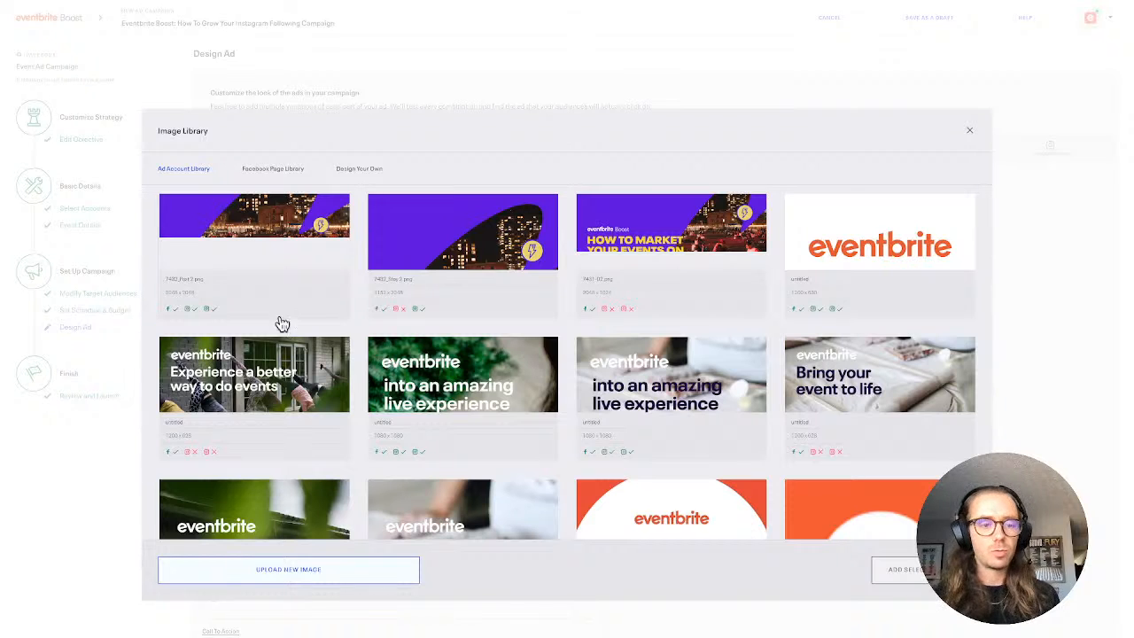
click(295, 242)
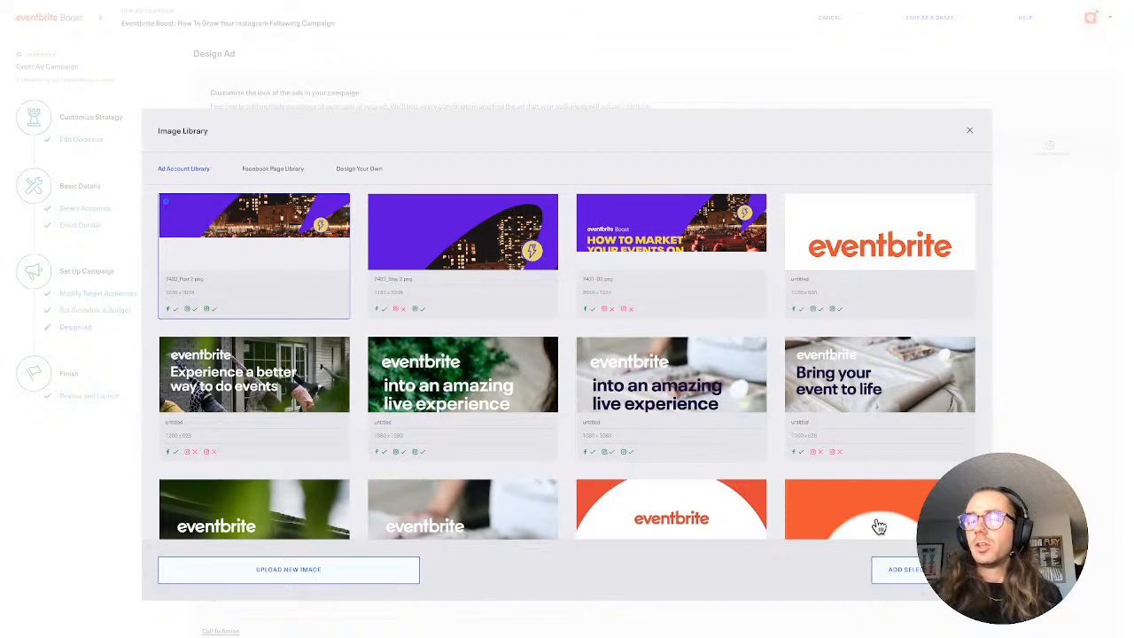
click(908, 571)
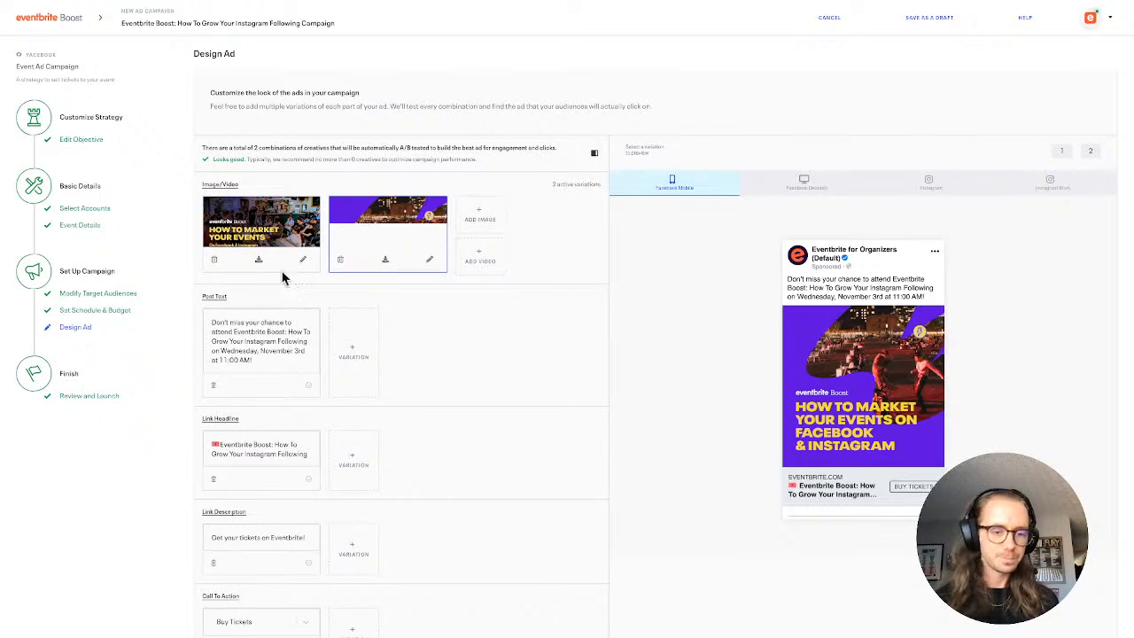
Examine the ad's post text, link headline and link description fields without changing their wording
click(266, 322)
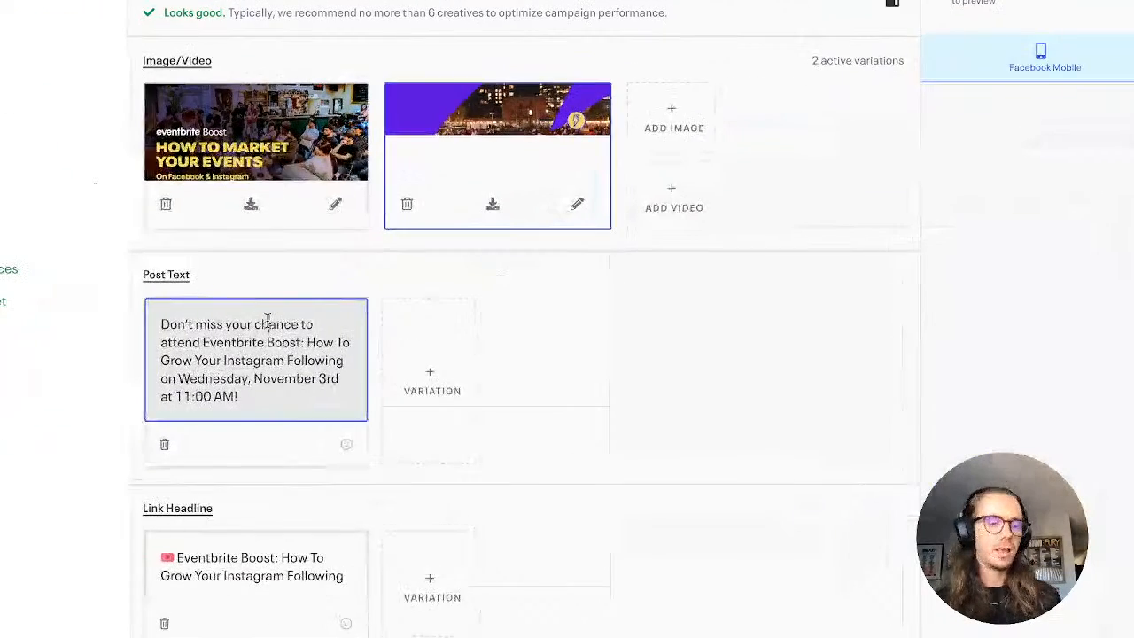
scroll(268, 324, down, 1)
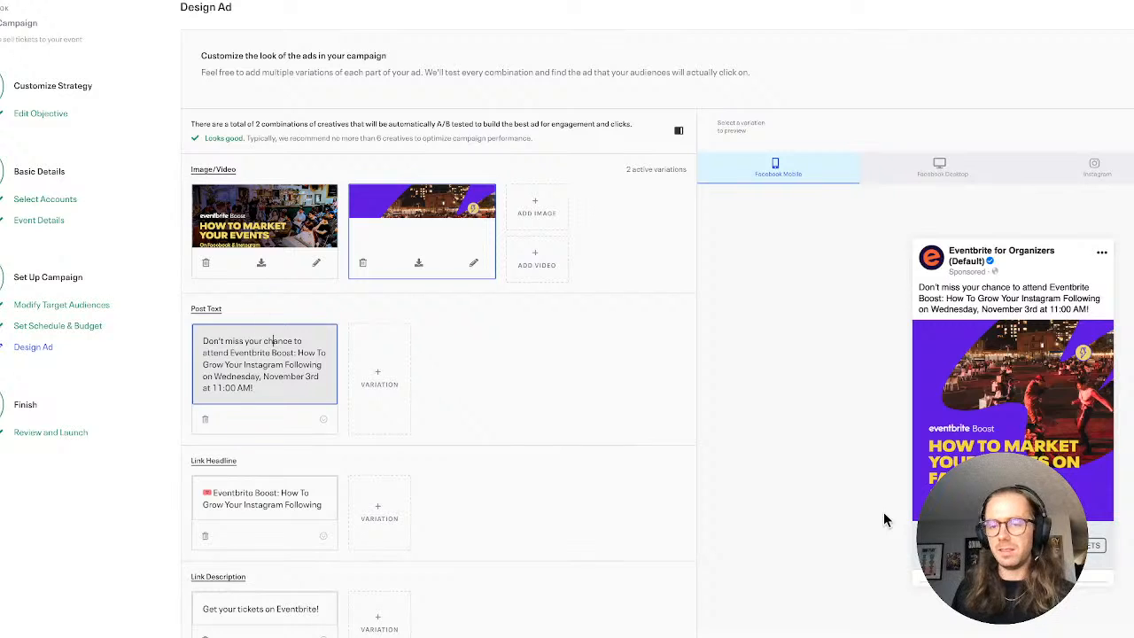
scroll(544, 532, down, 1)
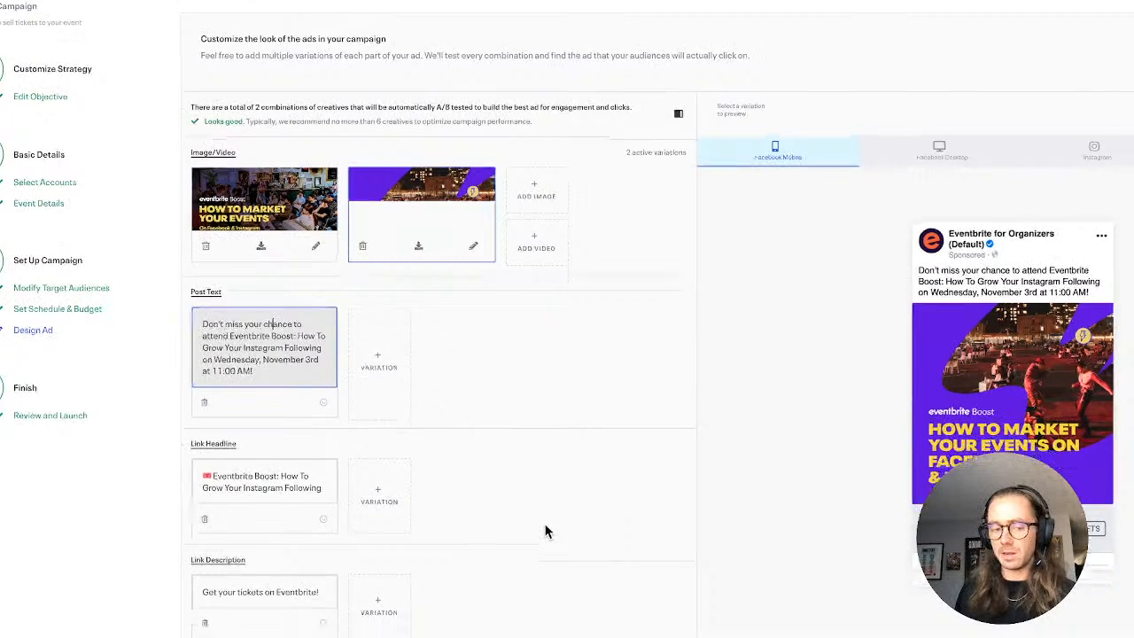
scroll(983, 398, down, 1)
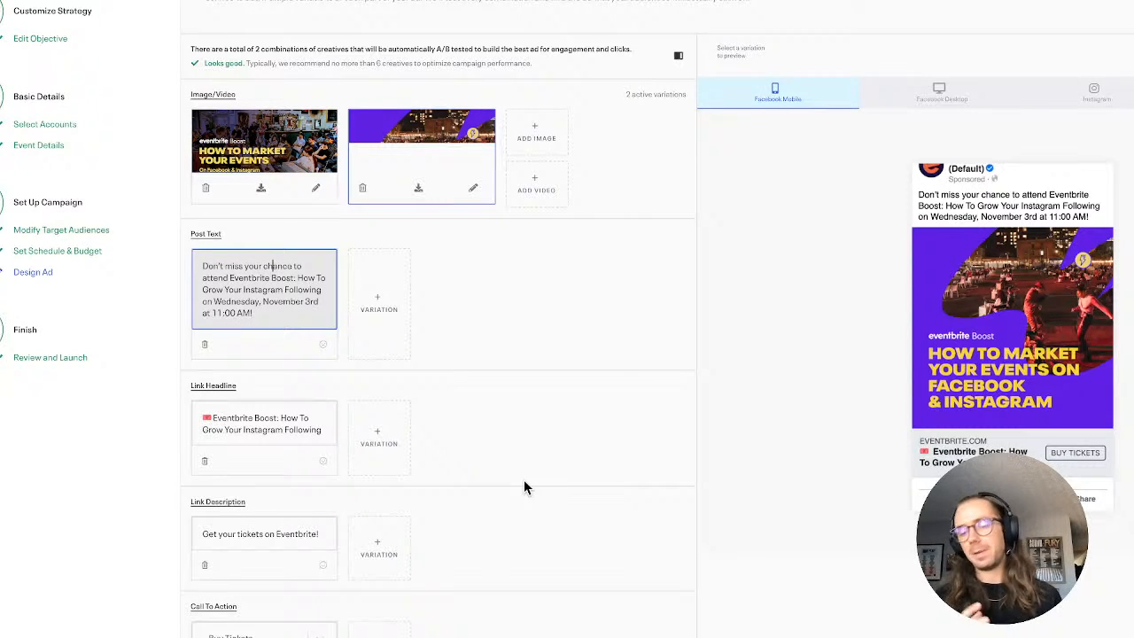
click(258, 534)
scroll(259, 534, down, 1)
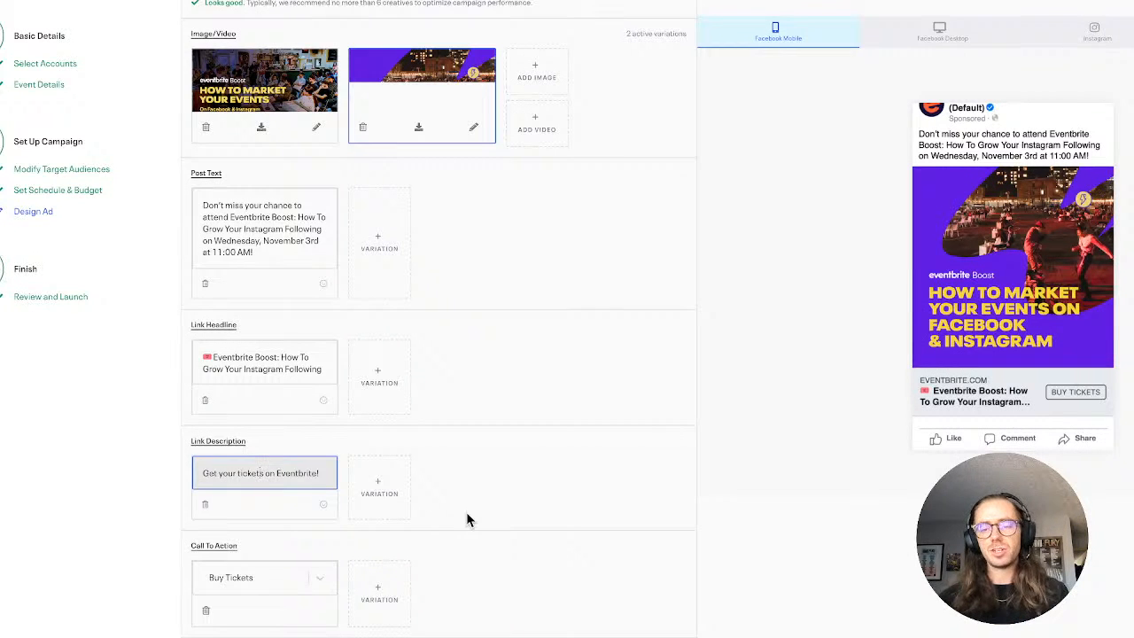
Look through the available Call To Action options for the ad and keep Buy Tickets
click(244, 576)
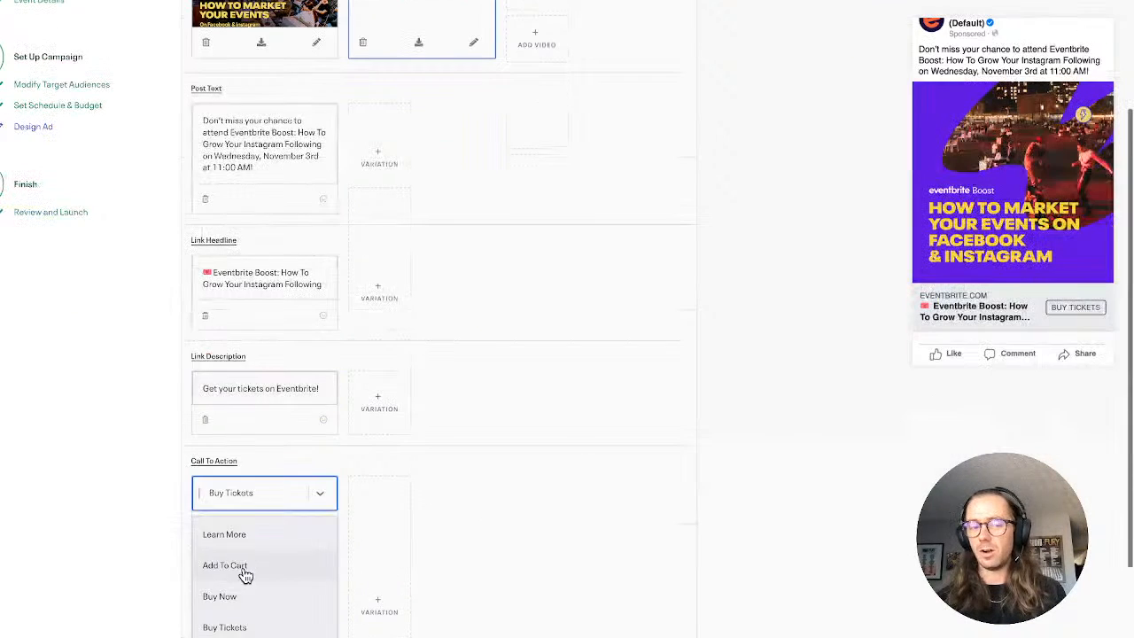
click(148, 509)
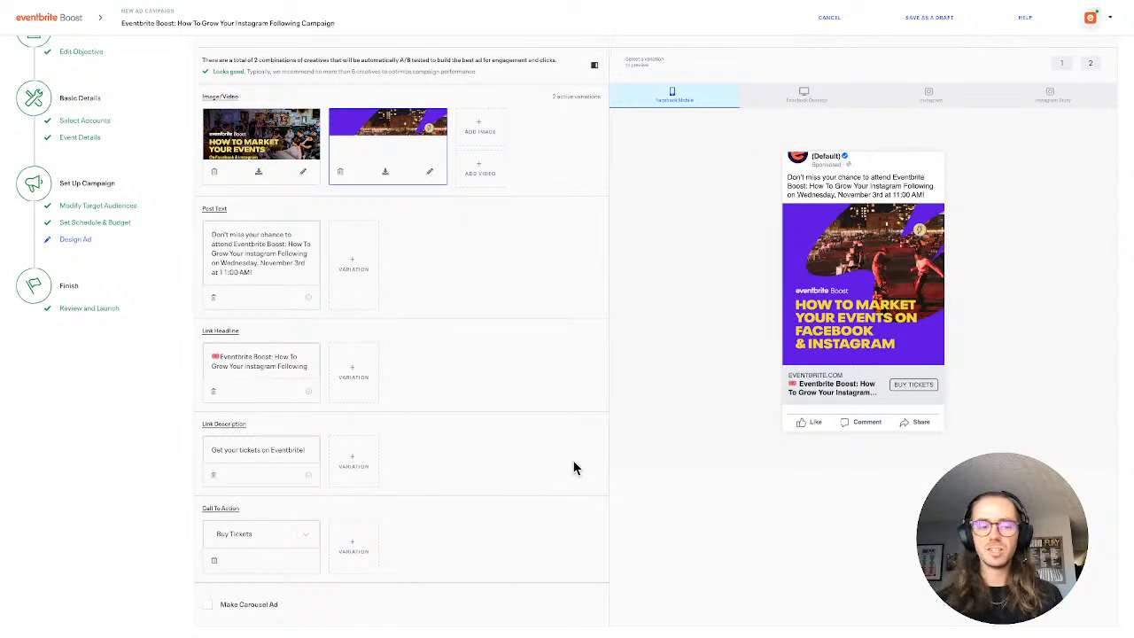
click(285, 539)
scroll(268, 620, down, 3)
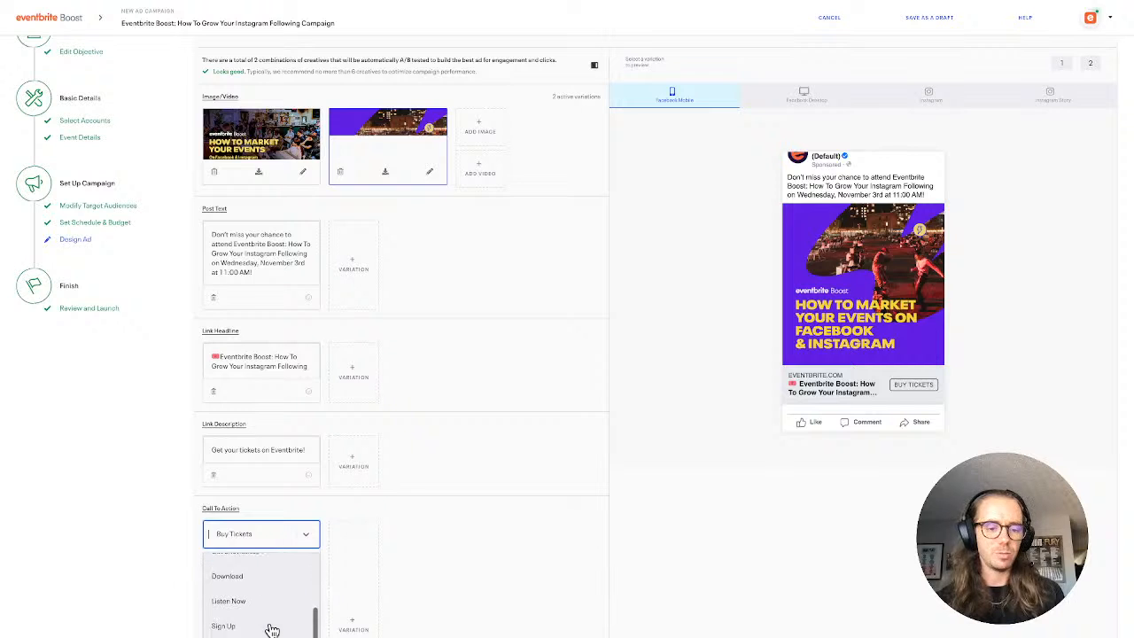
click(502, 512)
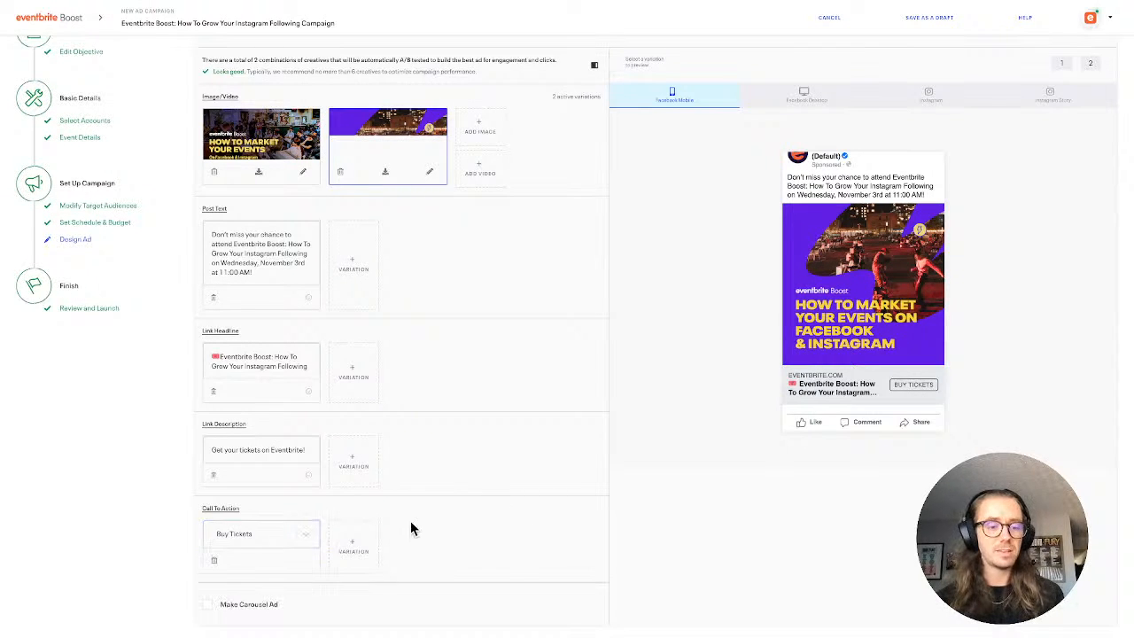
click(263, 534)
scroll(257, 611, down, 1)
scroll(257, 611, down, 3)
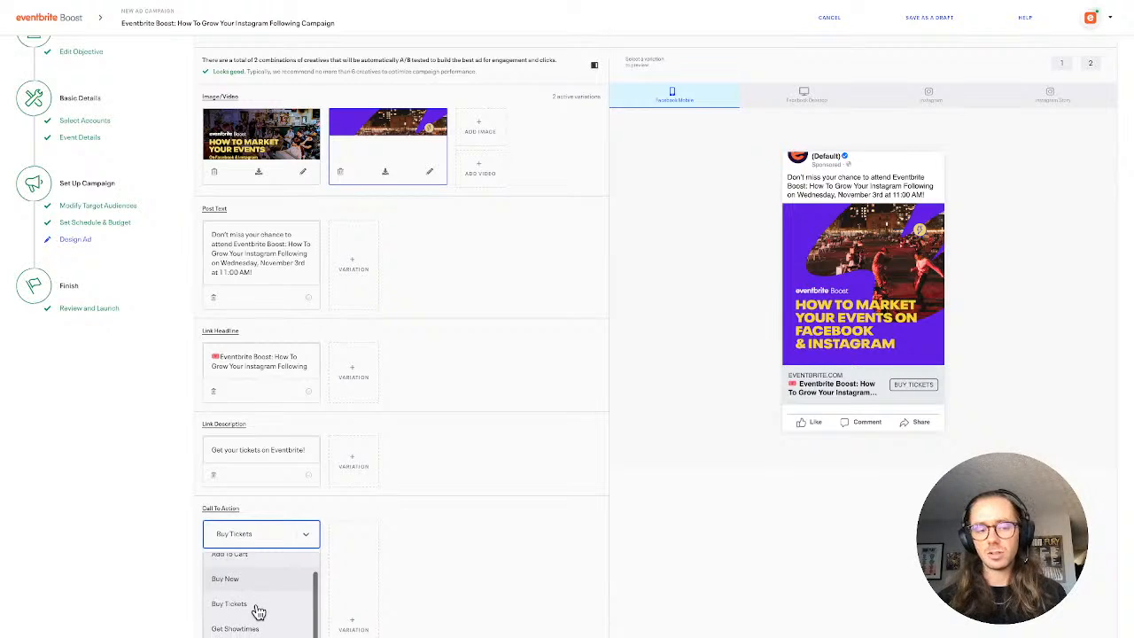
scroll(257, 612, up, 5)
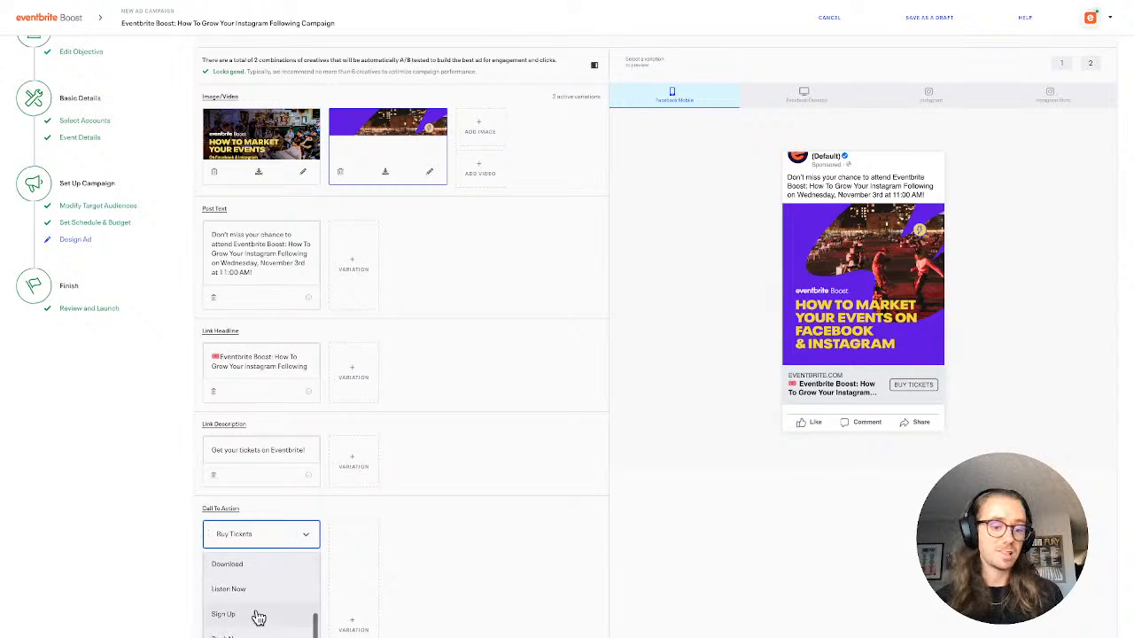
click(496, 570)
scroll(496, 570, up, 2)
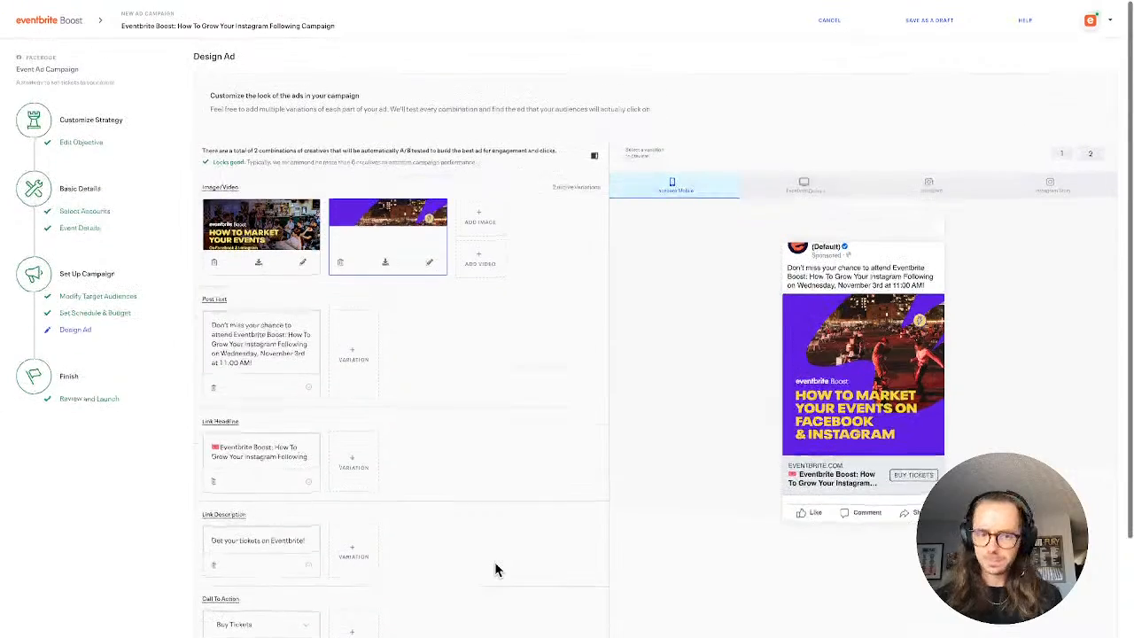
Change the second creative's Stories image to the second purple image in the Ad Account Library and preview the Instagram Story placement
scroll(496, 569, down, 1)
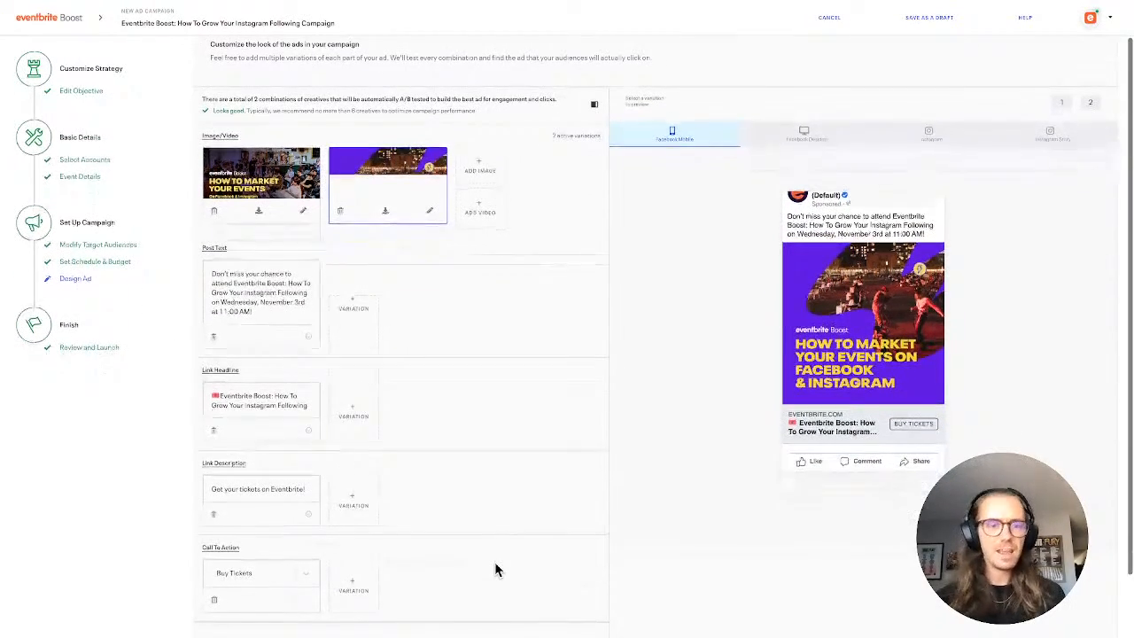
click(428, 217)
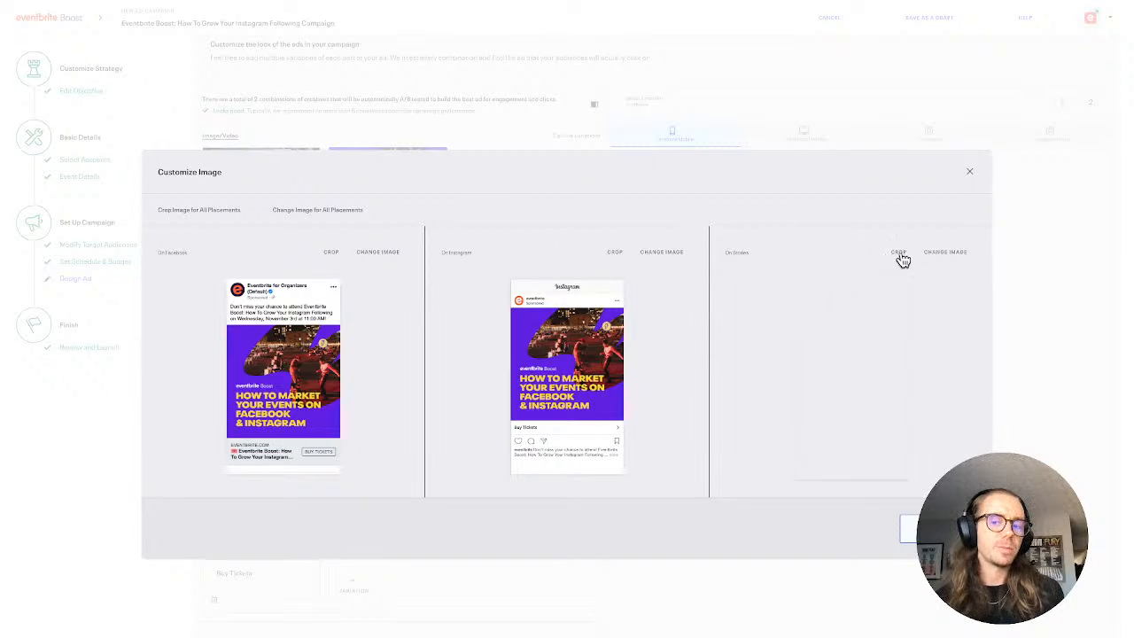
click(948, 256)
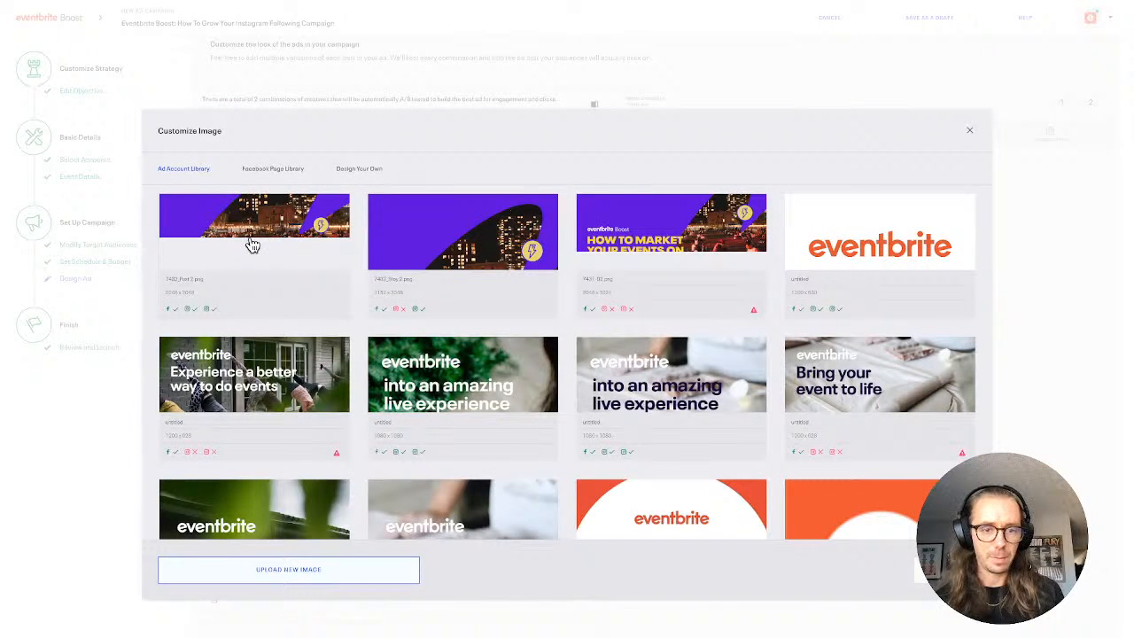
click(424, 258)
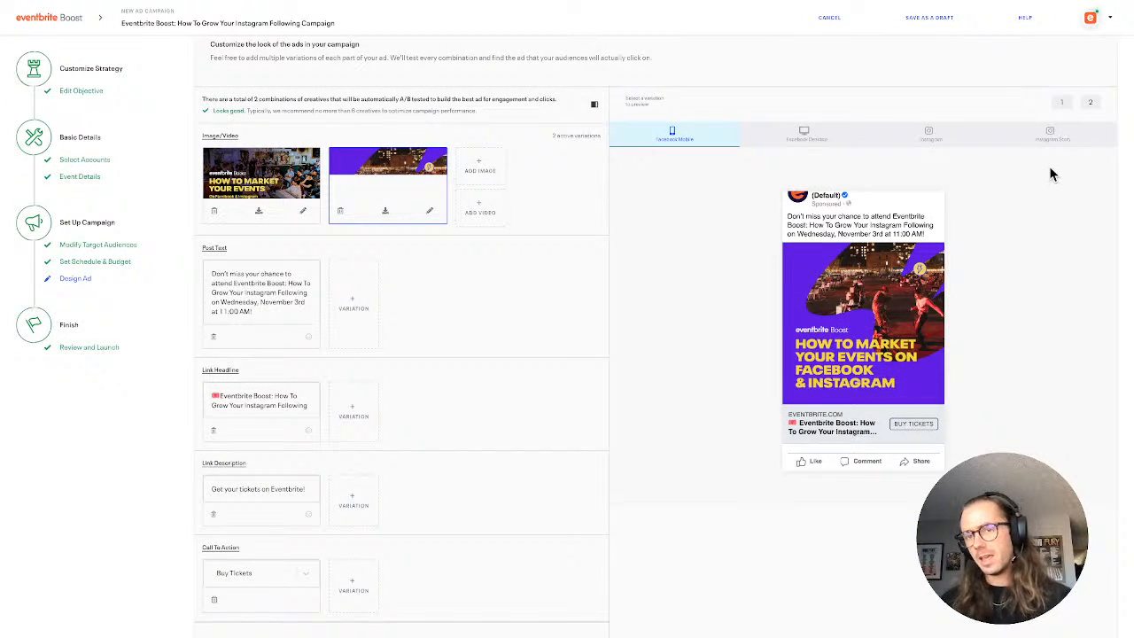
click(1038, 139)
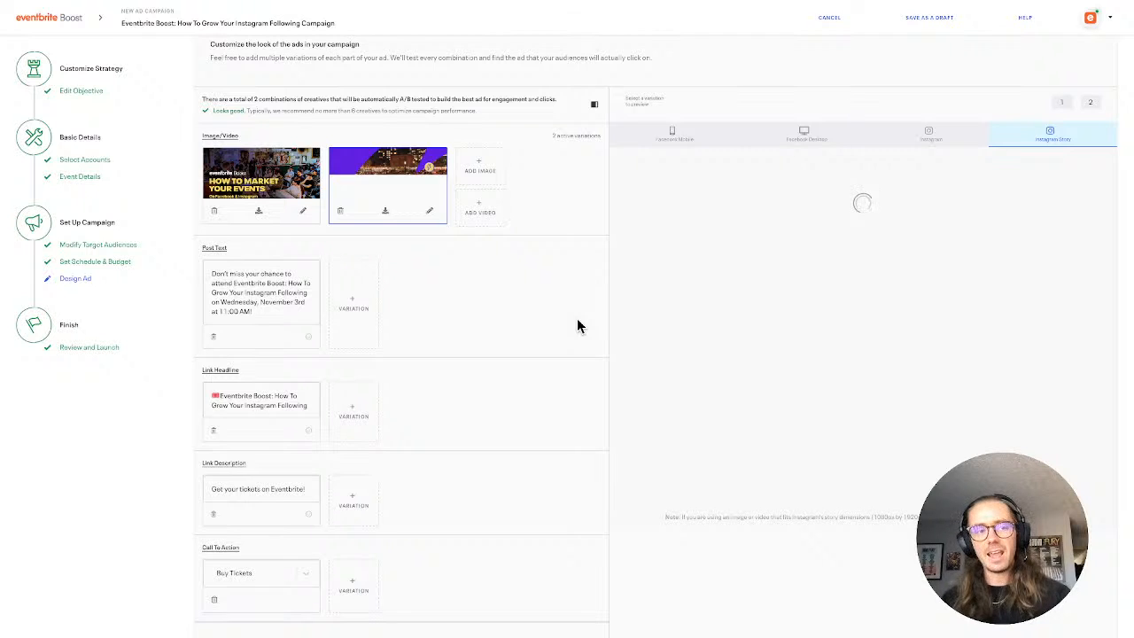
Save the ad campaign as a draft, keeping its suggested name and adding no tags
click(943, 17)
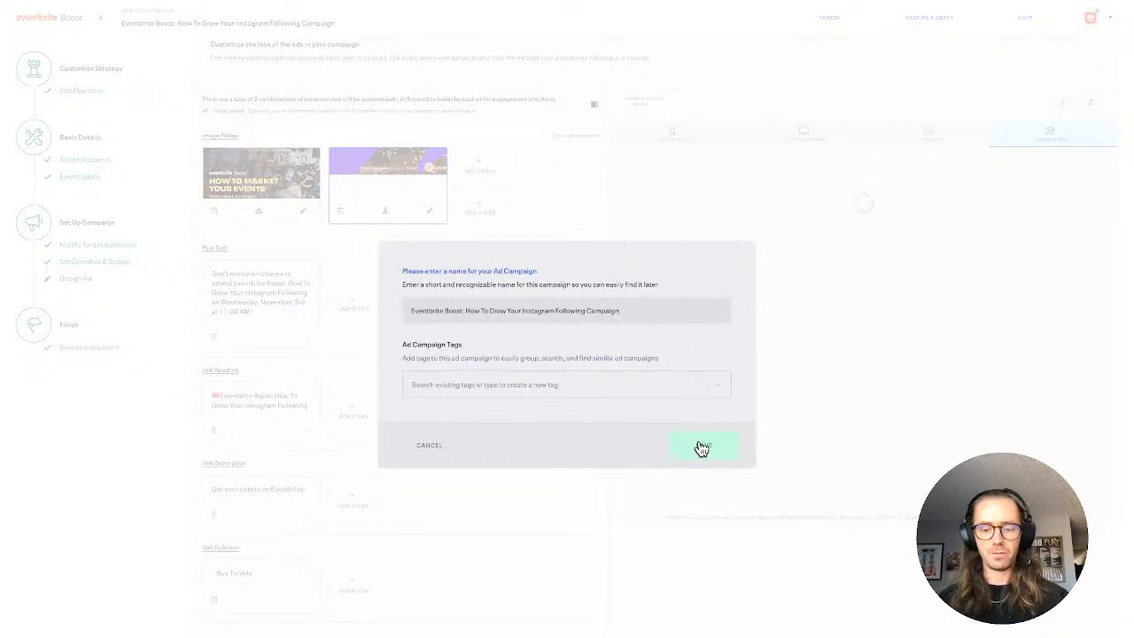
click(699, 447)
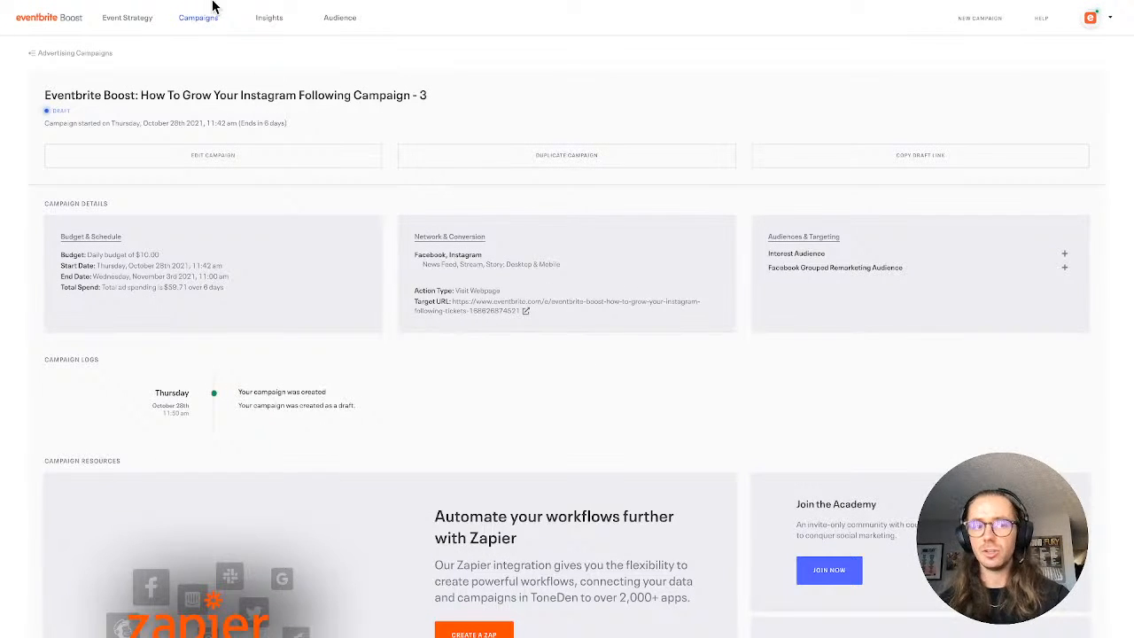
Open the advertising campaign drafts and duplicate the most recently saved Instagram Following campaign
click(200, 21)
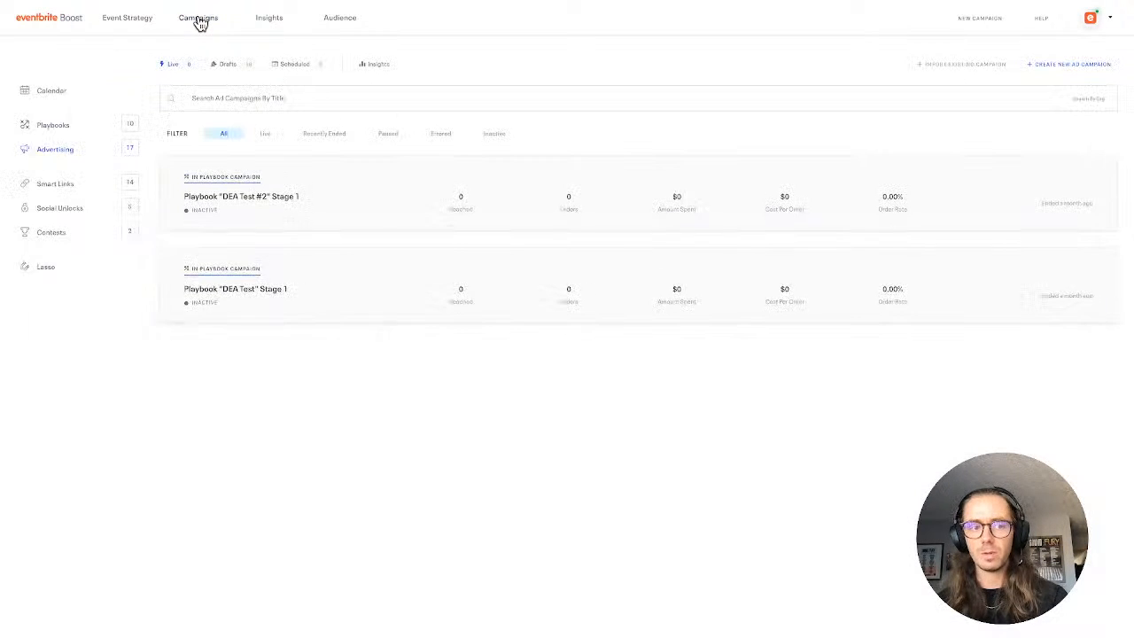
click(221, 64)
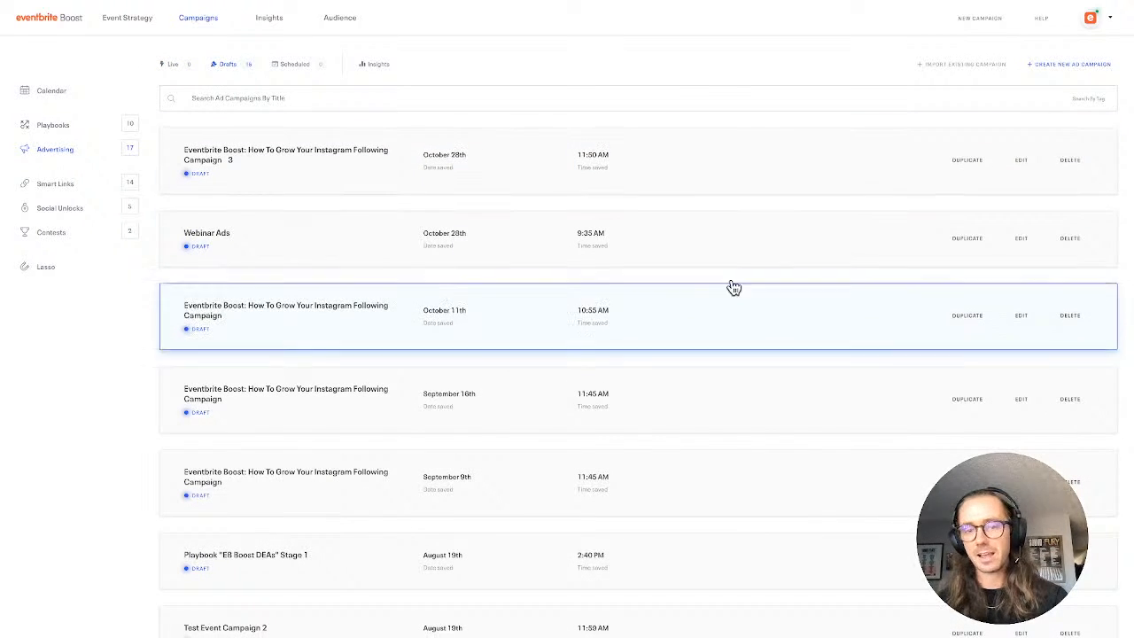
click(967, 159)
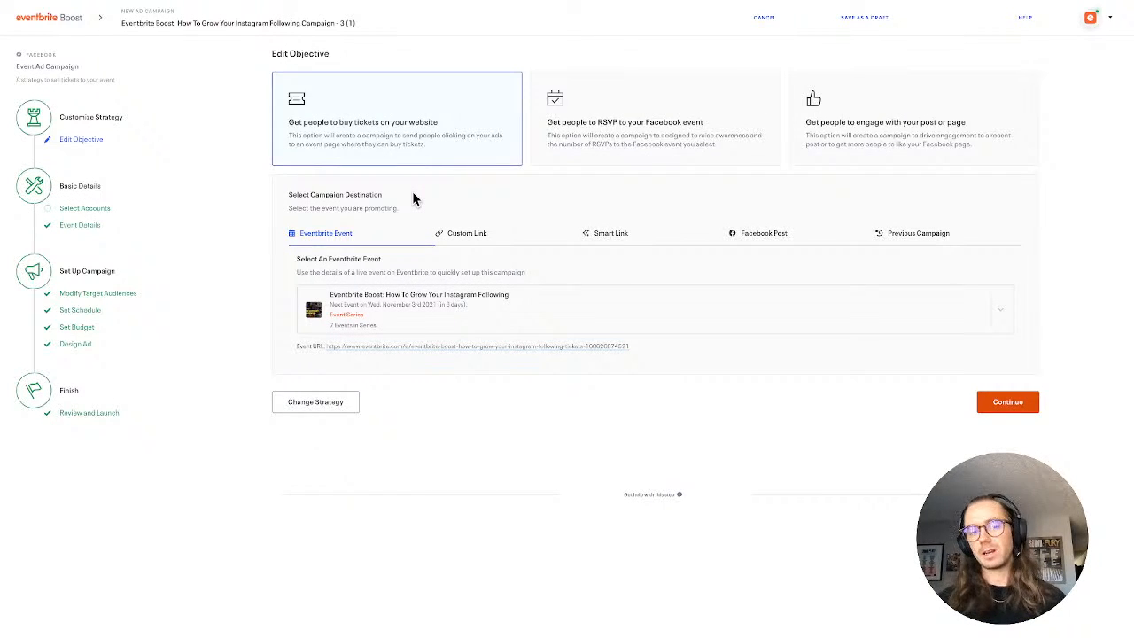
Review the duplicated campaign's selected event, accounts, event details and target audiences
click(443, 304)
click(443, 304)
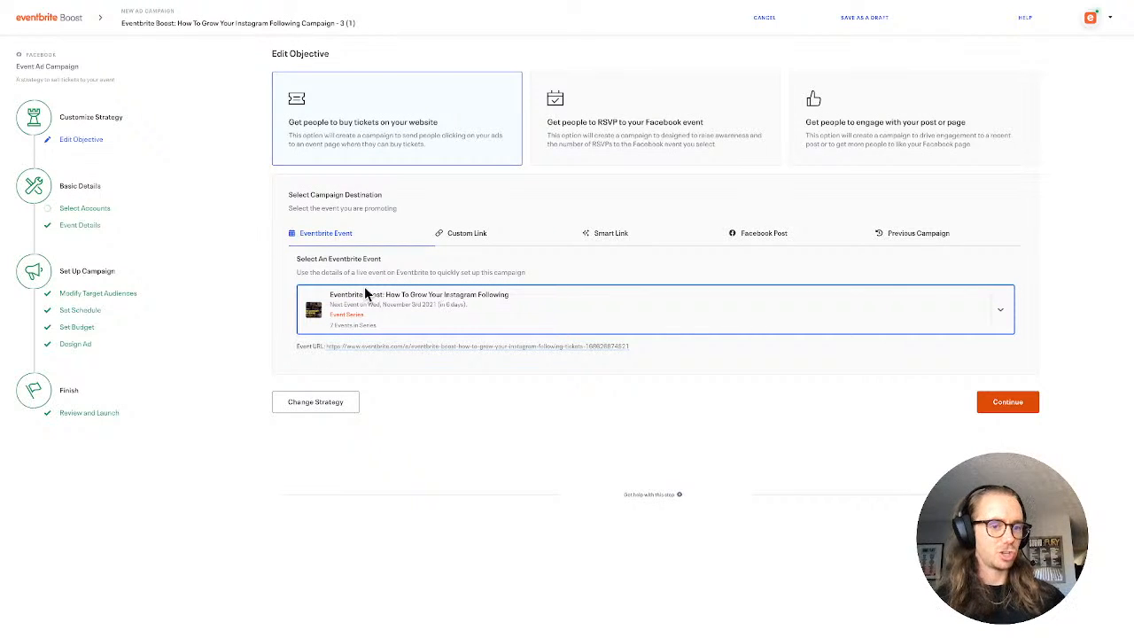
click(99, 209)
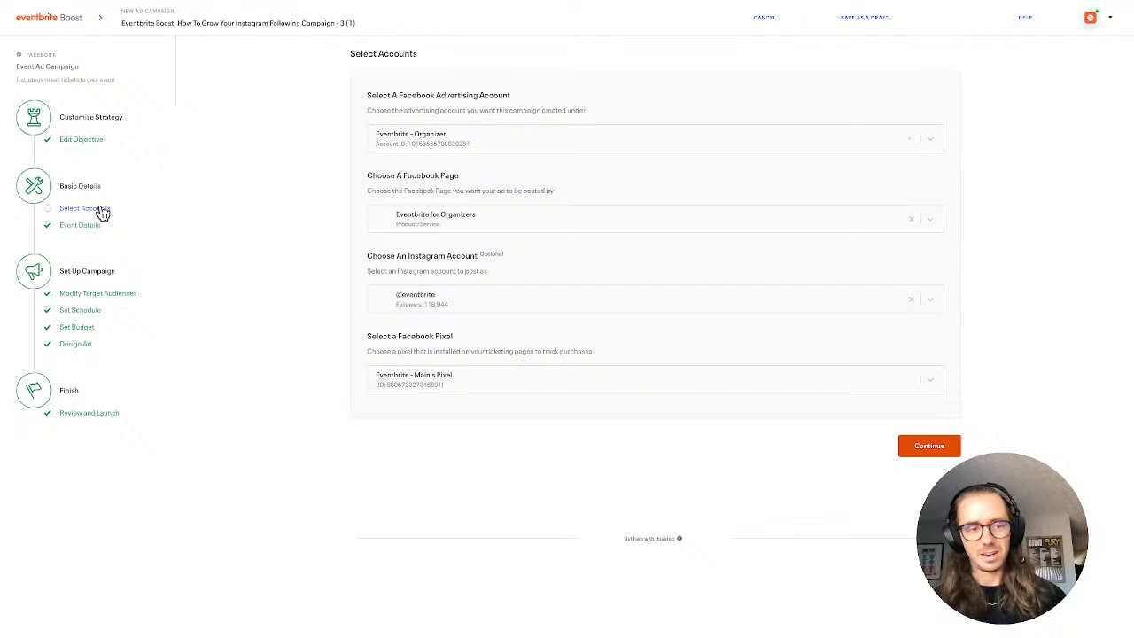
click(83, 231)
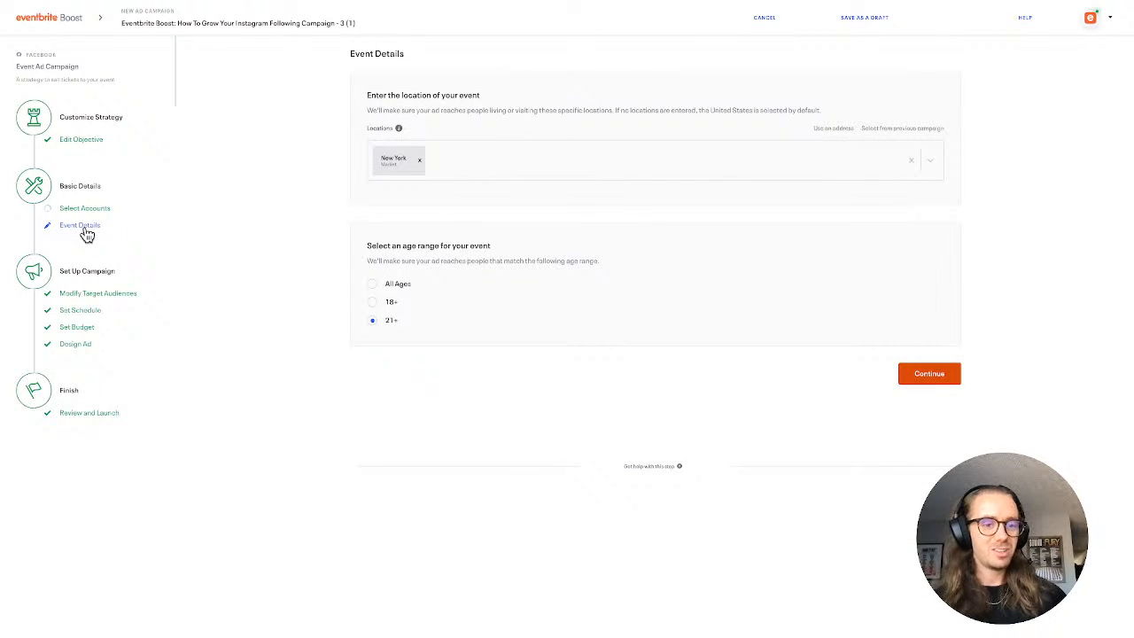
click(87, 301)
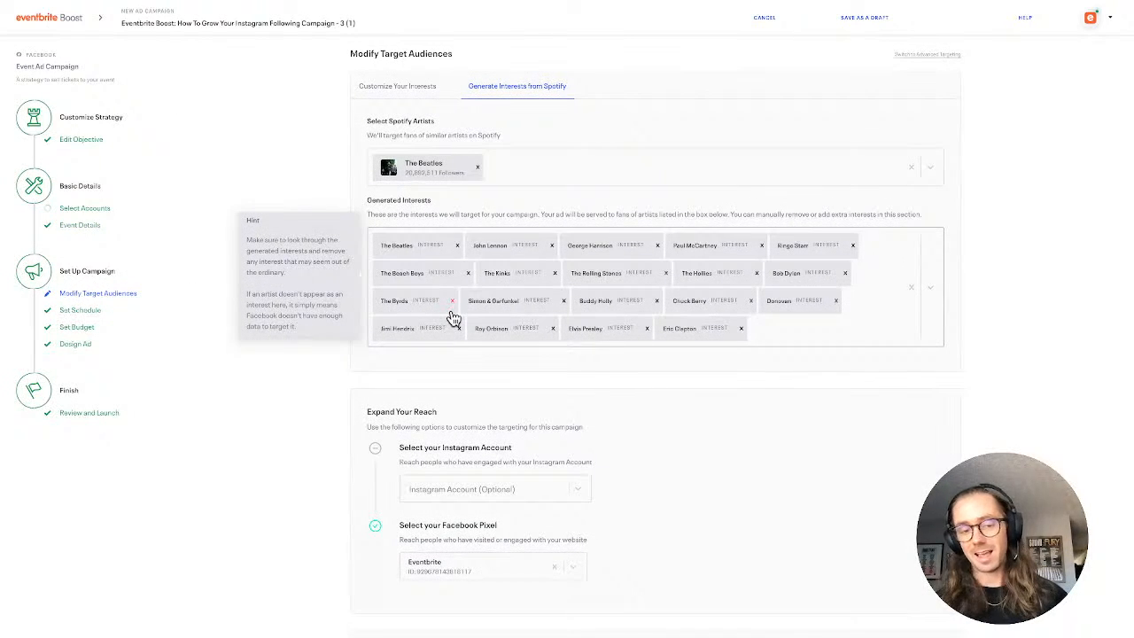
Review the duplicated campaign's target audiences, schedule, daily budget and ad design, staying in the campaign editor without discarding the draft changes
scroll(453, 319, down, 2)
scroll(453, 319, up, 2)
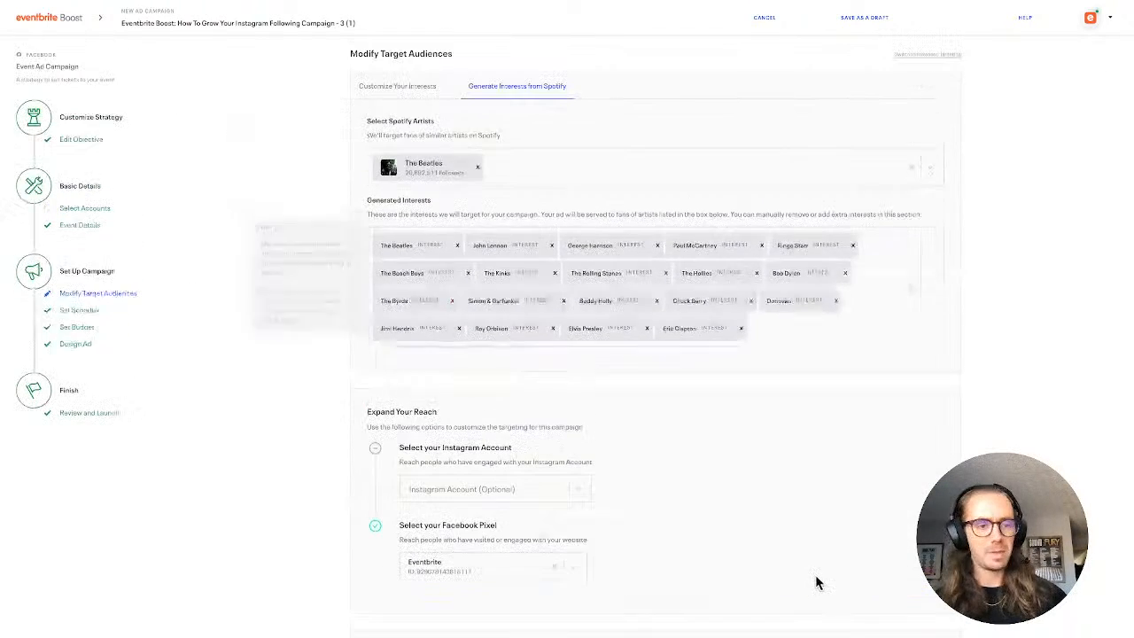
click(78, 311)
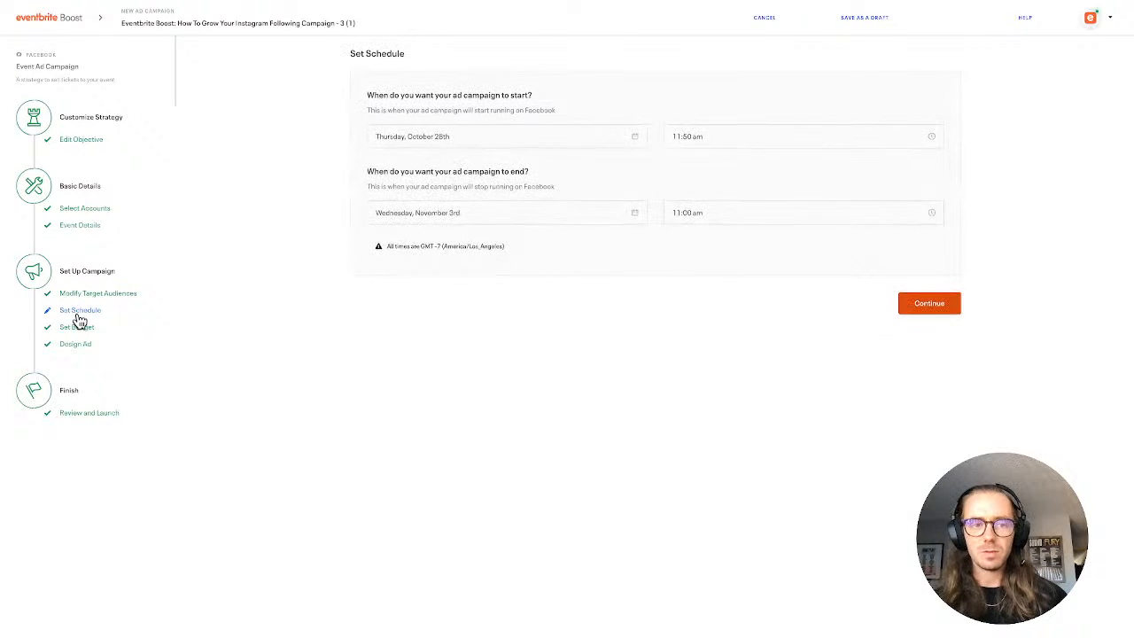
click(77, 328)
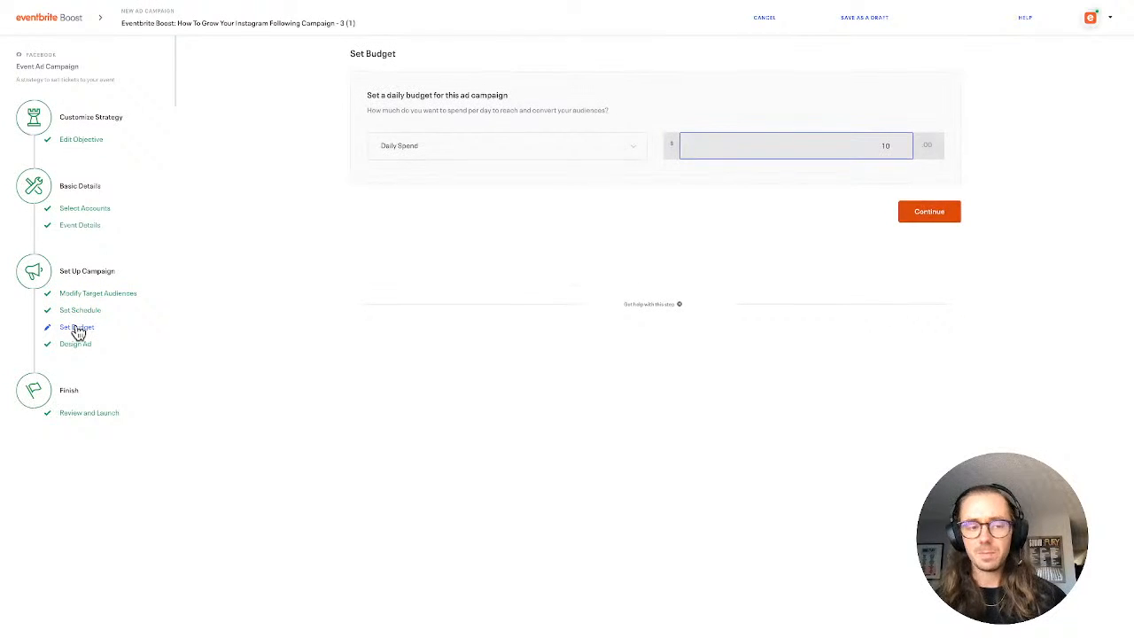
click(76, 346)
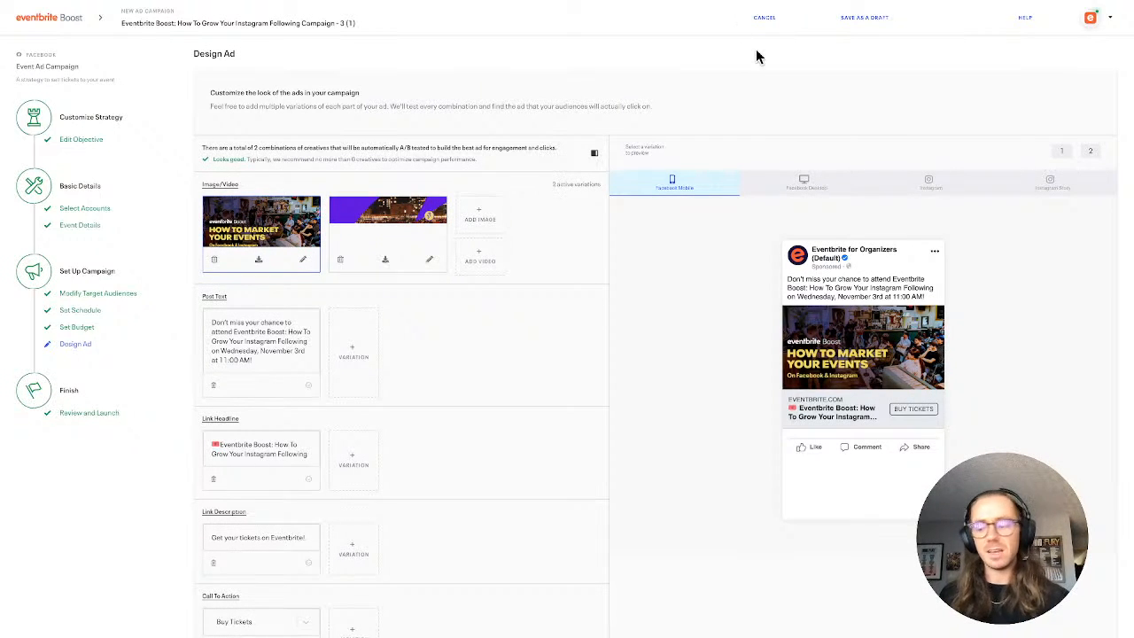
click(762, 19)
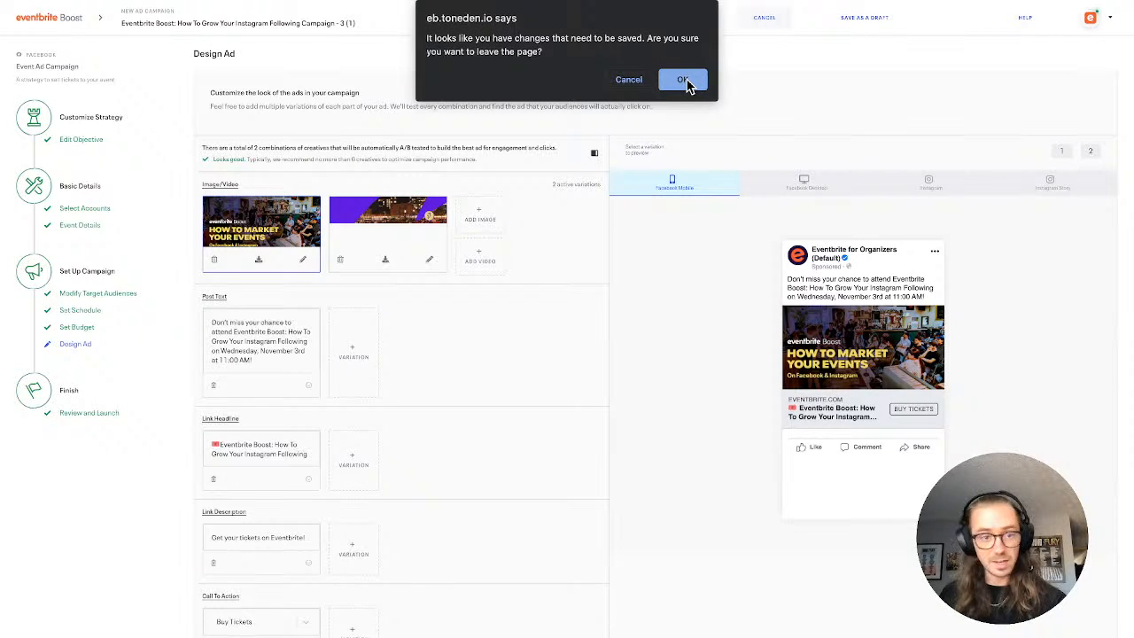
click(621, 78)
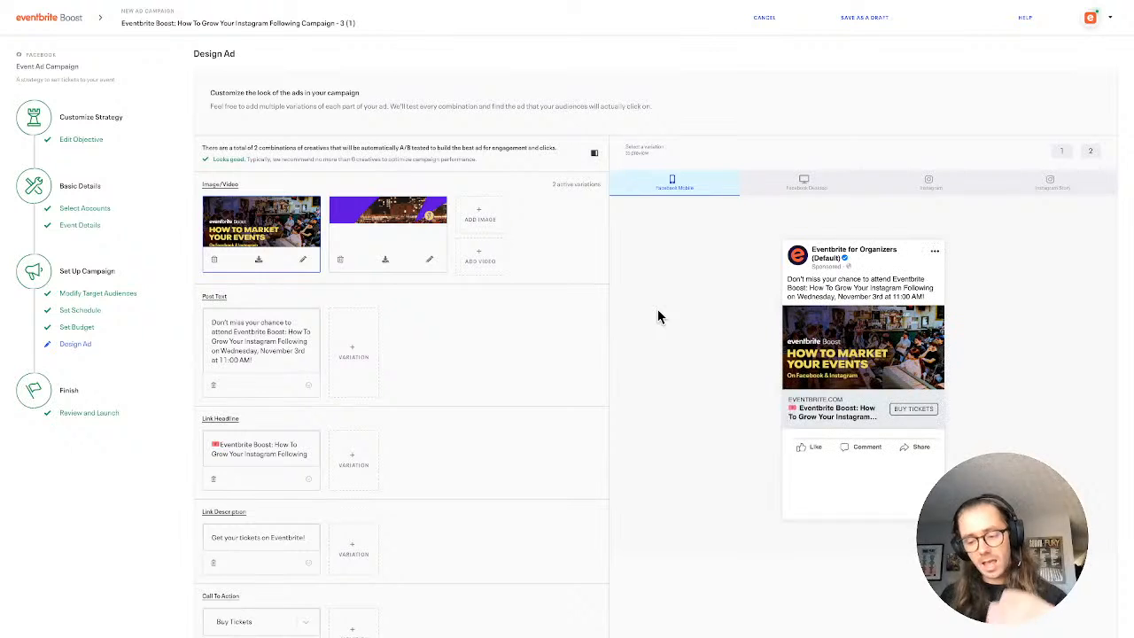